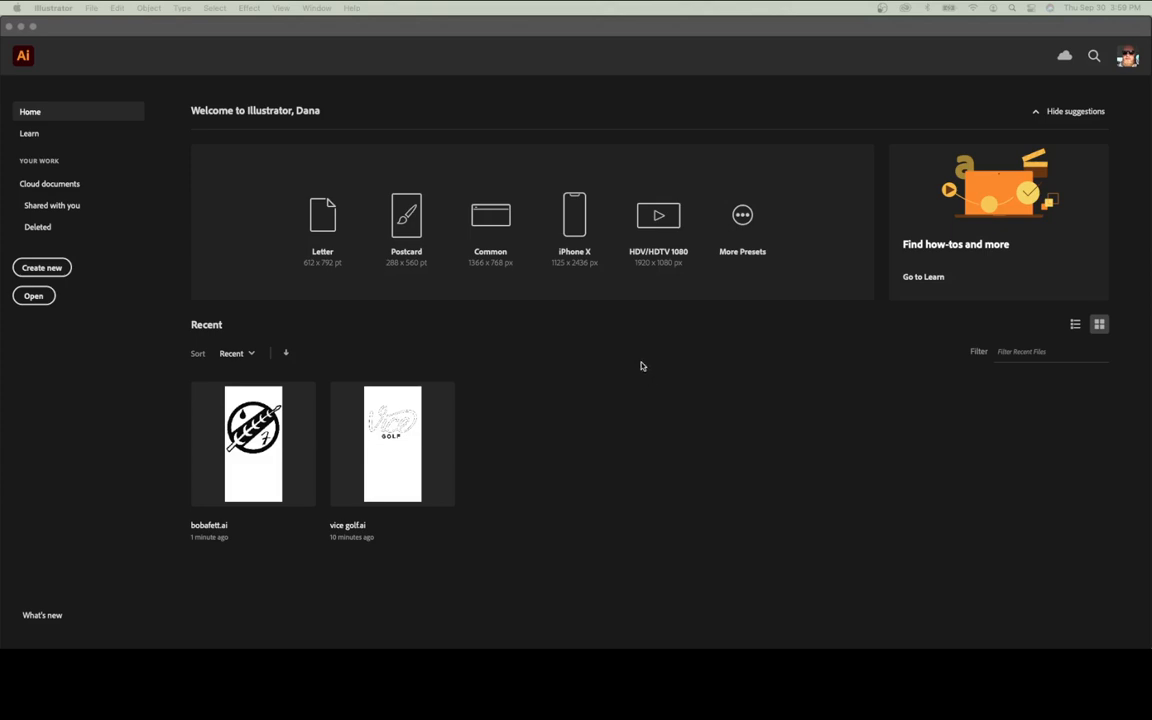
# Step: Create a new document measured in inches, 3 in wide and 3 in high
pyautogui.click(485, 27)
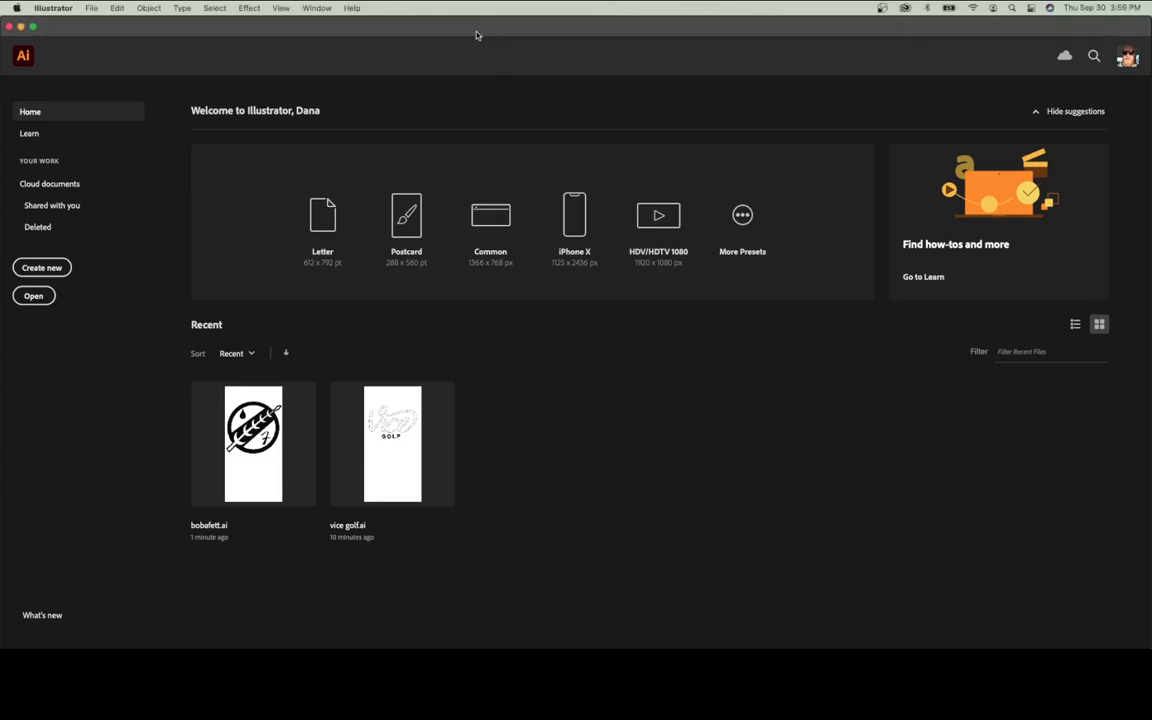
pyautogui.click(41, 268)
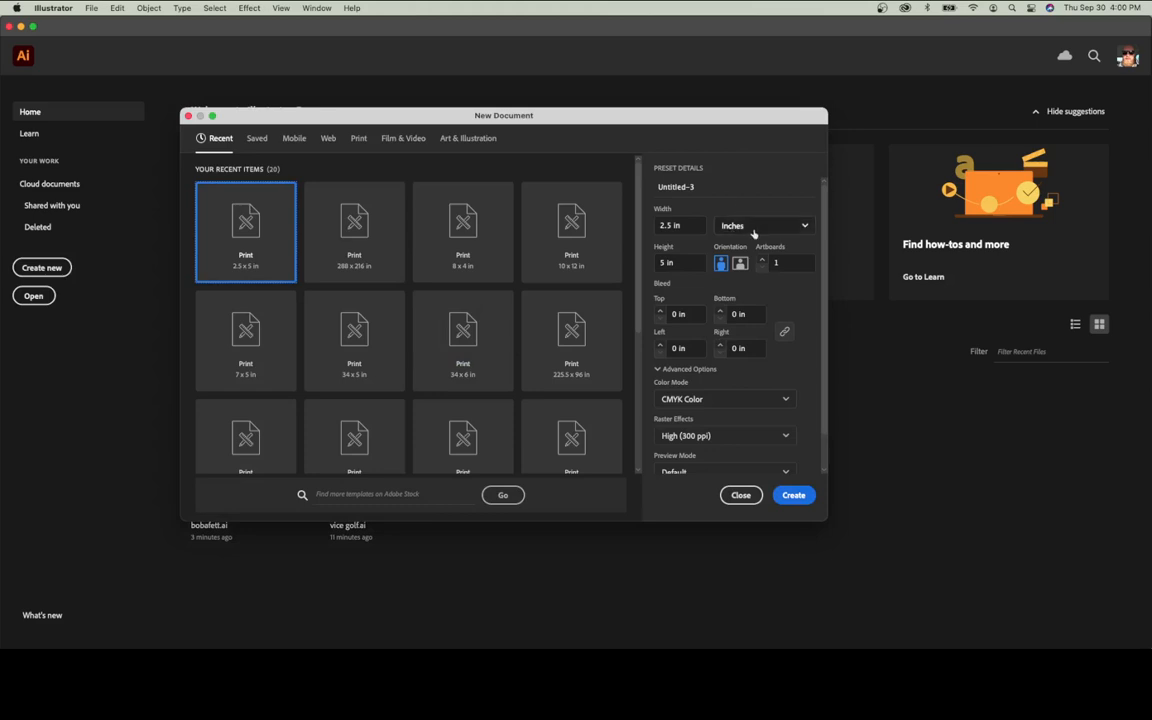
pyautogui.click(753, 228)
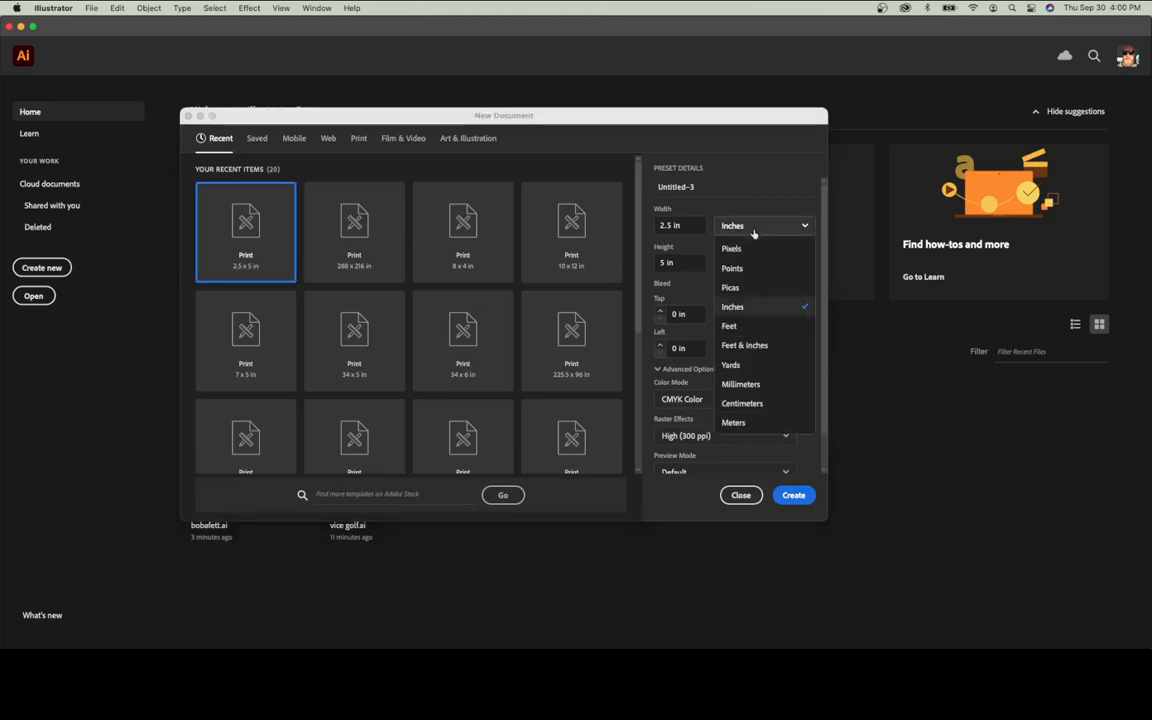
pyautogui.click(763, 307)
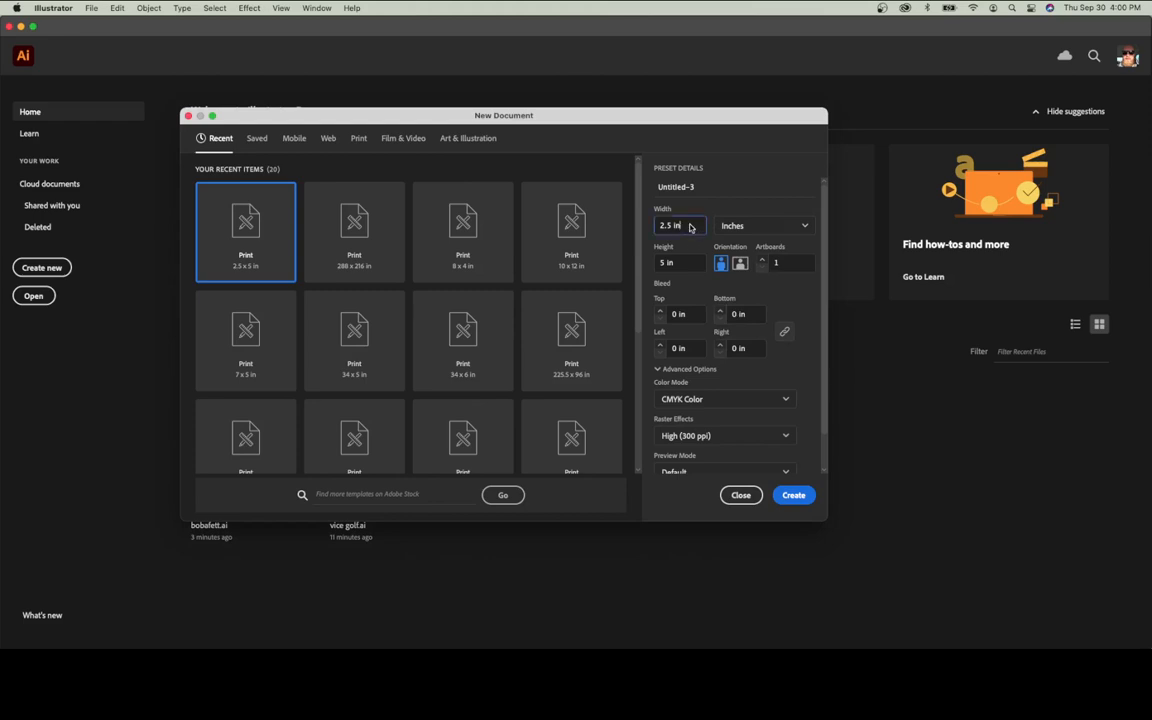
pyautogui.tripleClick(691, 227)
pyautogui.write('3')
pyautogui.click(697, 263)
pyautogui.write('3')
pyautogui.click(793, 495)
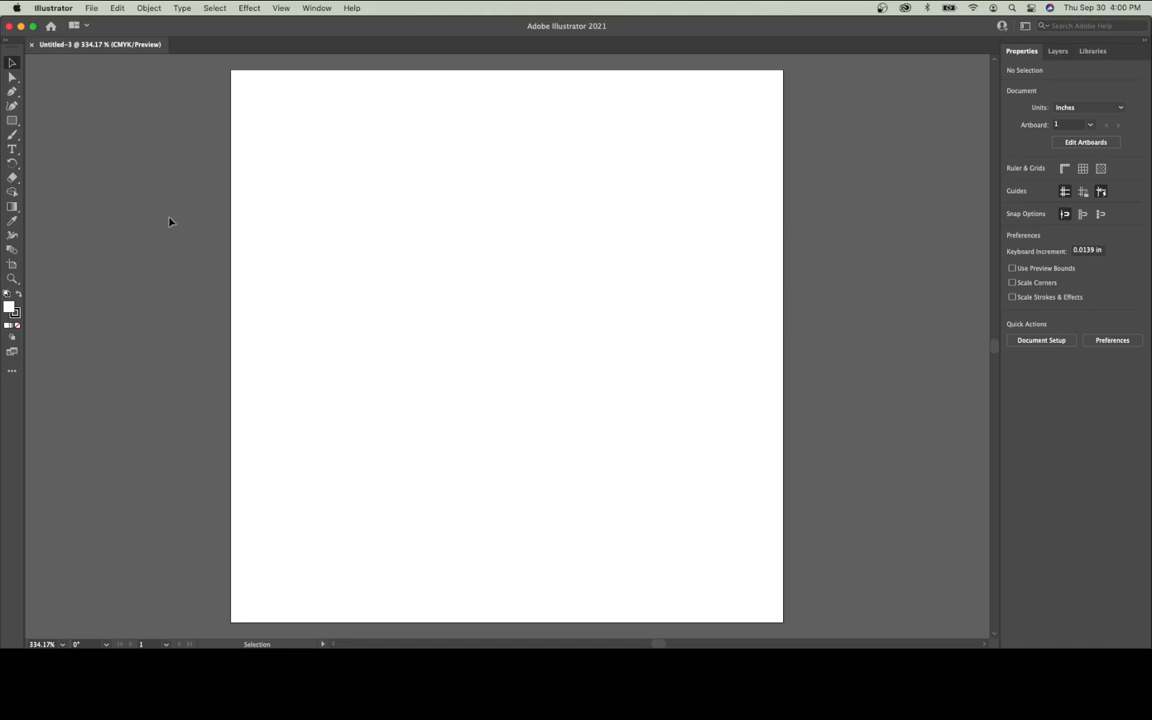
# Step: Draw a trial square about 2.99 in across and a trial rectangle 3 by 1.5 in on the artboard, removing each
pyautogui.click(13, 121)
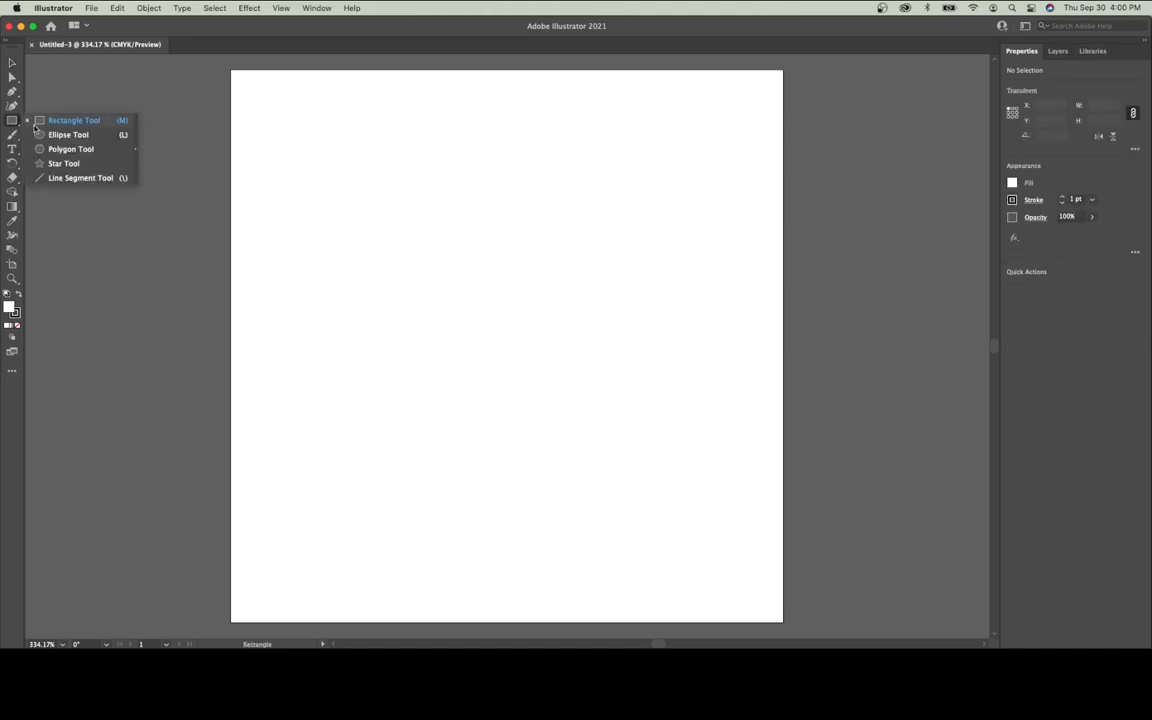
pyautogui.click(87, 122)
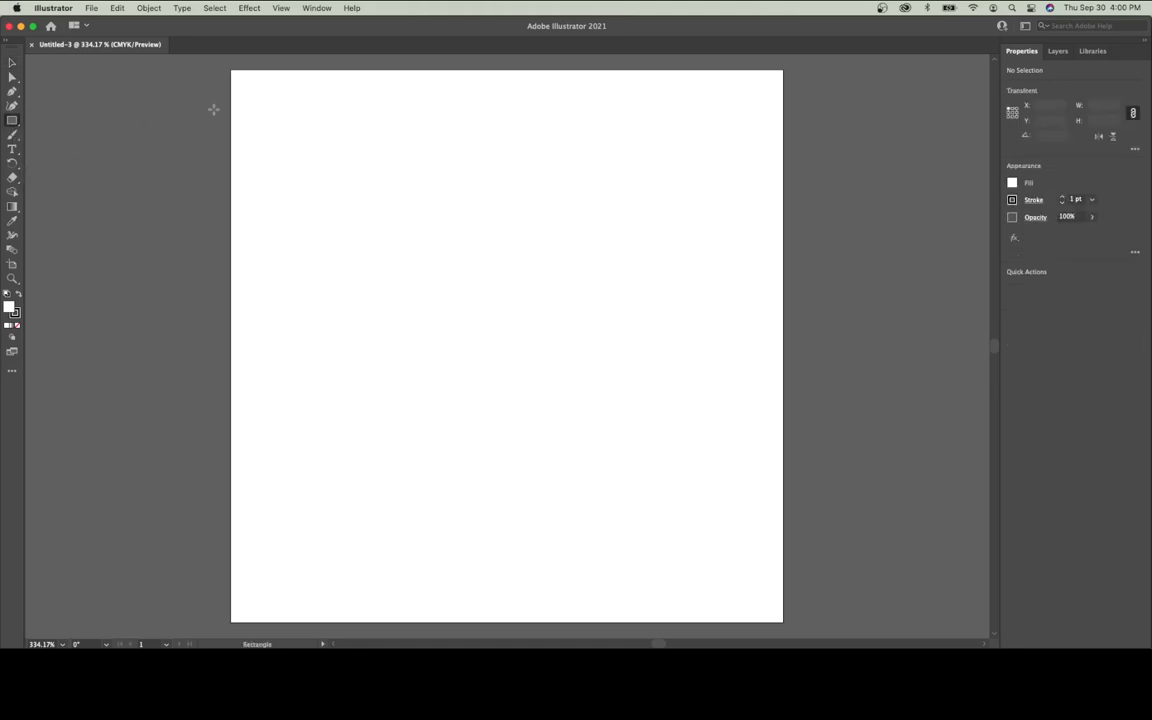
pyautogui.moveTo(231, 71); pyautogui.dragTo(782, 620)
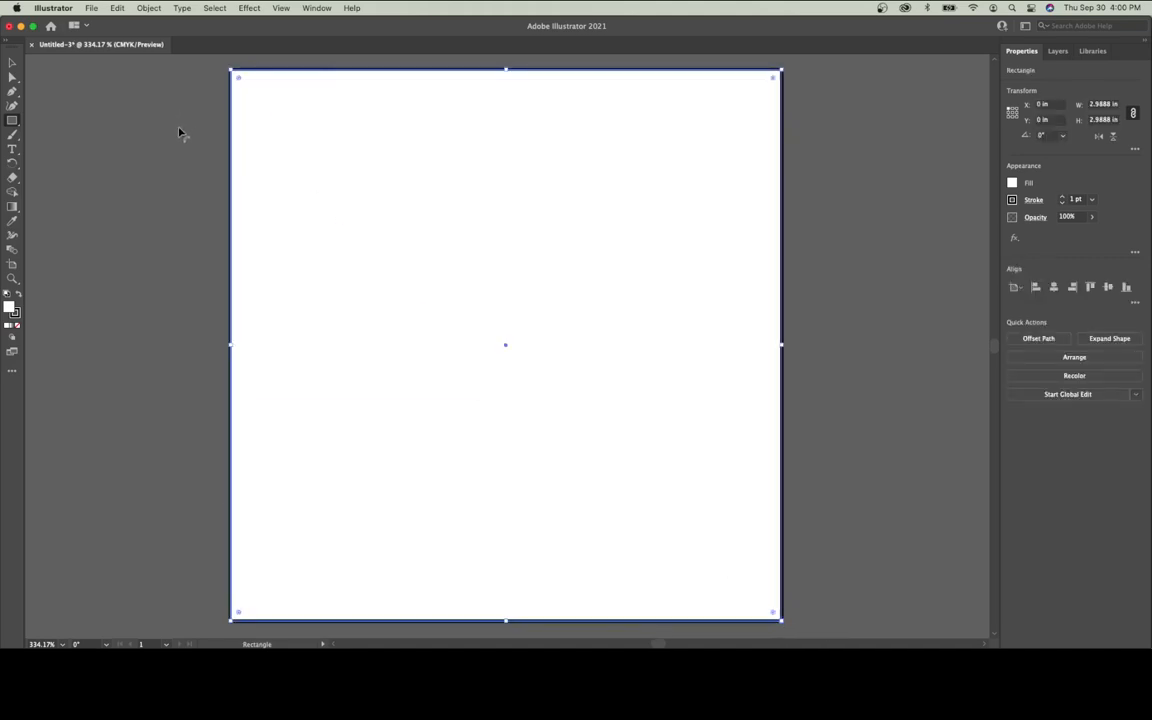
pyautogui.press('super+z')
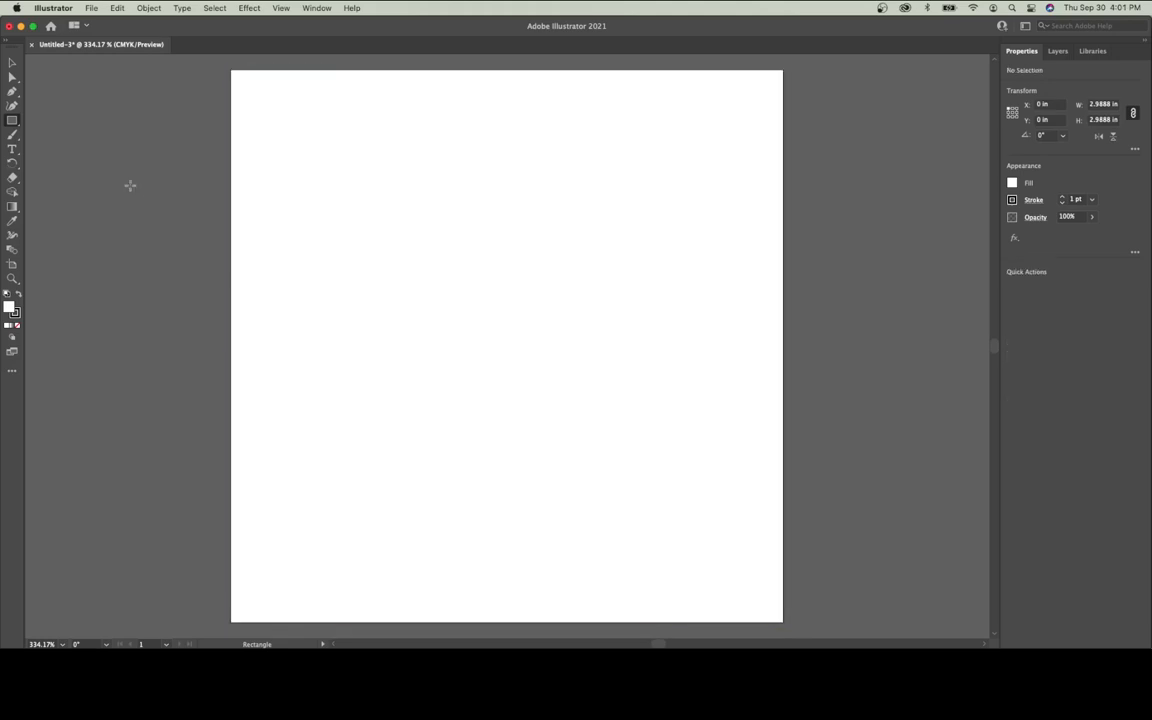
pyautogui.moveTo(231, 71); pyautogui.dragTo(783, 346)
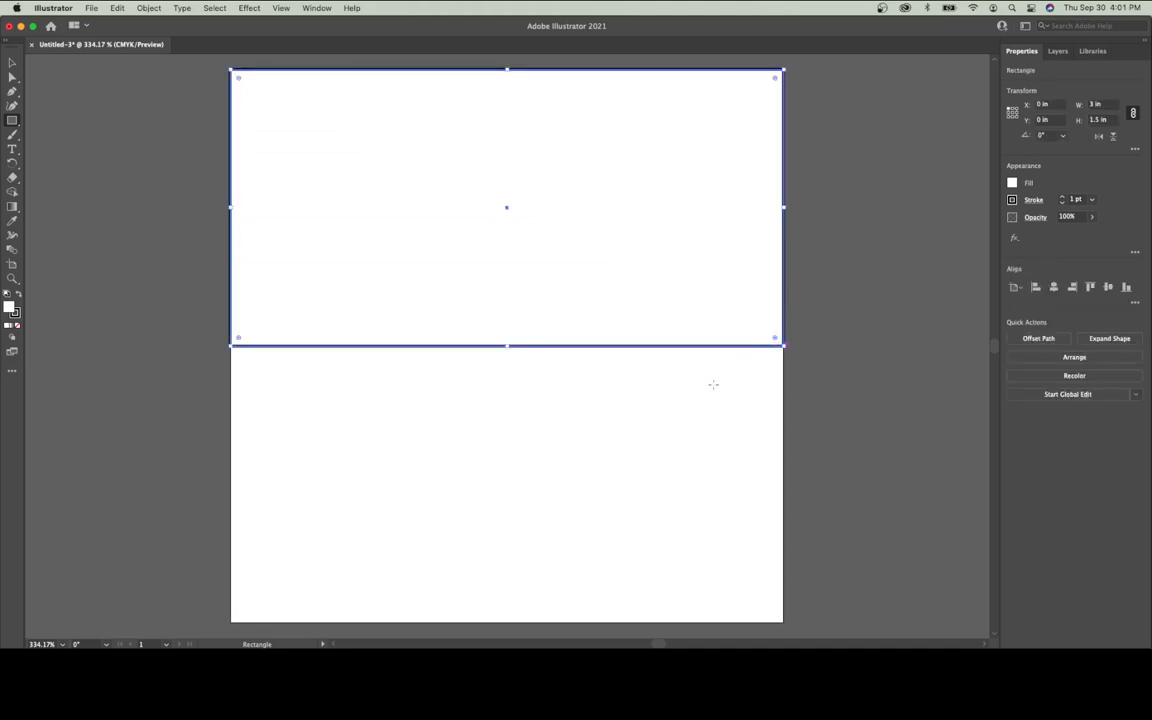
pyautogui.press('Delete')
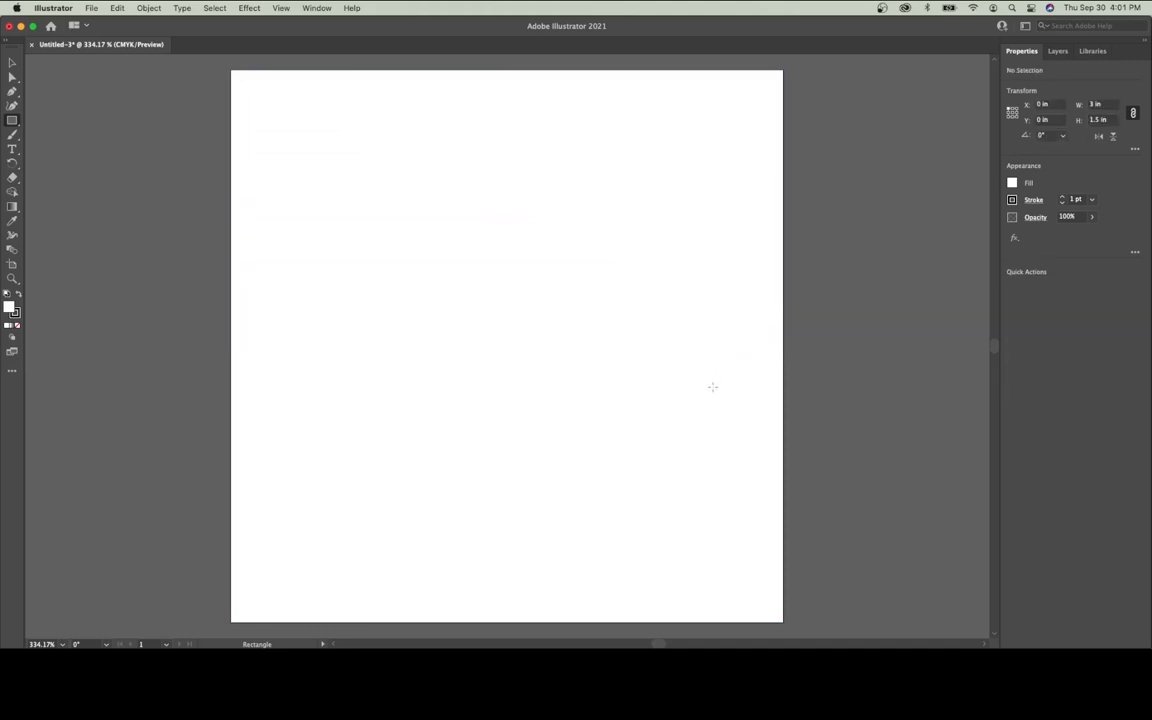
# Step: Draw a trial circle about 2.99 in across over the artboard with the Ellipse tool and delete it
pyautogui.moveTo(12, 120); pyautogui.dragTo(57, 134)
pyautogui.moveTo(232, 67); pyautogui.dragTo(783, 621)
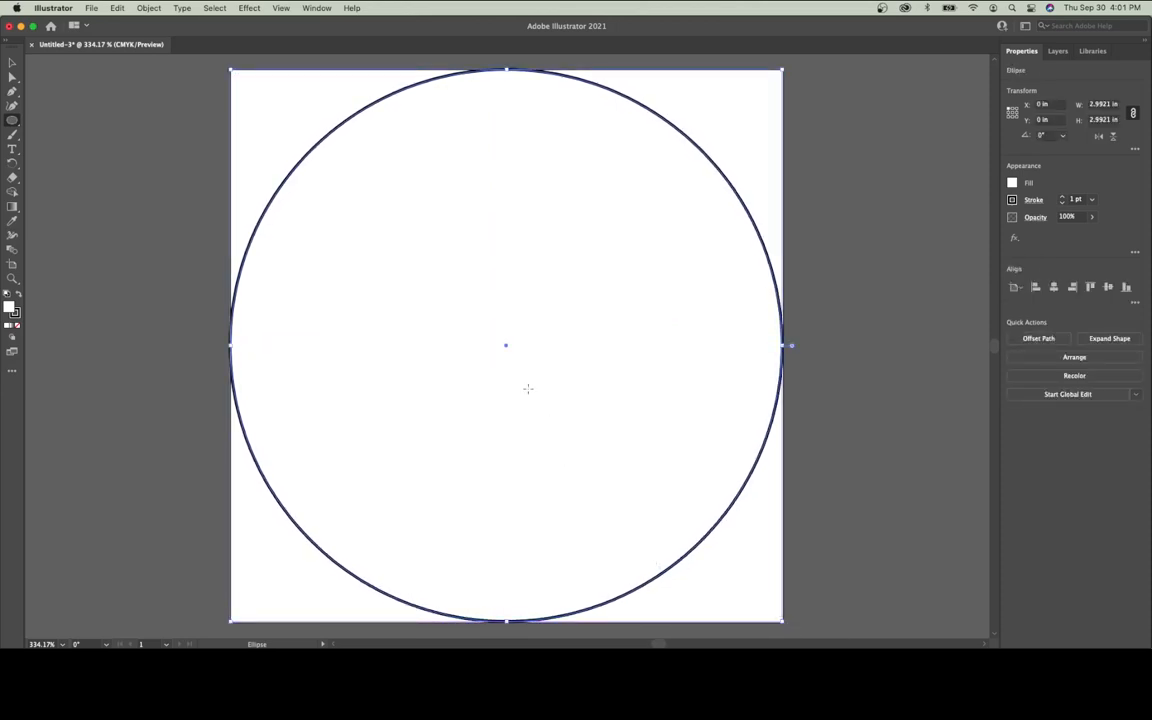
pyautogui.press('BackSpace')
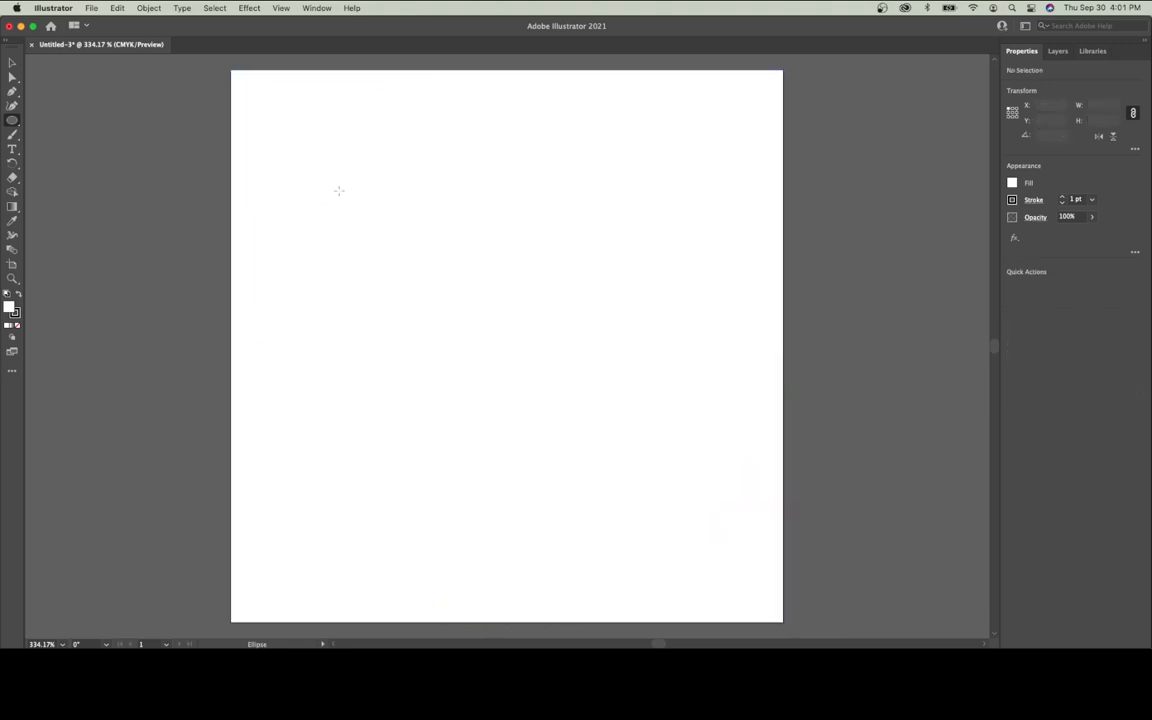
# Step: Create a circle of exactly 3 by 3 in by entering its width and height
pyautogui.click(403, 234)
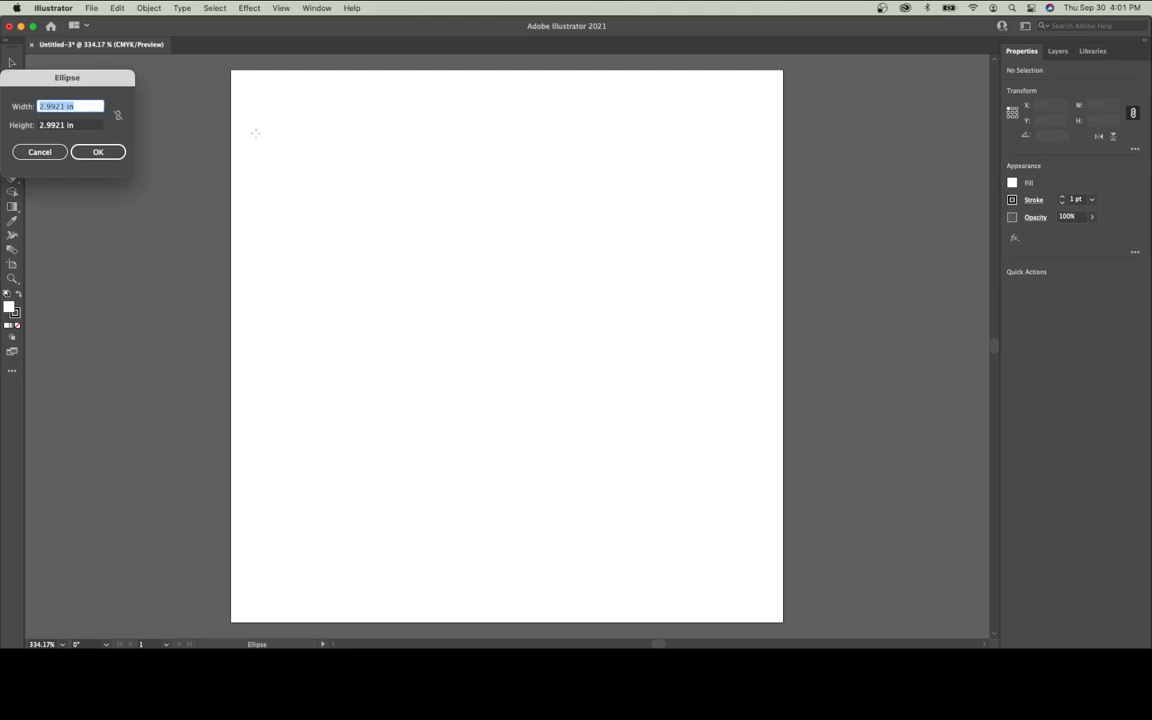
pyautogui.moveTo(80, 77); pyautogui.dragTo(522, 180)
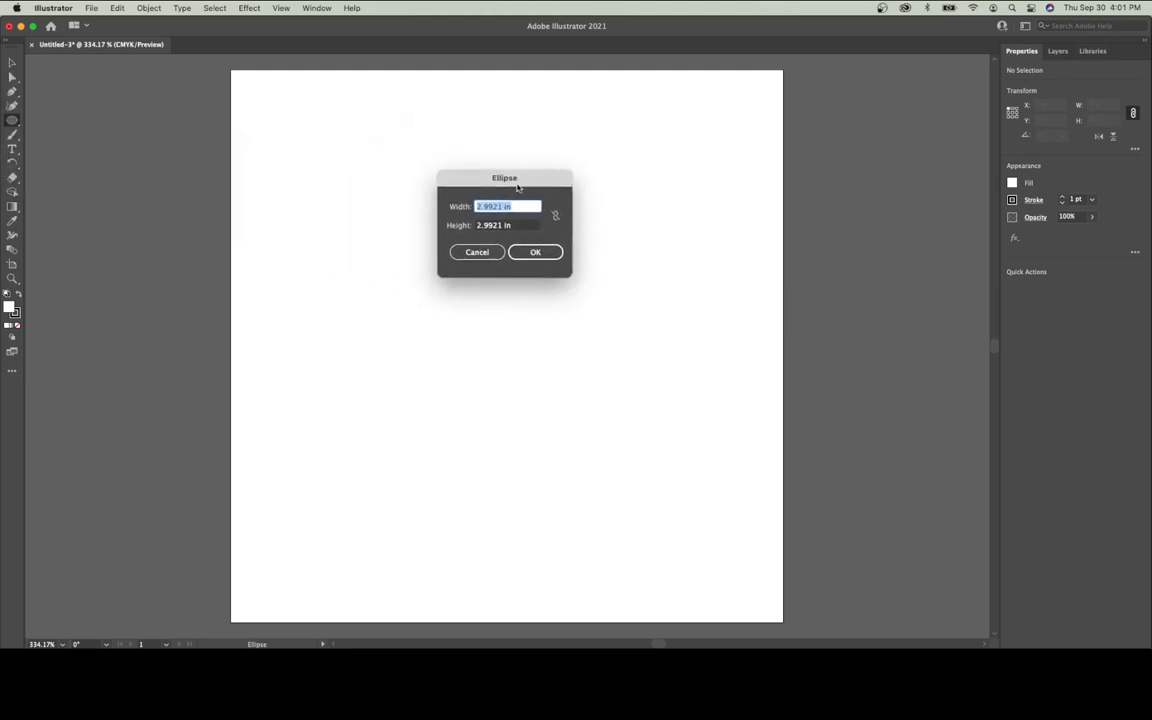
pyautogui.write('3')
pyautogui.press('Tab')
pyautogui.write('3')
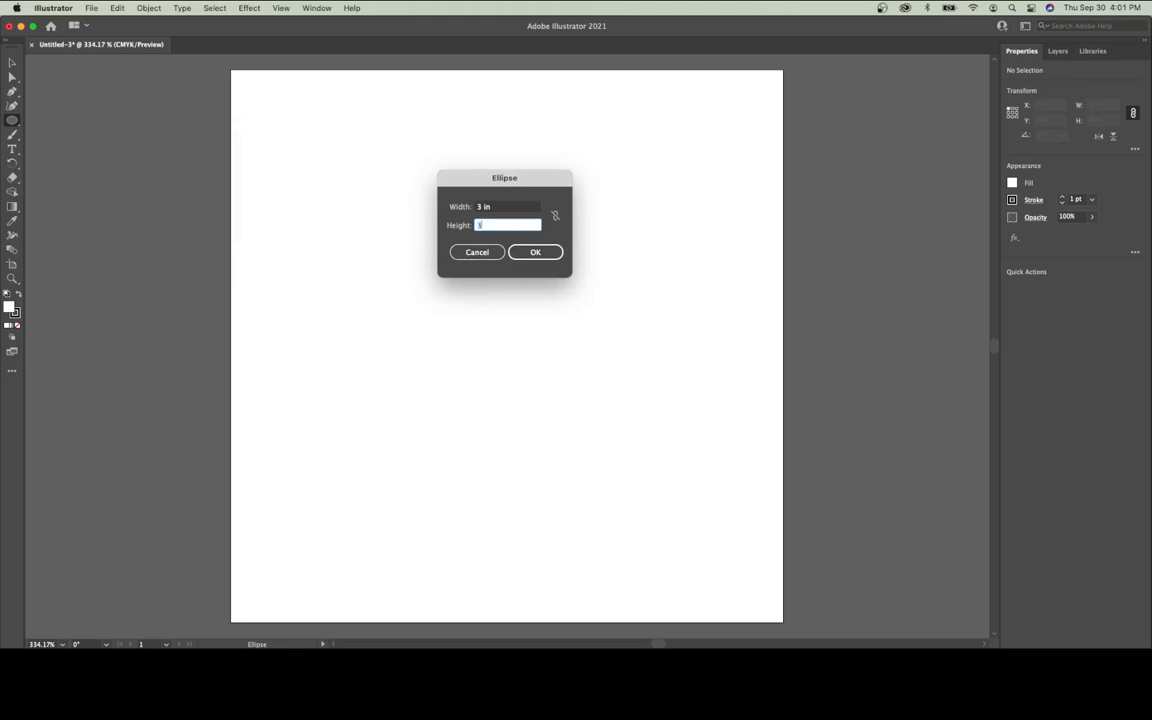
pyautogui.click(539, 256)
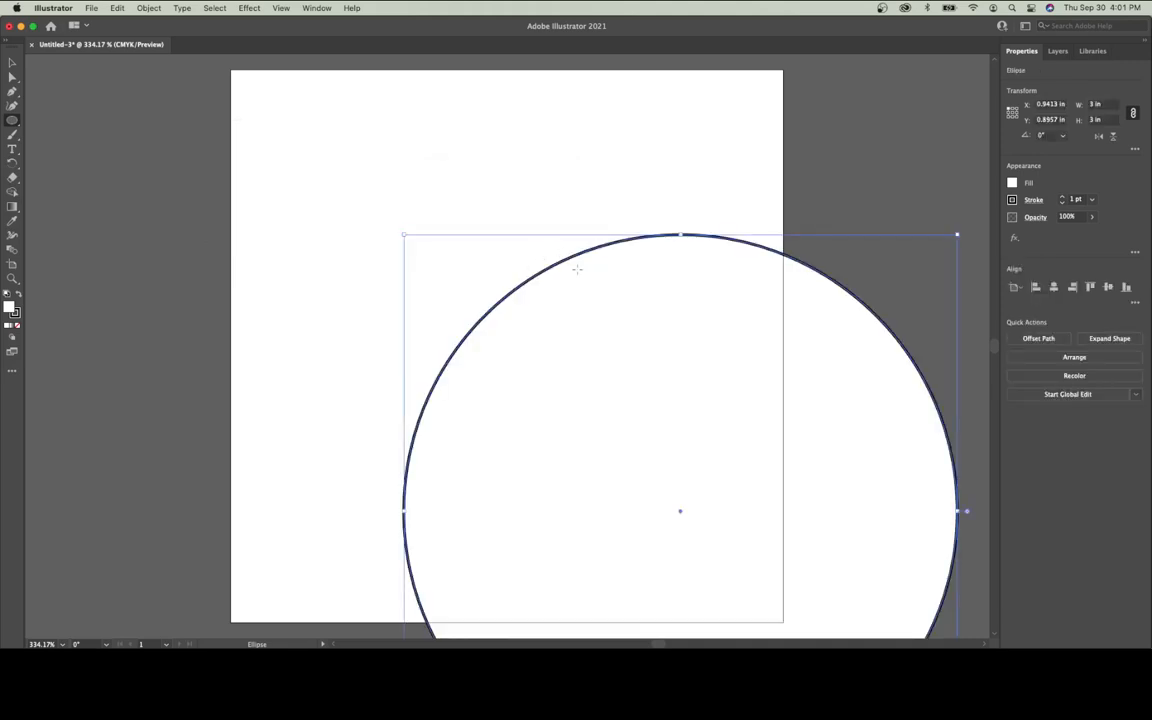
# Step: Move the 3 in circle so it fits the artboard, and delete it
pyautogui.press('v')
pyautogui.moveTo(540, 275); pyautogui.dragTo(367, 114)
pyautogui.click(174, 215)
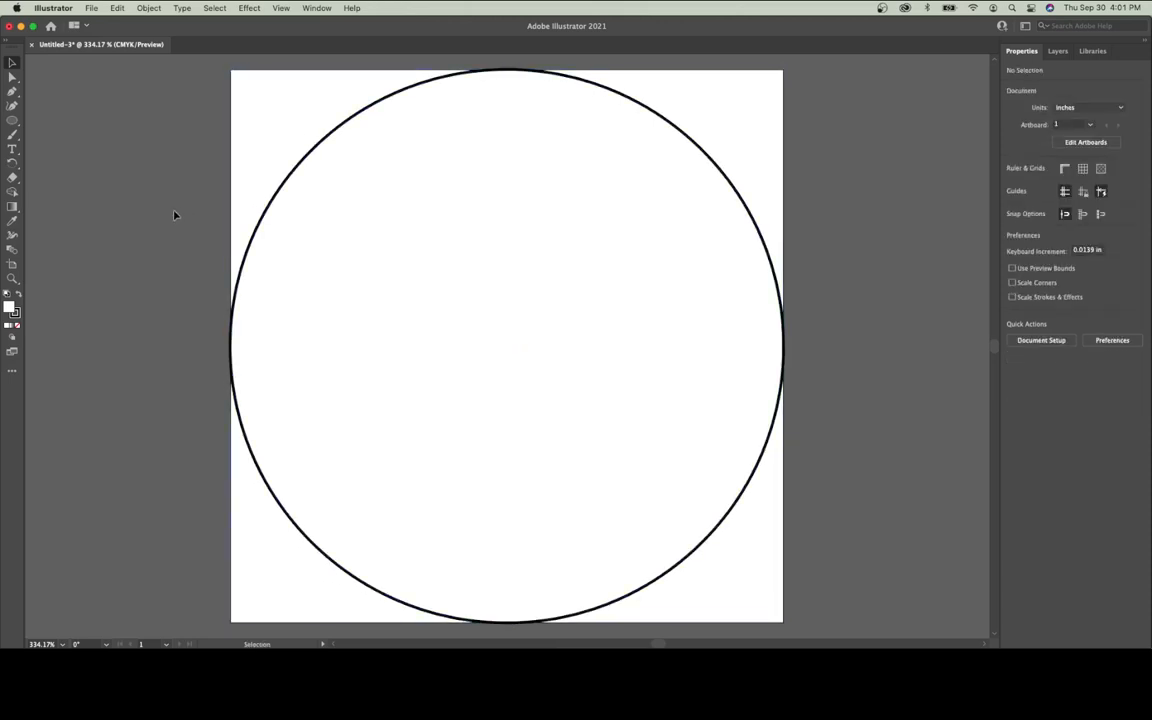
pyautogui.click(294, 181)
pyautogui.press('Delete')
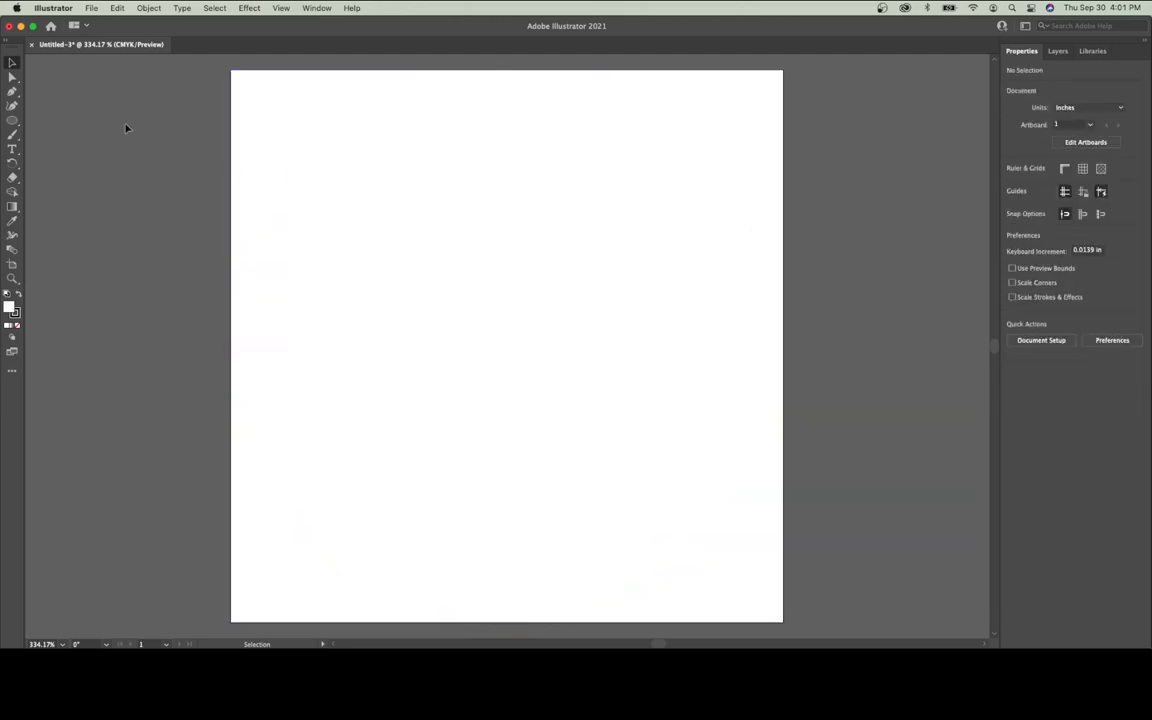
# Step: Draw a hexagon about 2.06 by 1.94 in with the Polygon tool, near the artboard's upper-left corner
pyautogui.click(11, 121)
pyautogui.click(11, 121)
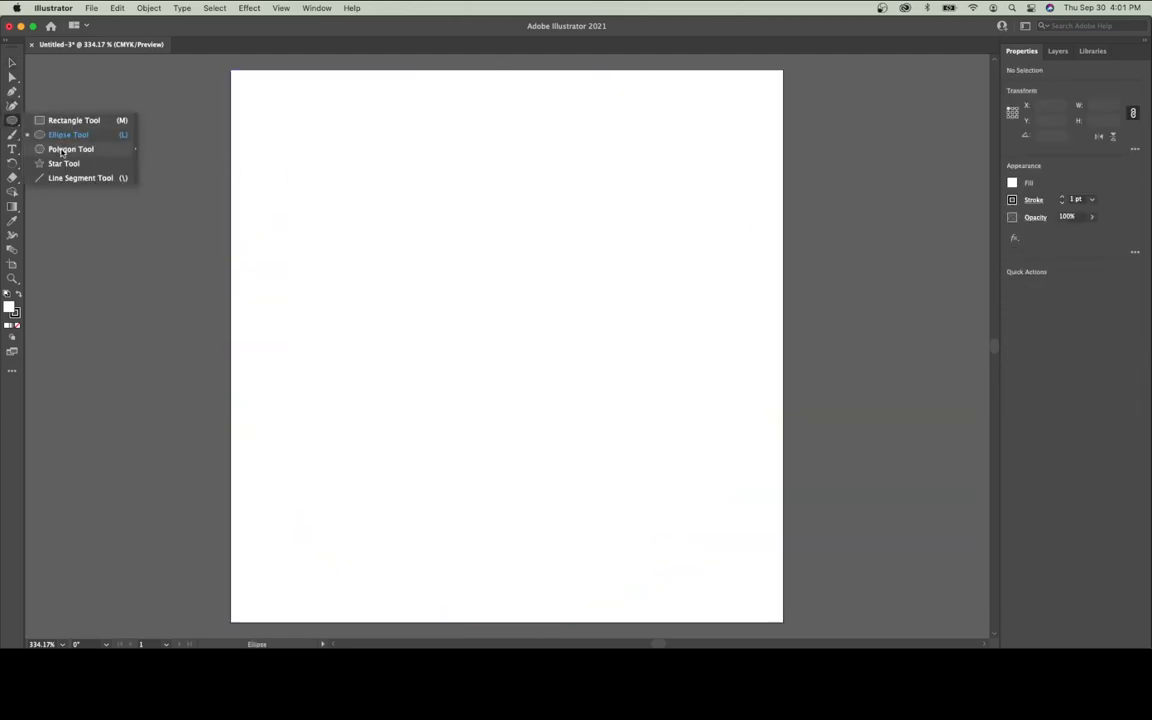
pyautogui.click(61, 150)
pyautogui.moveTo(294, 117)
pyautogui.mouseDown()
pyautogui.moveTo(417, 268)
pyautogui.moveTo(406, 261)
pyautogui.mouseUp()
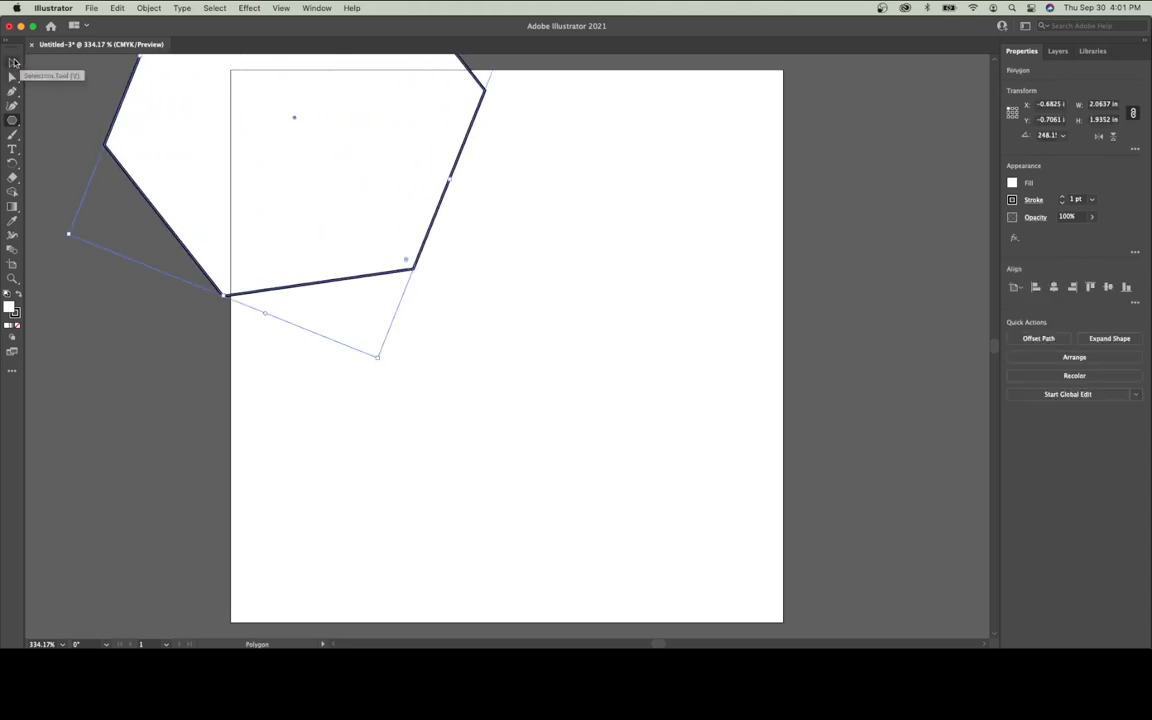
# Step: Move the hexagon onto the artboard and rotate it to 270° so that one vertex points straight up
pyautogui.click(12, 63)
pyautogui.moveTo(128, 93); pyautogui.dragTo(356, 297)
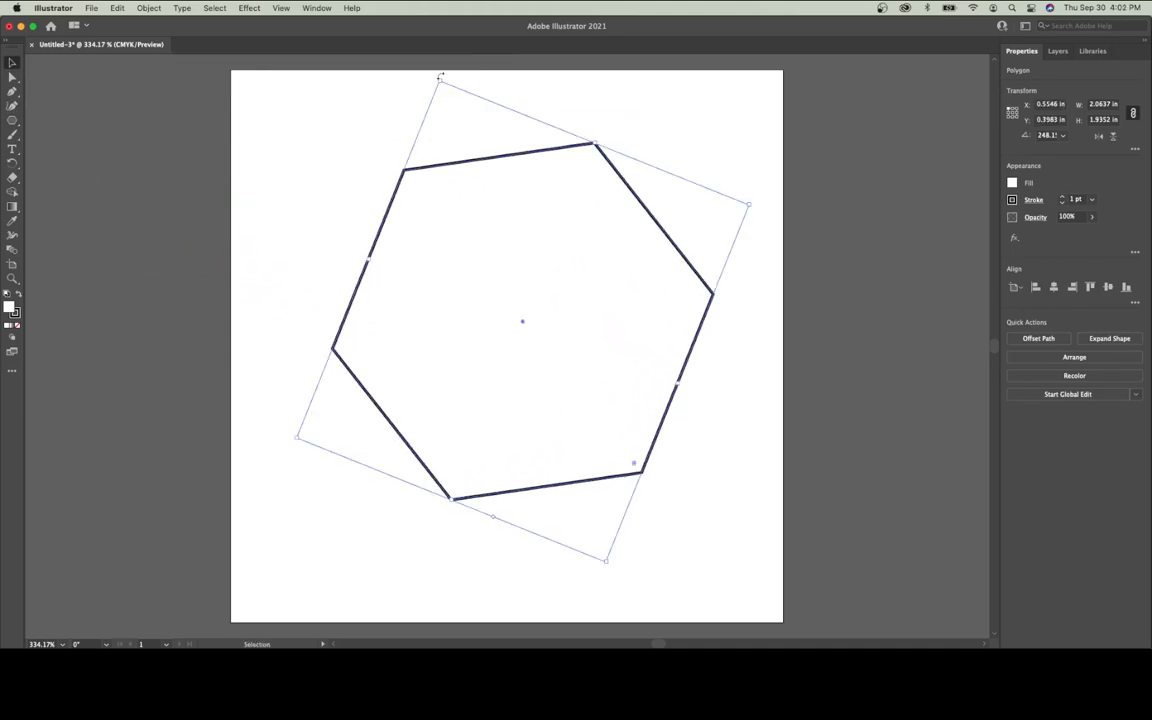
pyautogui.moveTo(440, 76); pyautogui.dragTo(373, 147)
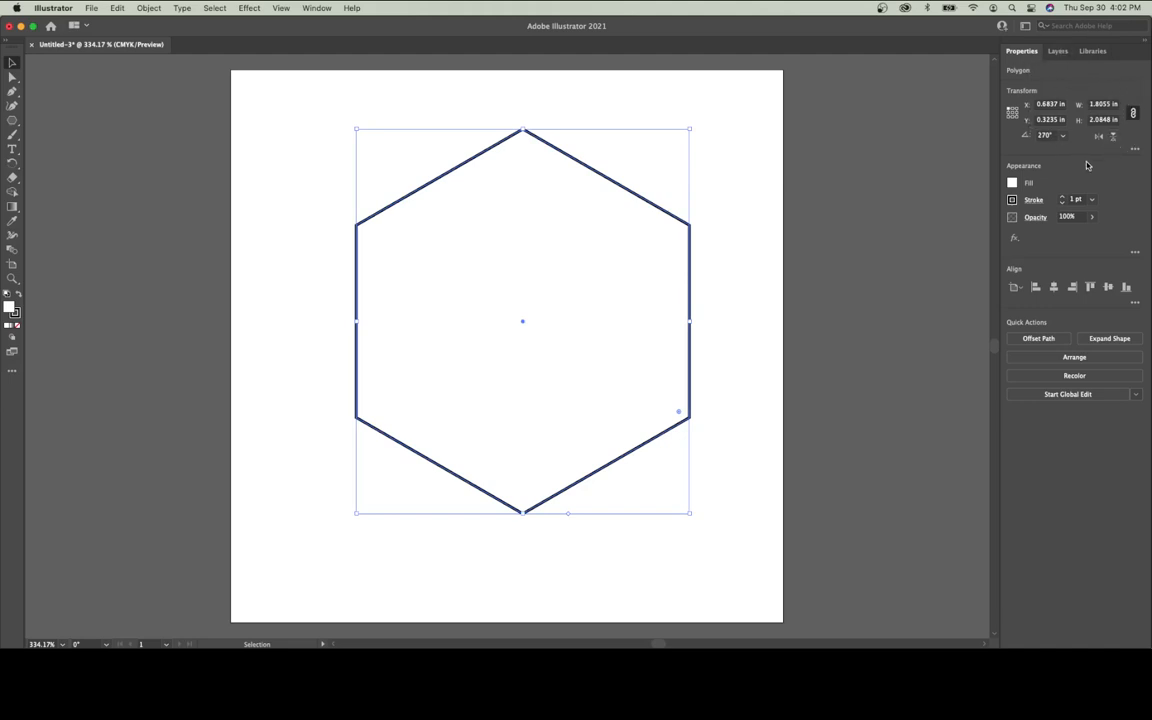
# Step: Set the hexagon's width to 3 in with its proportions constrained
pyautogui.click(1134, 117)
pyautogui.click(1104, 104)
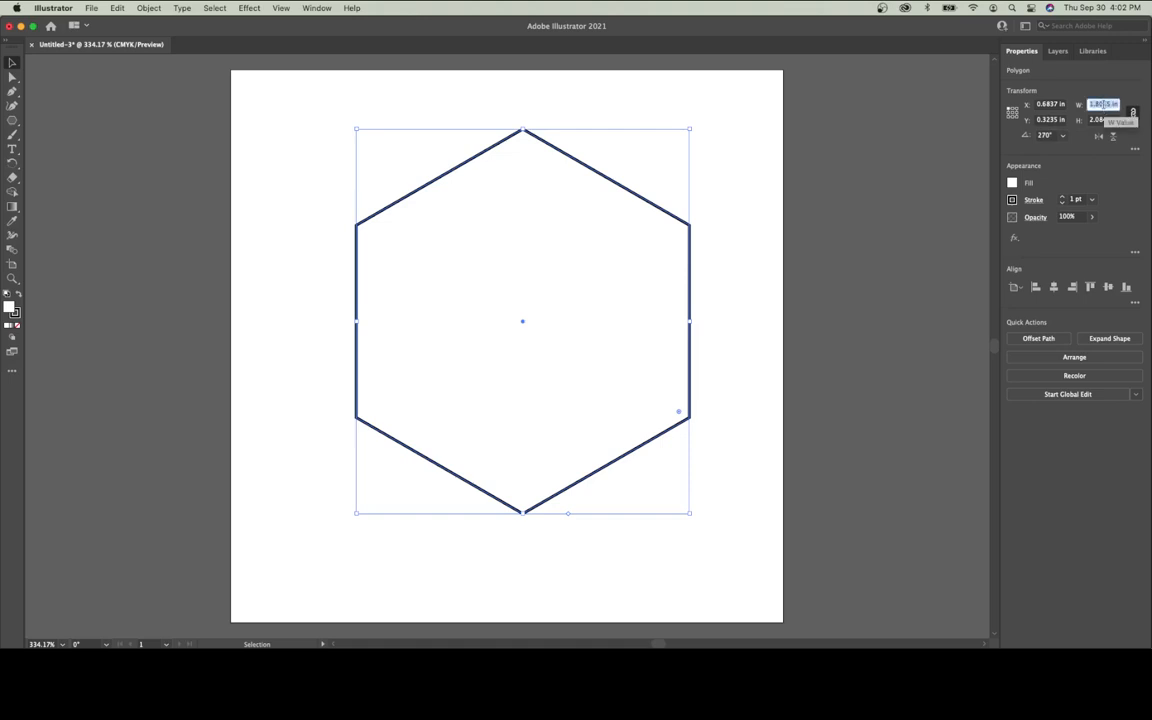
pyautogui.write('3')
pyautogui.press('Return')
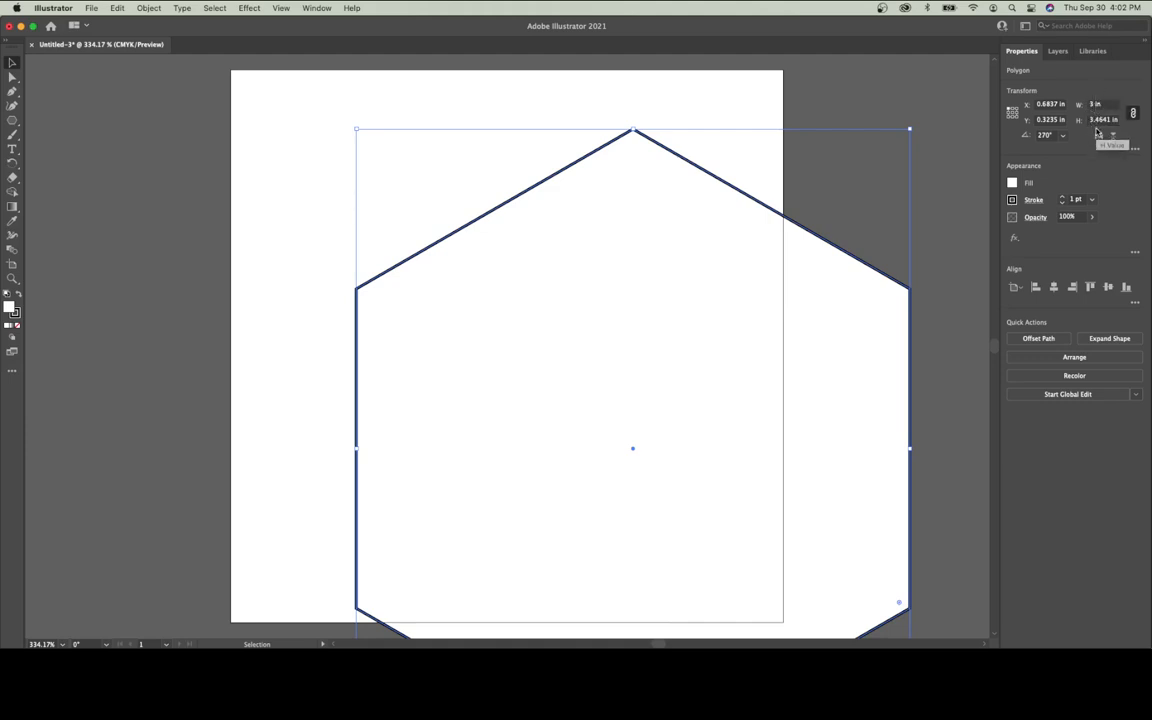
# Step: Unlink the hexagon's proportions to set its height to 3 in, and center it horizontally and vertically on the artboard
pyautogui.click(1133, 115)
pyautogui.click(1103, 120)
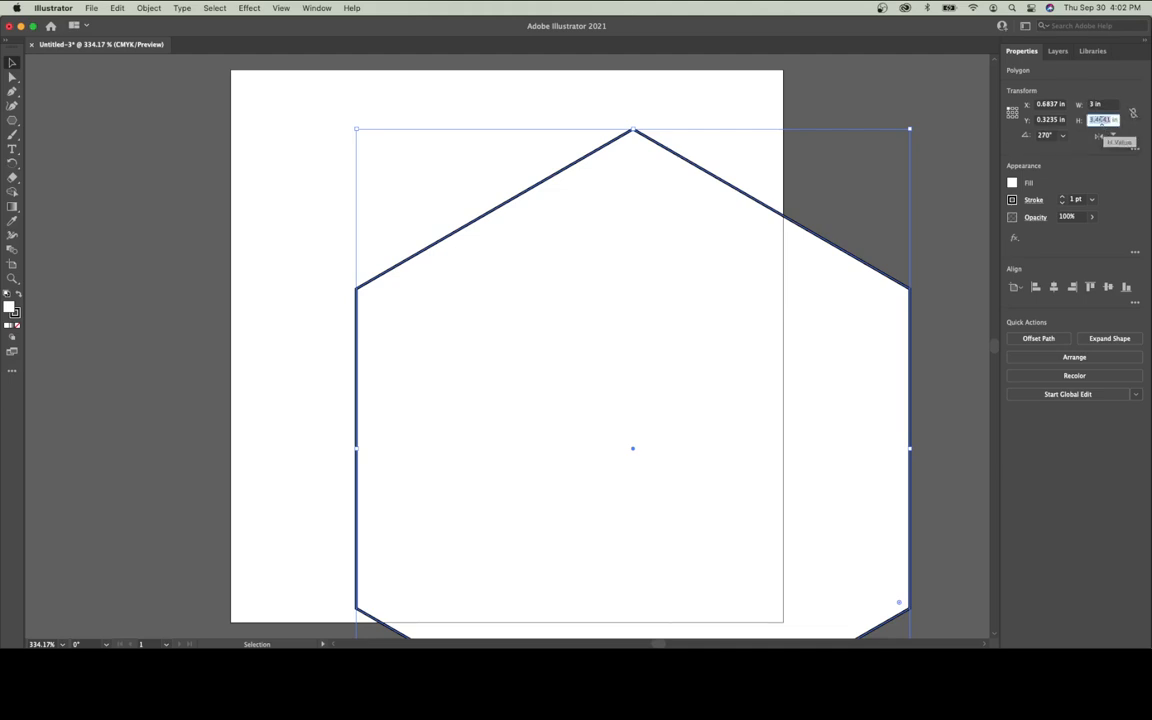
pyautogui.write('3')
pyautogui.press('Return')
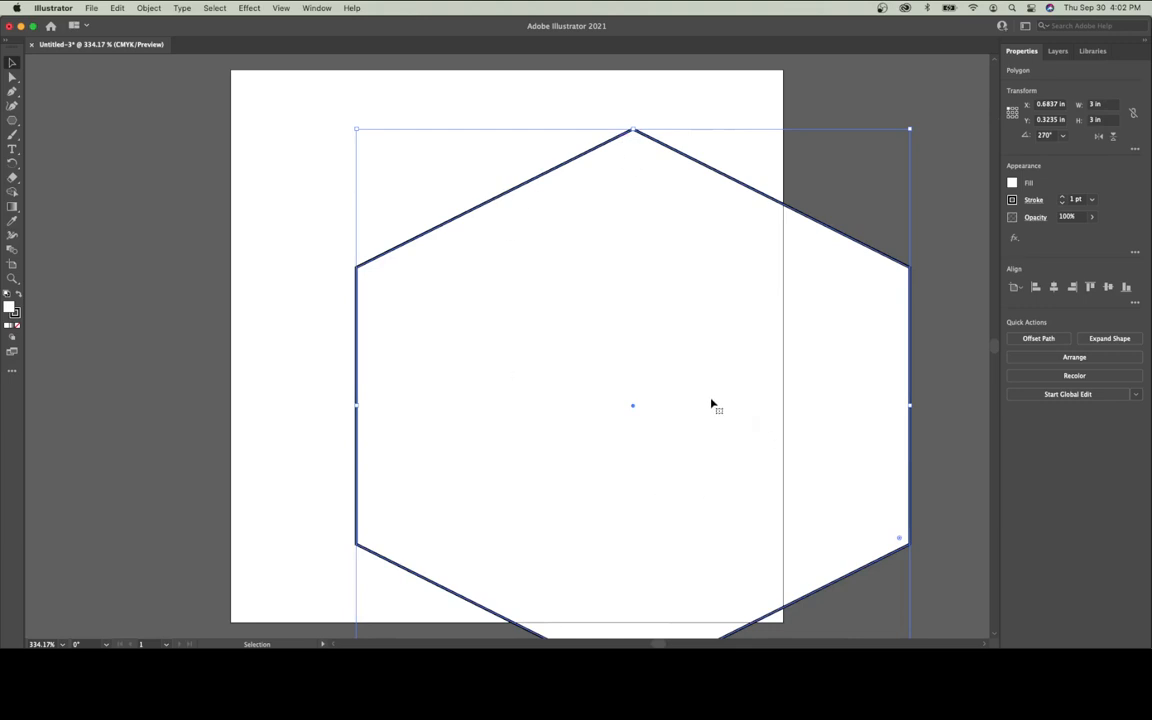
pyautogui.click(1053, 289)
pyautogui.click(1109, 288)
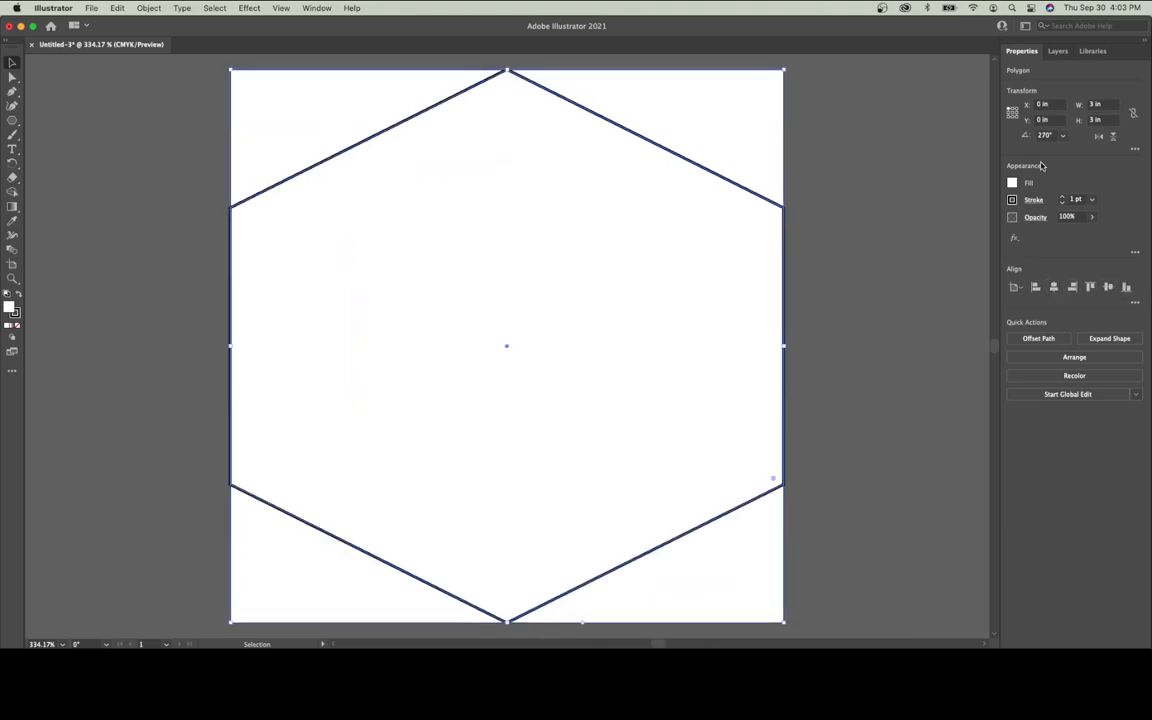
# Step: Try rotating the hexagon to 30° with the preset angle, and undo the rotation
pyautogui.click(1062, 135)
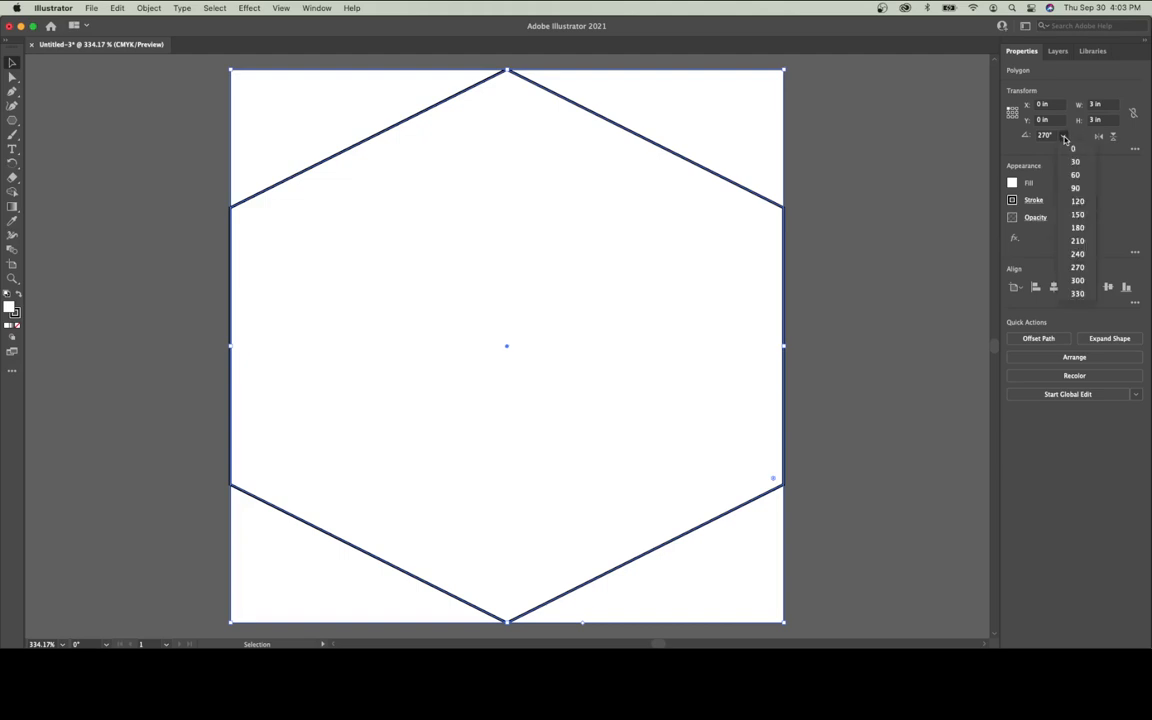
pyautogui.click(1070, 166)
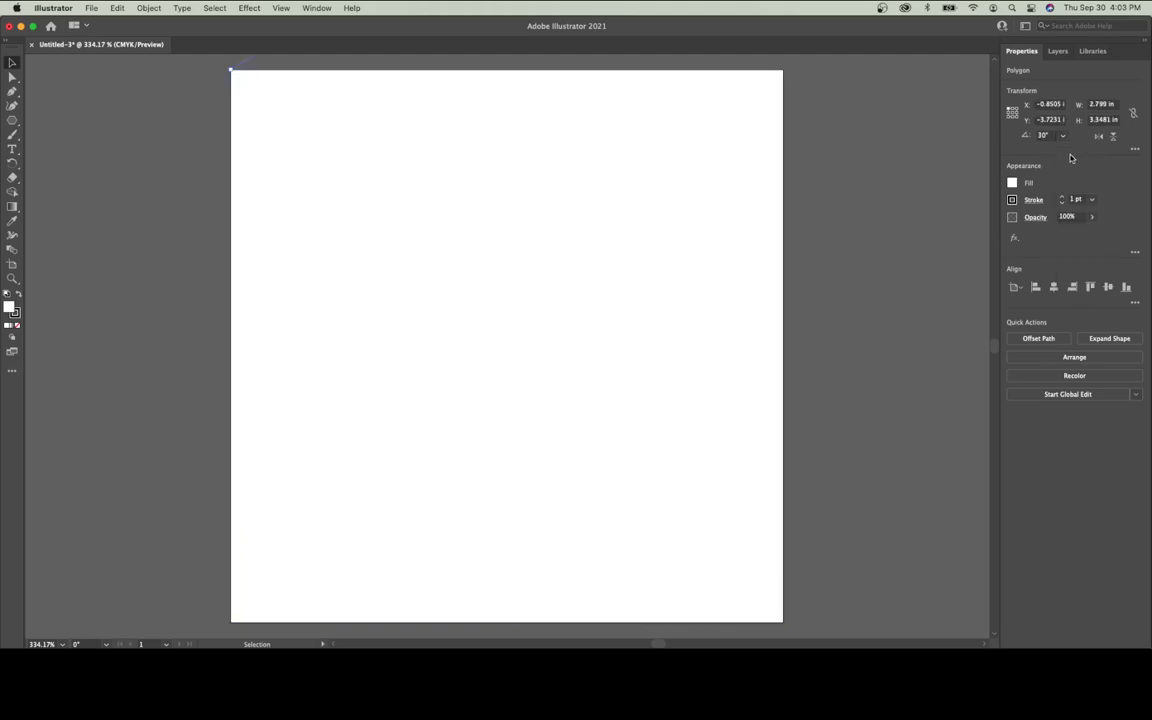
pyautogui.scroll(10, 273, 128)
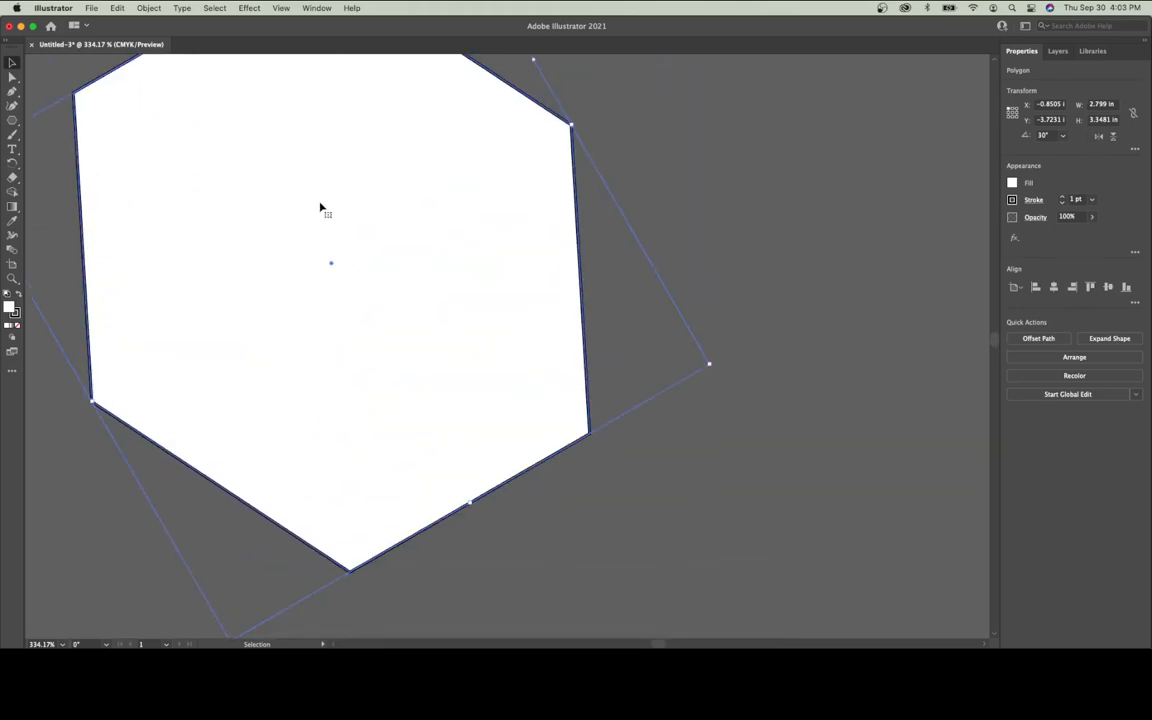
pyautogui.press('super+z')
pyautogui.scroll(-8, 452, 388)
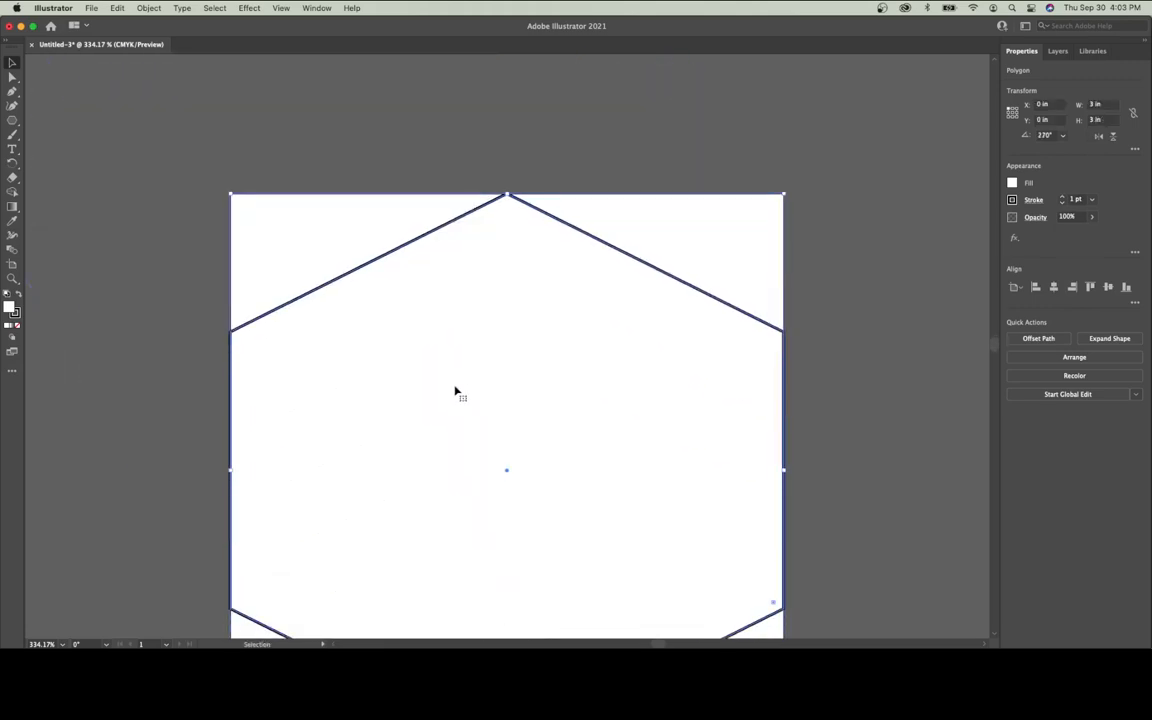
pyautogui.scroll(-5, 455, 391)
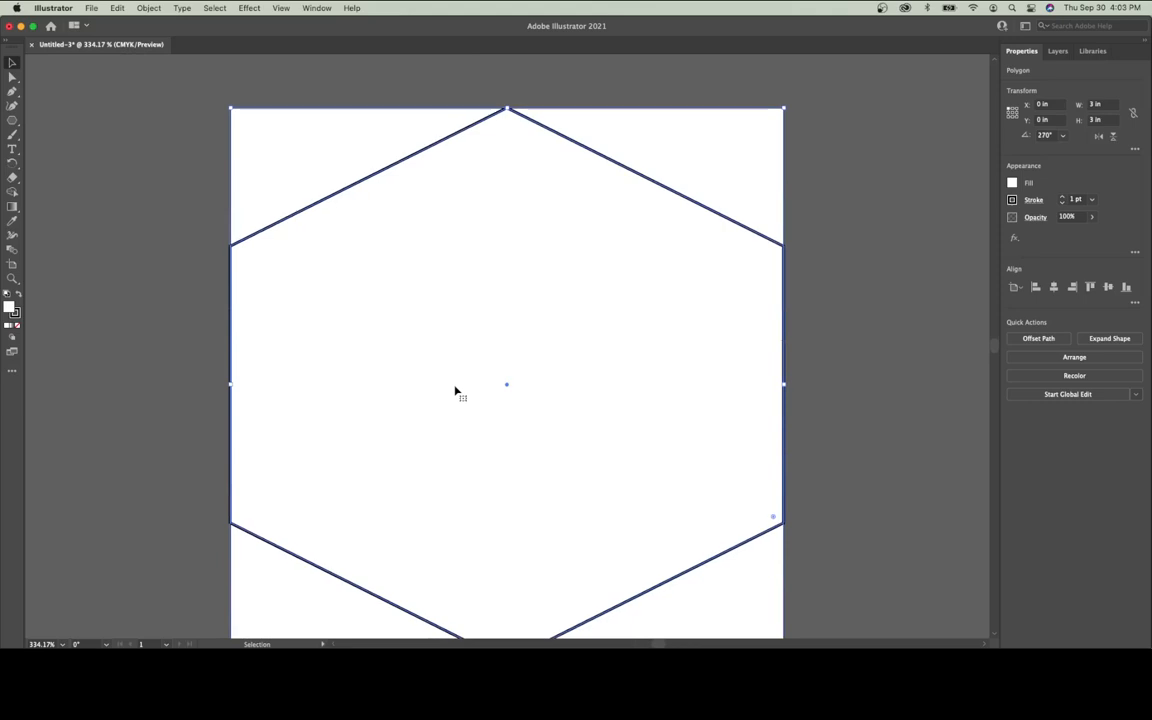
pyautogui.scroll(-1, 455, 391)
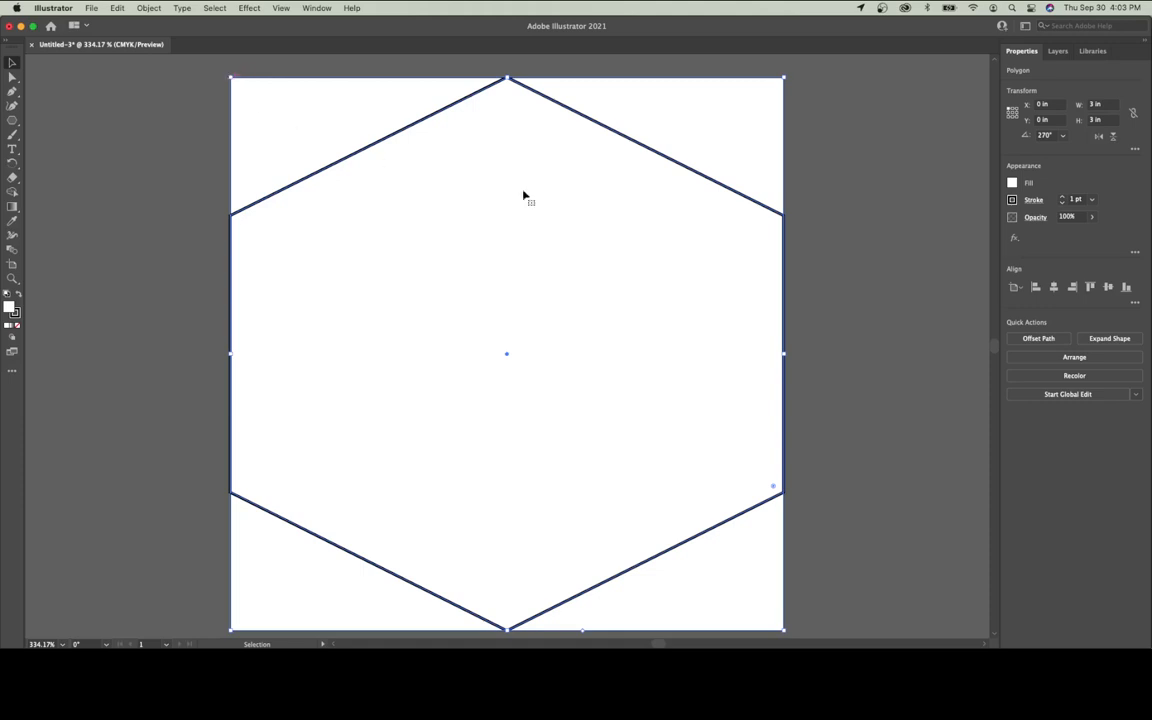
# Step: Set the hexagon's transform reference point to its center
pyautogui.click(1013, 117)
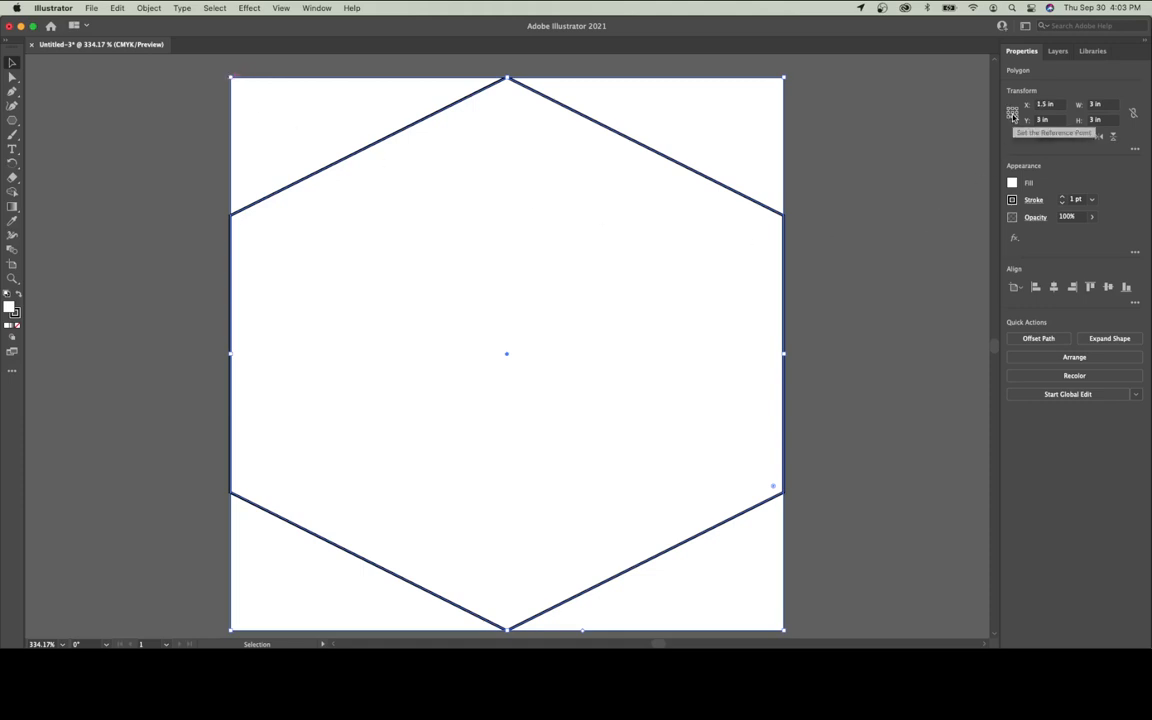
pyautogui.click(1013, 112)
# Step: Try rotating the hexagon to 30° about its center reference point, and undo the rotation
pyautogui.click(1063, 135)
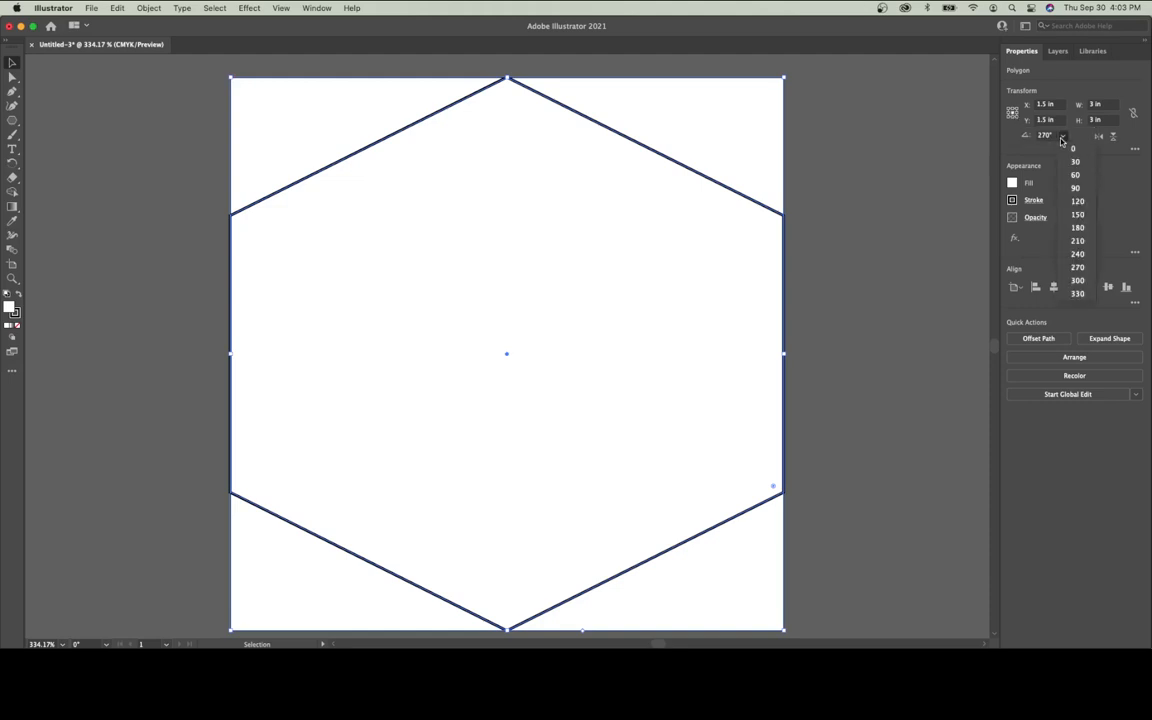
pyautogui.click(1074, 161)
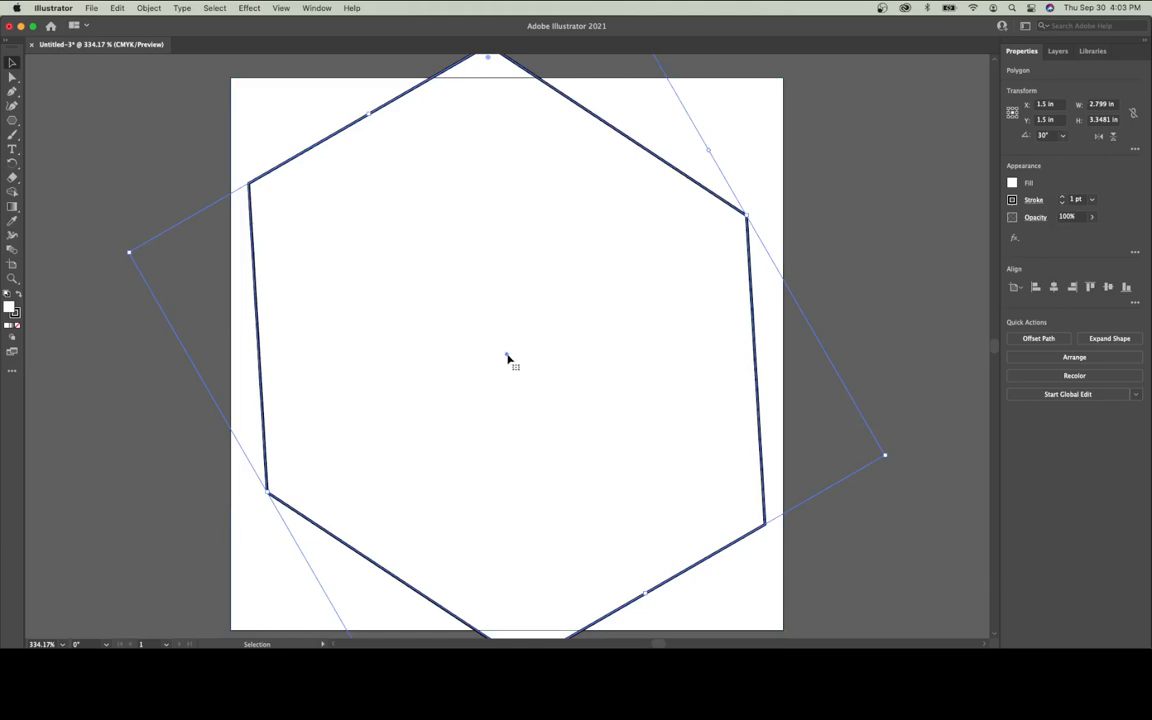
pyautogui.click(123, 11)
pyautogui.click(129, 25)
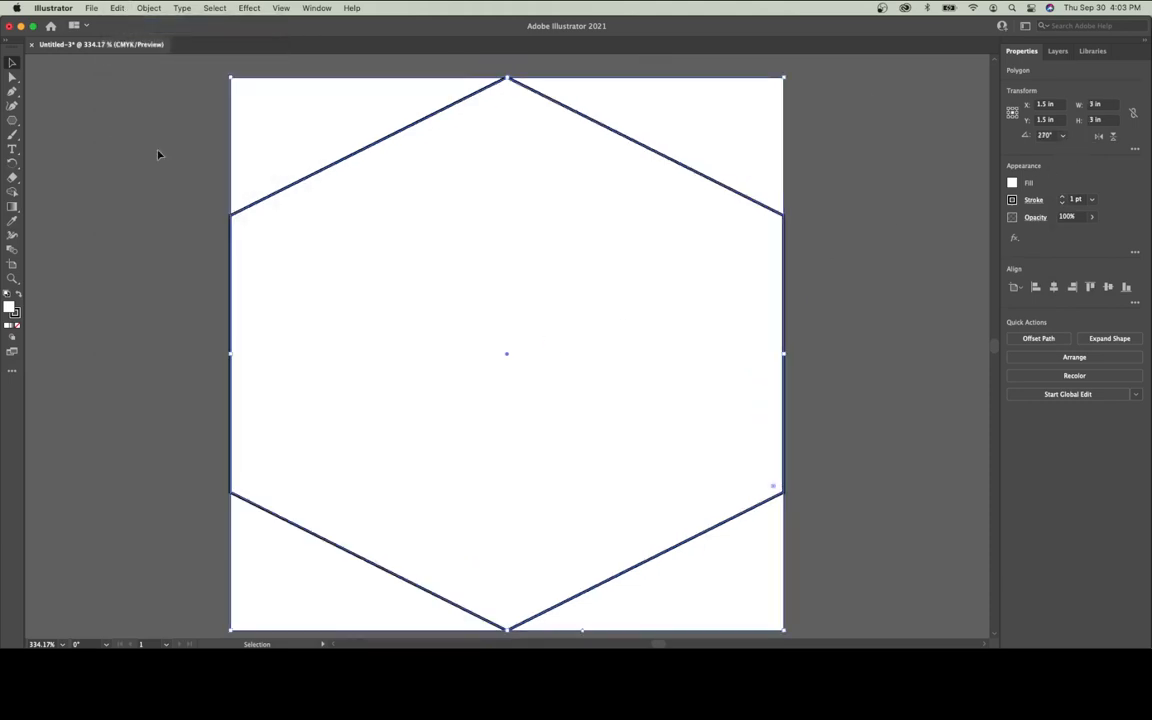
# Step: Replace the hexagon with a five-pointed star about 1.67 in wide and 1.6 in high, and move it onto the middle of the artboard
pyautogui.press('Delete')
pyautogui.moveTo(12, 120); pyautogui.dragTo(64, 168)
pyautogui.moveTo(252, 113); pyautogui.dragTo(344, 245)
pyautogui.click(12, 62)
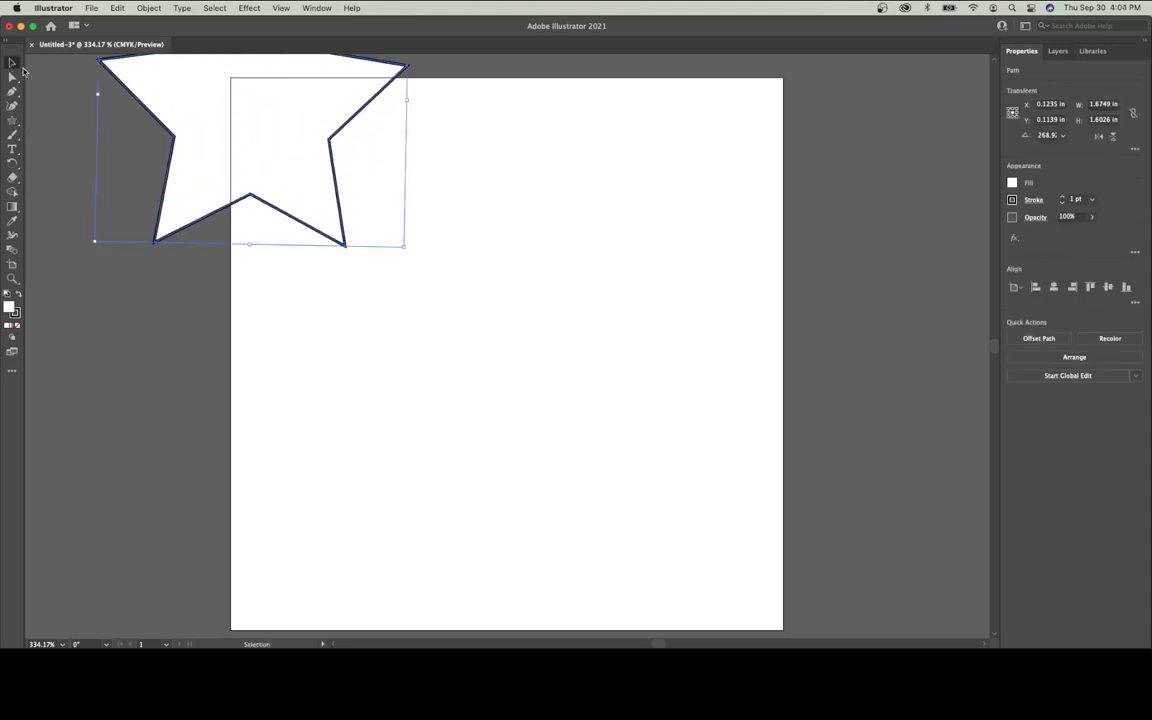
pyautogui.moveTo(133, 97); pyautogui.dragTo(397, 343)
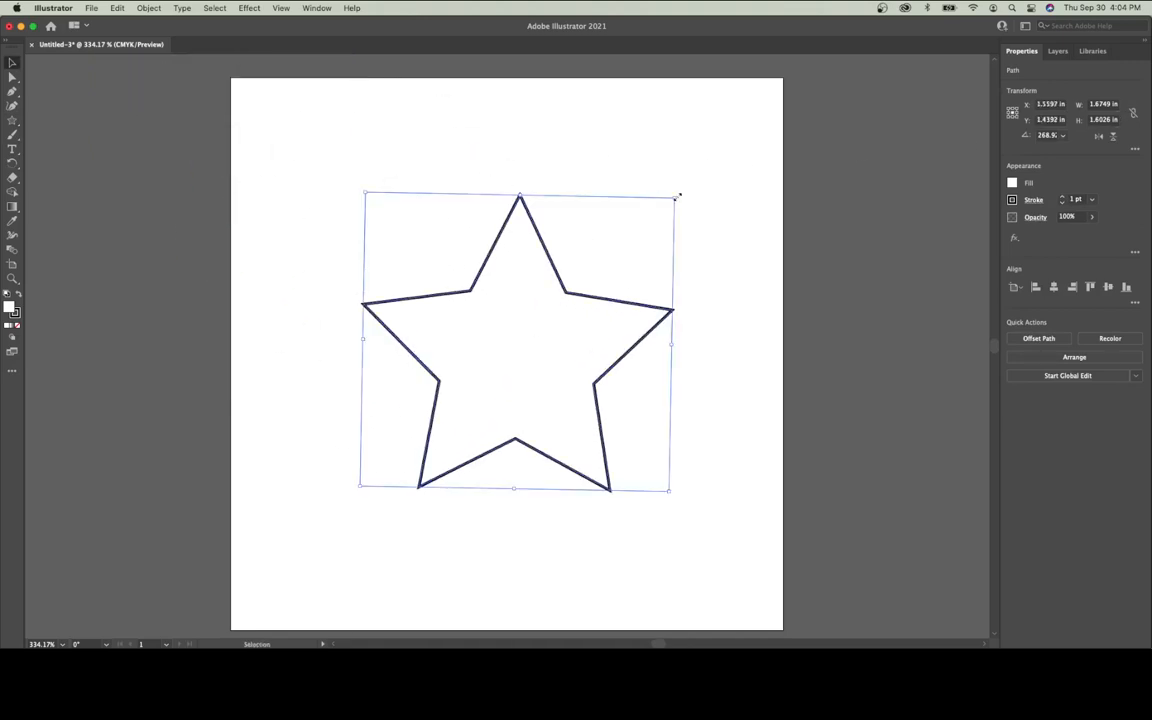
# Step: Straighten the star by setting its rotation angle to 270°
pyautogui.moveTo(674, 194); pyautogui.dragTo(671, 188)
pyautogui.click(1047, 136)
pyautogui.write('270')
pyautogui.press('Return')
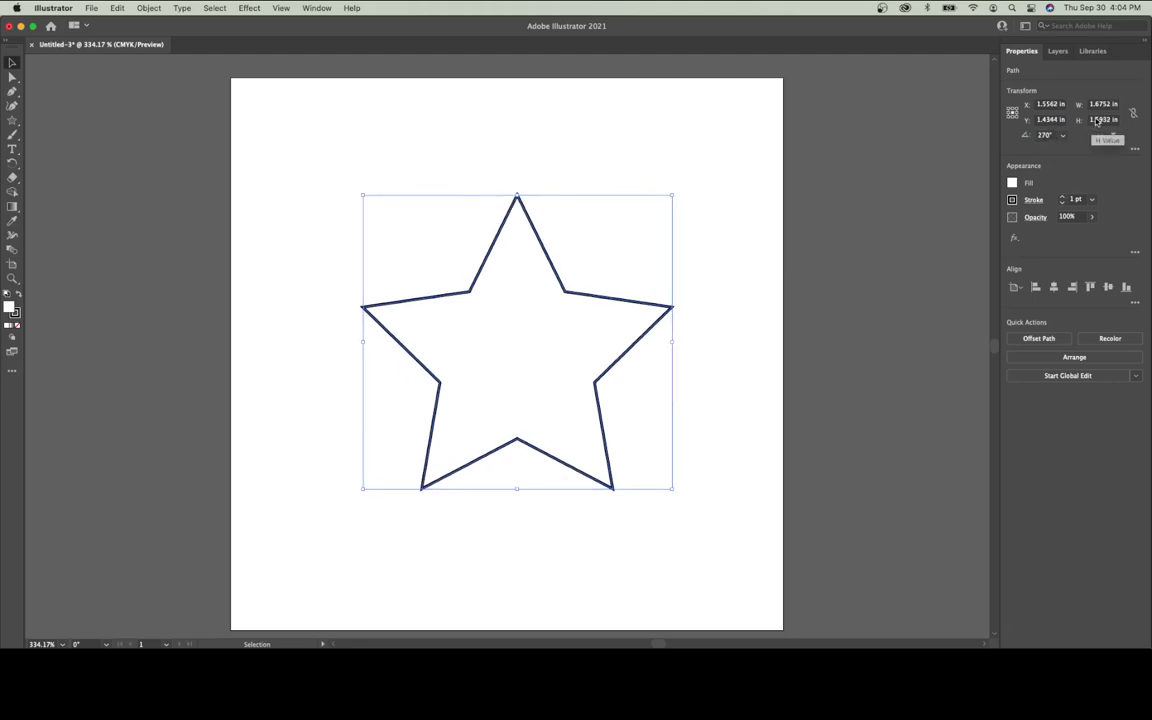
# Step: Set the star's width and height to 3 in each
pyautogui.click(1103, 104)
pyautogui.write('3')
pyautogui.press('Return')
pyautogui.click(1102, 119)
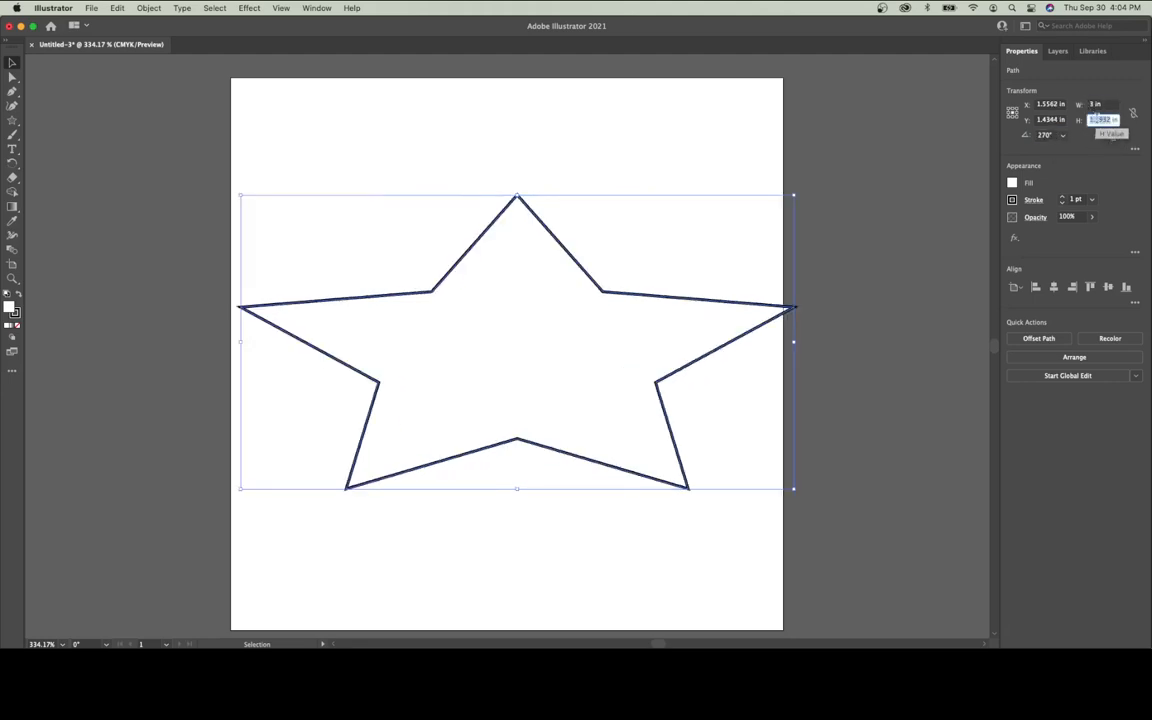
pyautogui.write('3')
pyautogui.press('Return')
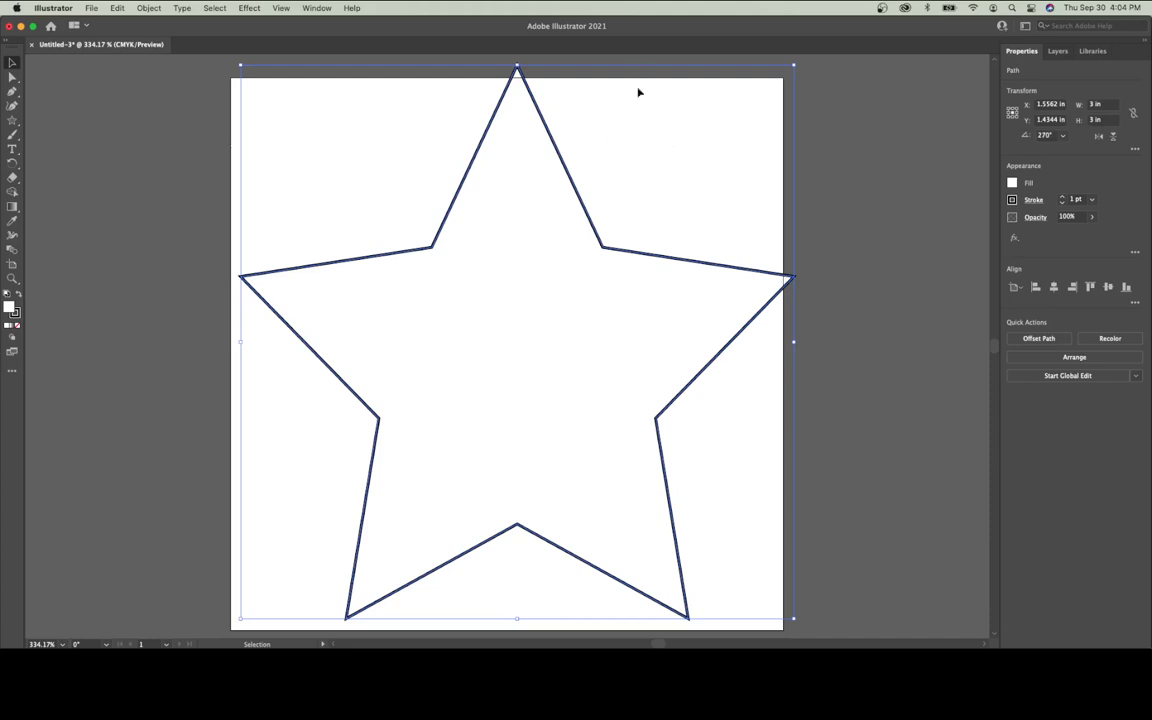
# Step: Position the star's center at X 1.5 in and Y 1.5 in, and deselect it
pyautogui.click(1046, 106)
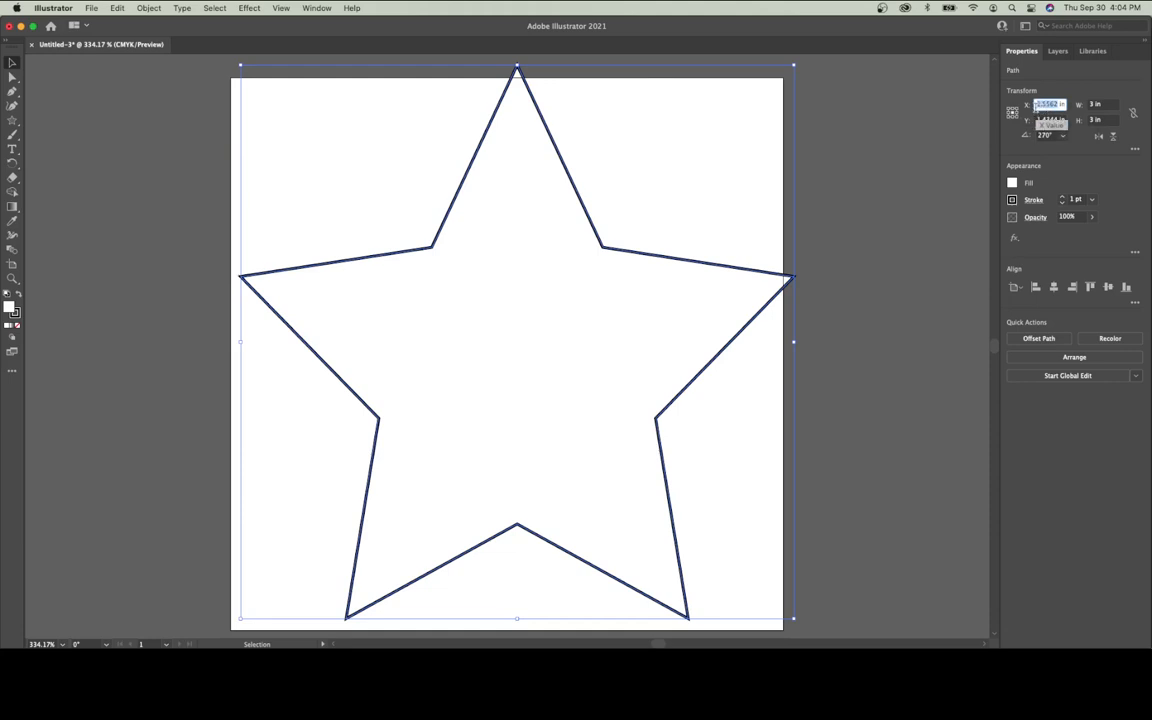
pyautogui.write('1 in')
pyautogui.click(1046, 120)
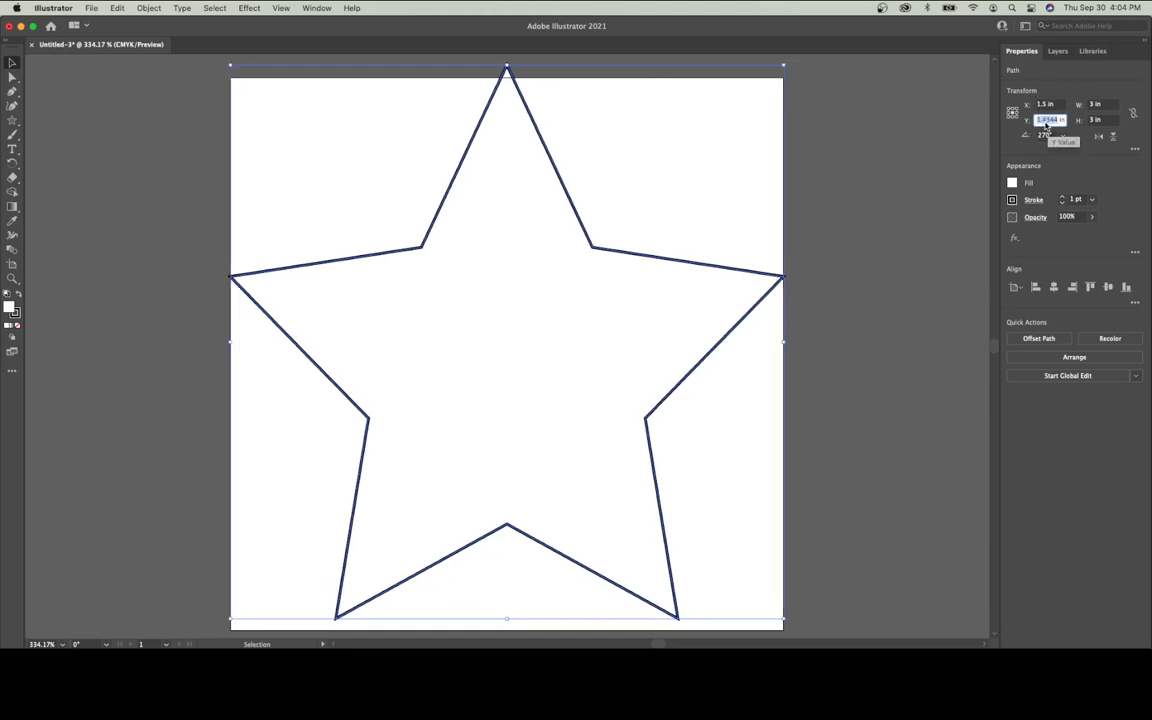
pyautogui.write('1 in')
pyautogui.press('Return')
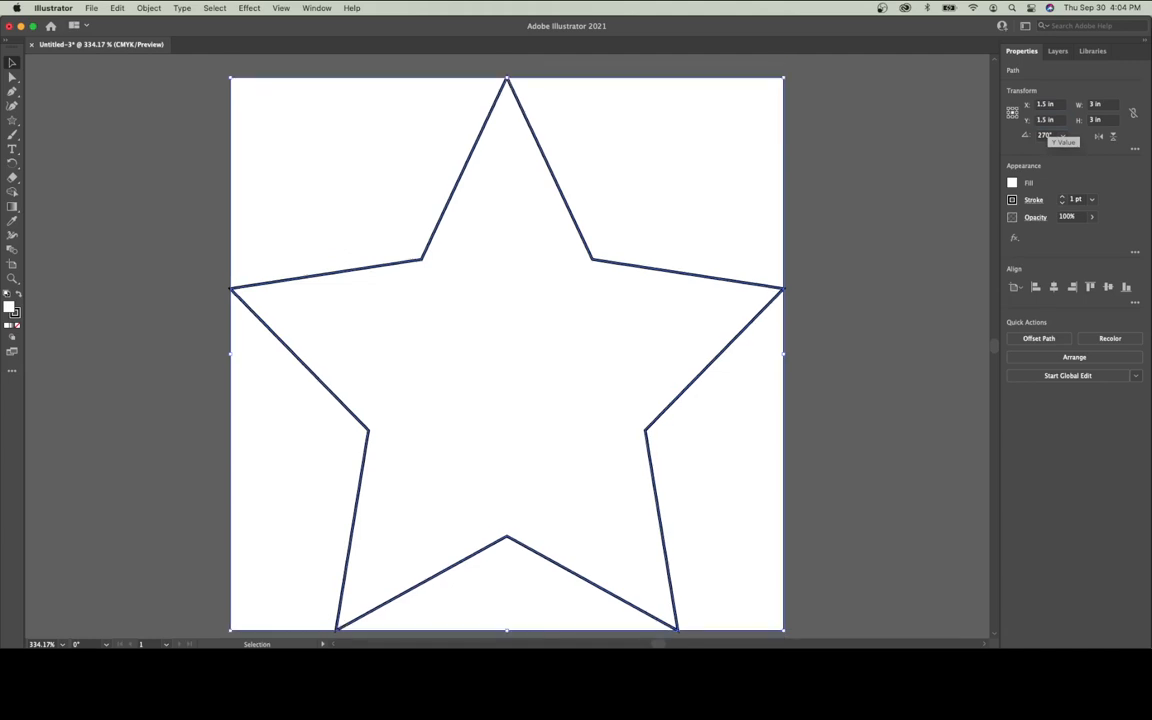
pyautogui.click(868, 292)
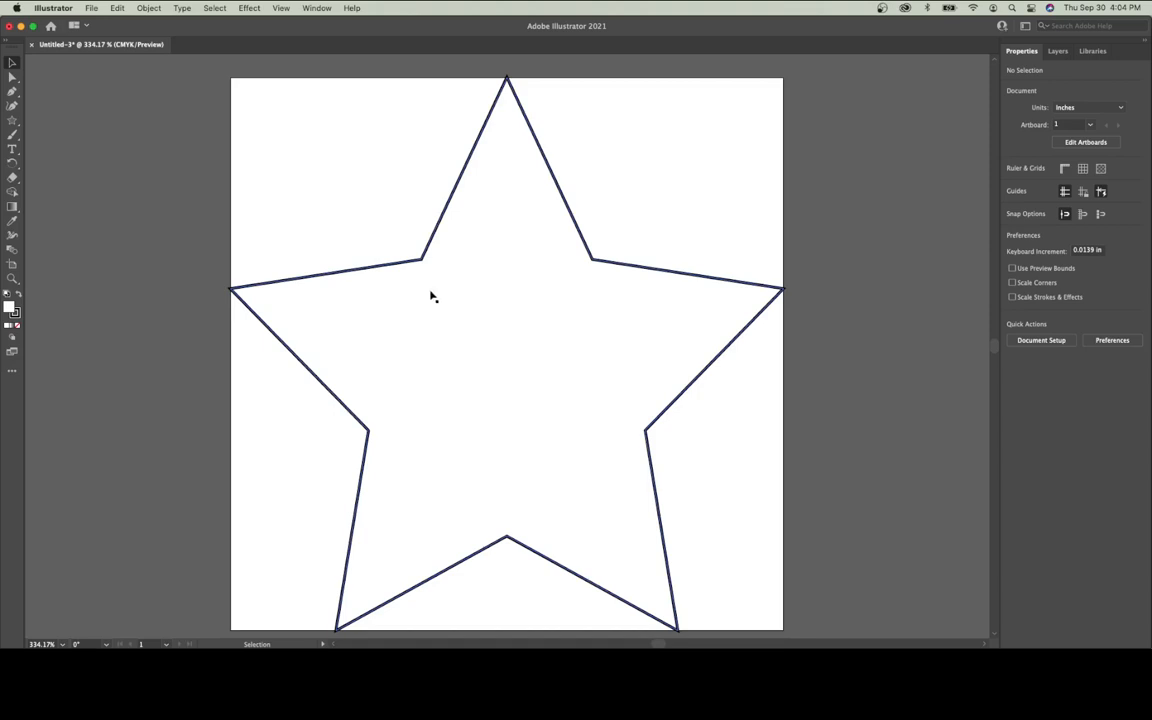
# Step: Delete the star and begin a Pen tool outline with five straight segments running clockwise from the artboard's upper left to its lower left
pyautogui.click(428, 251)
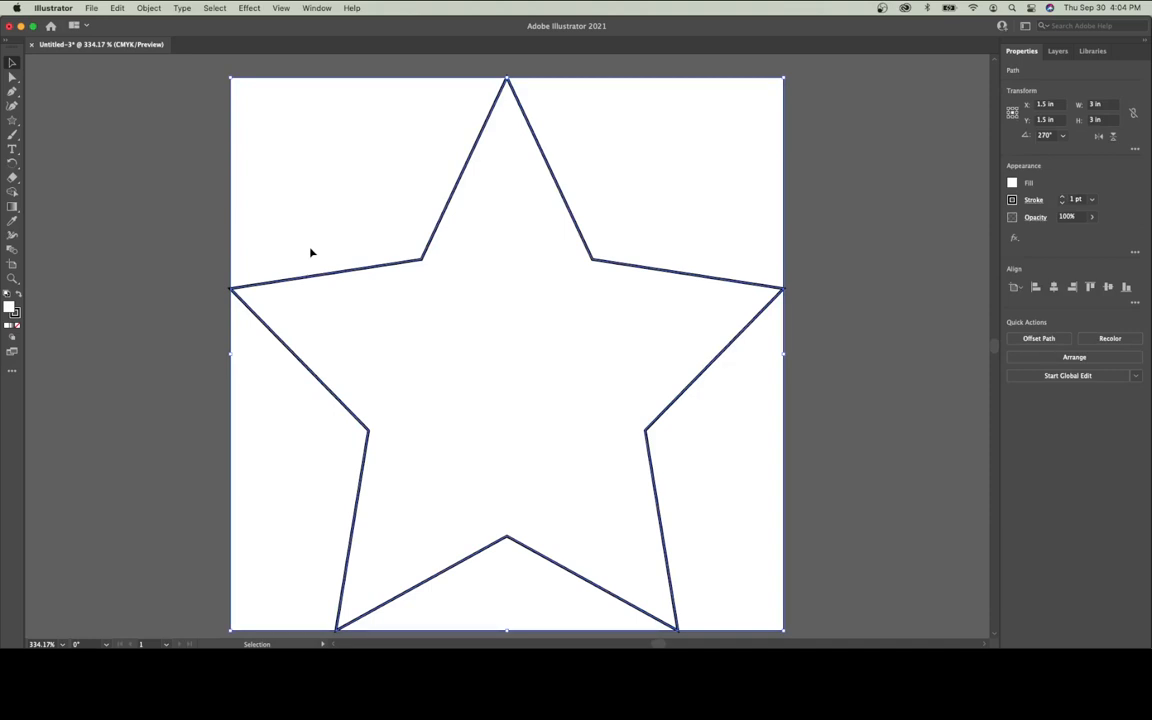
pyautogui.press('Delete')
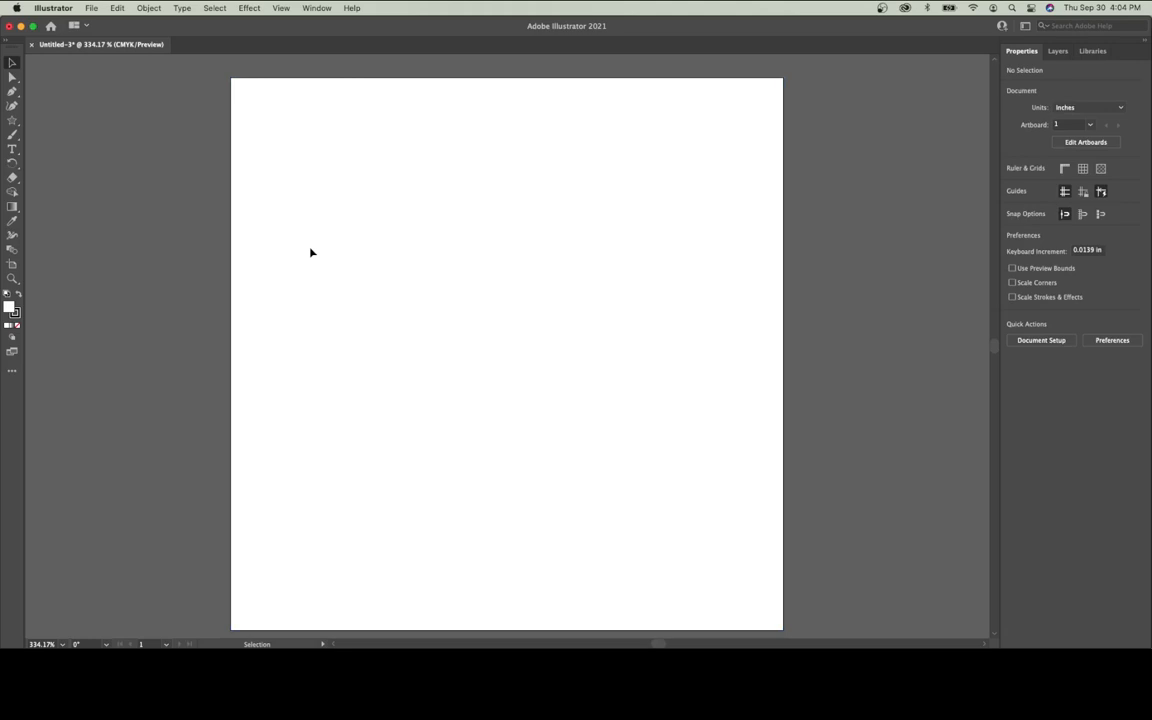
pyautogui.click(11, 94)
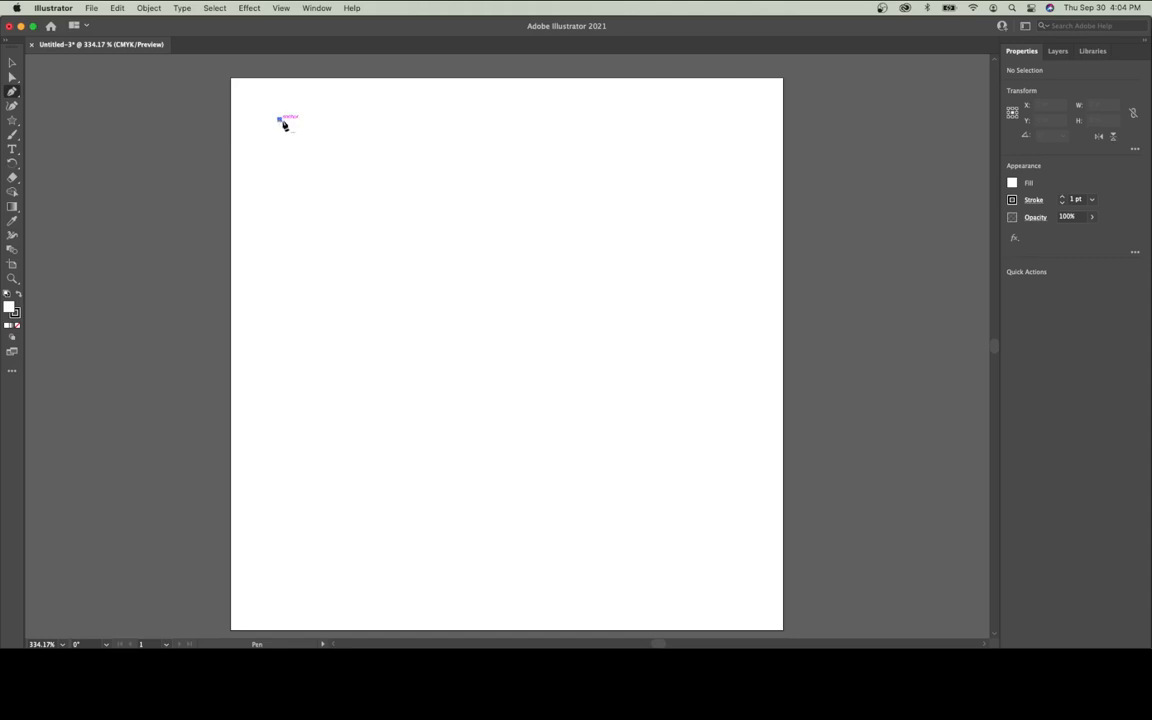
pyautogui.click(280, 120)
pyautogui.click(623, 119)
pyautogui.click(767, 271)
pyautogui.click(695, 476)
pyautogui.click(580, 557)
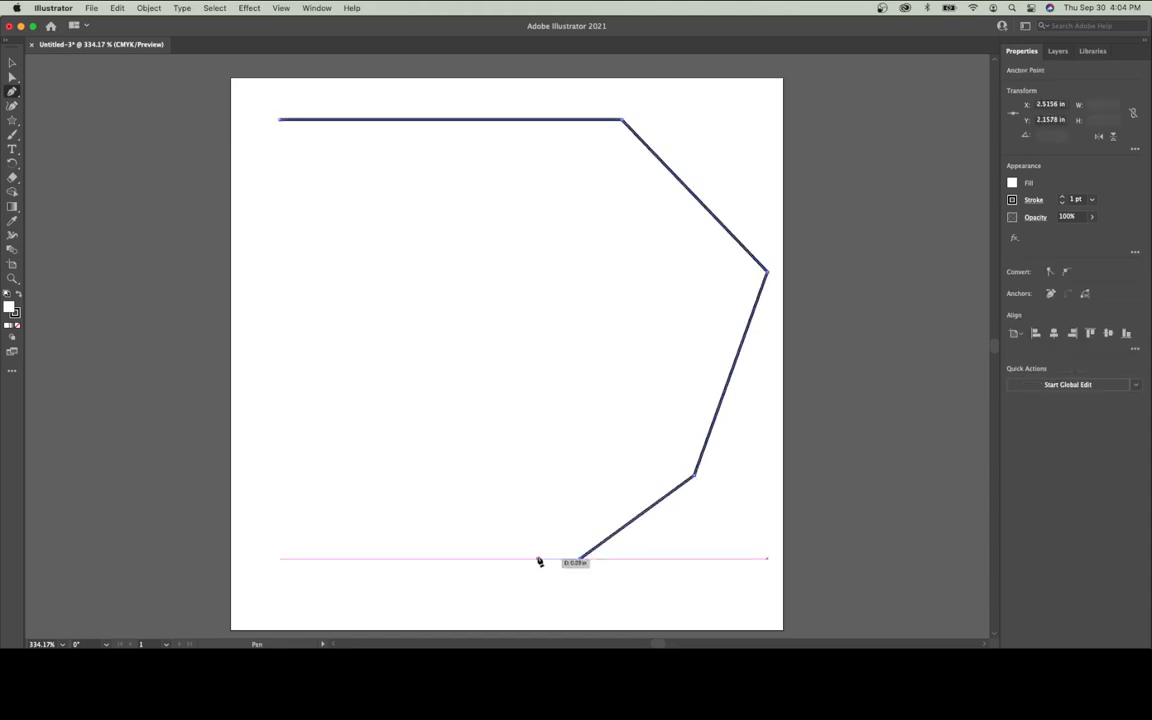
pyautogui.click(327, 521)
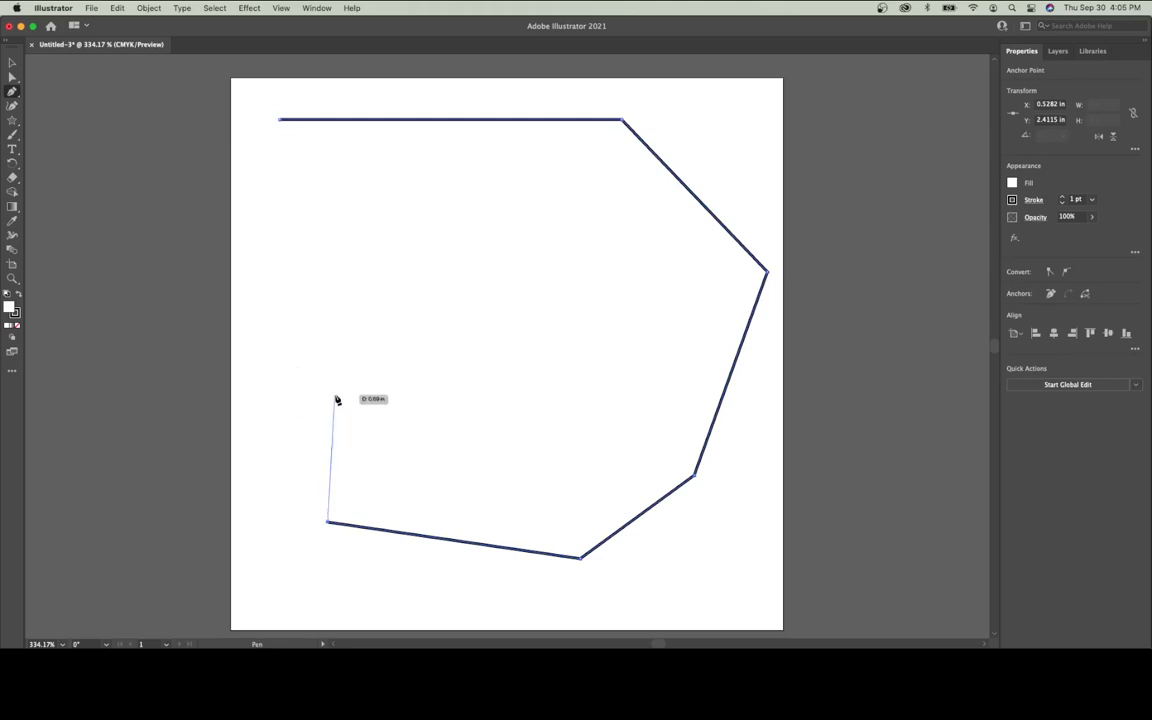
# Step: Continue the pen path with a curved bulge and straight inner segments, and close it at the starting anchor
pyautogui.moveTo(305, 356); pyautogui.dragTo(448, 268)
pyautogui.click(537, 361)
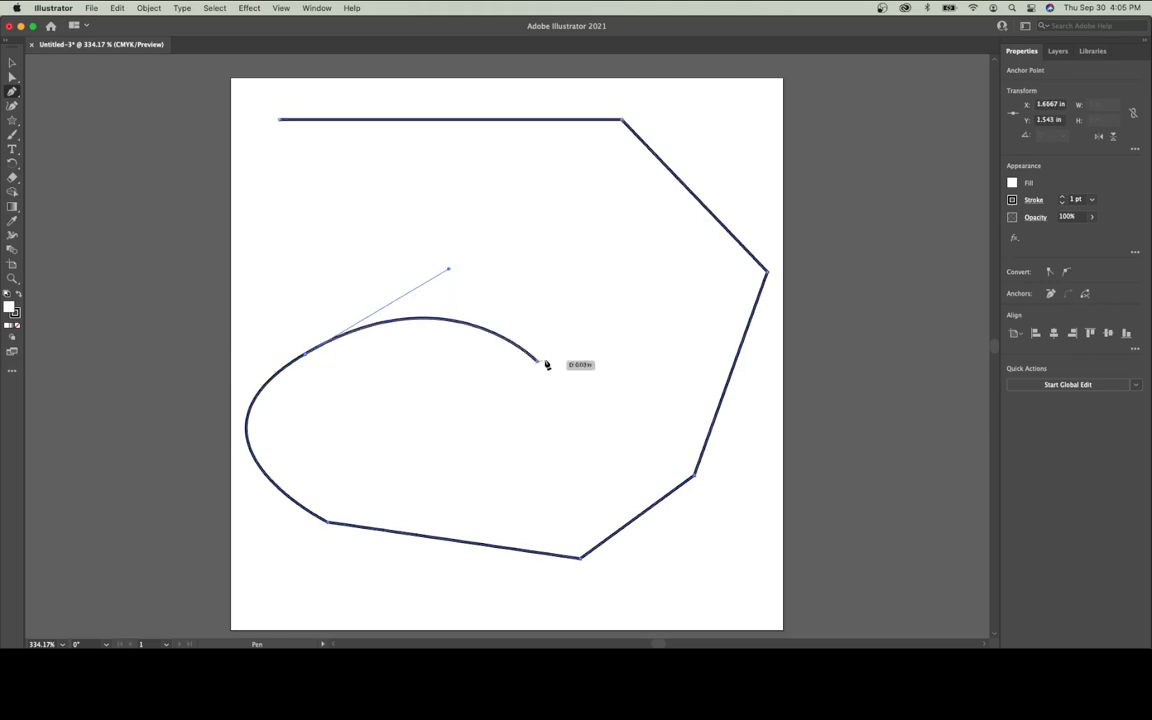
pyautogui.click(547, 197)
pyautogui.click(379, 208)
pyautogui.click(268, 244)
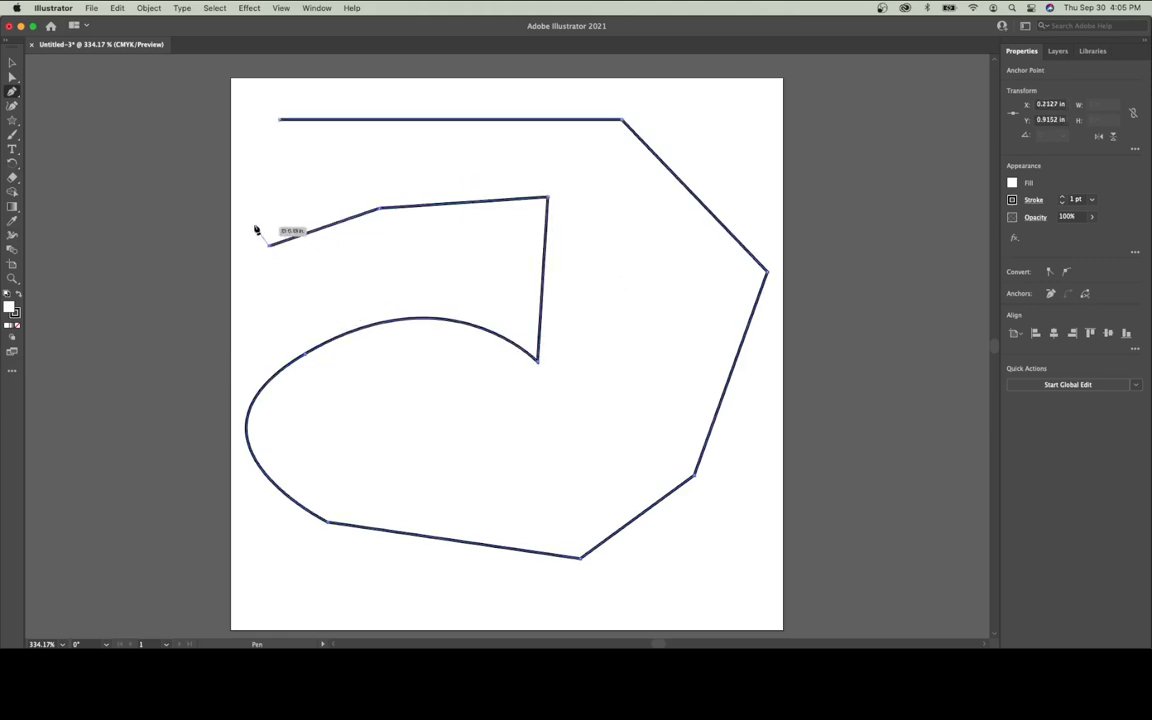
pyautogui.click(280, 121)
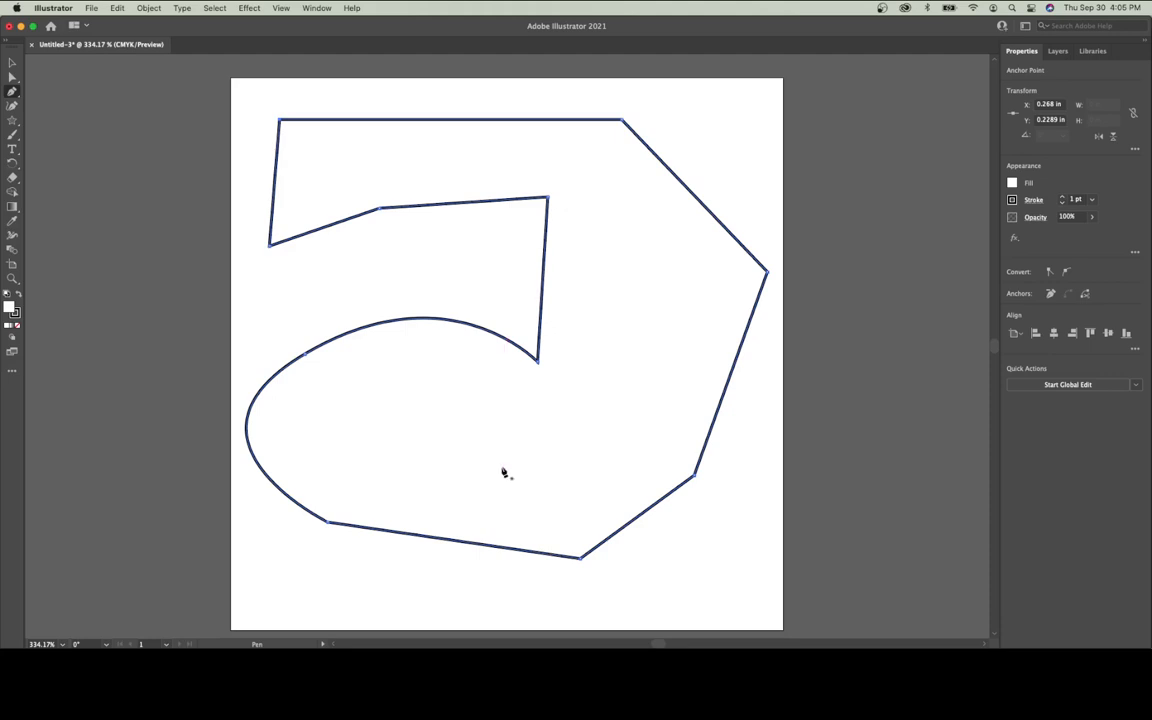
# Step: Use Direct Selection to move the path's upper inner corner anchor about 0.17 in left and 0.21 in down
pyautogui.click(11, 63)
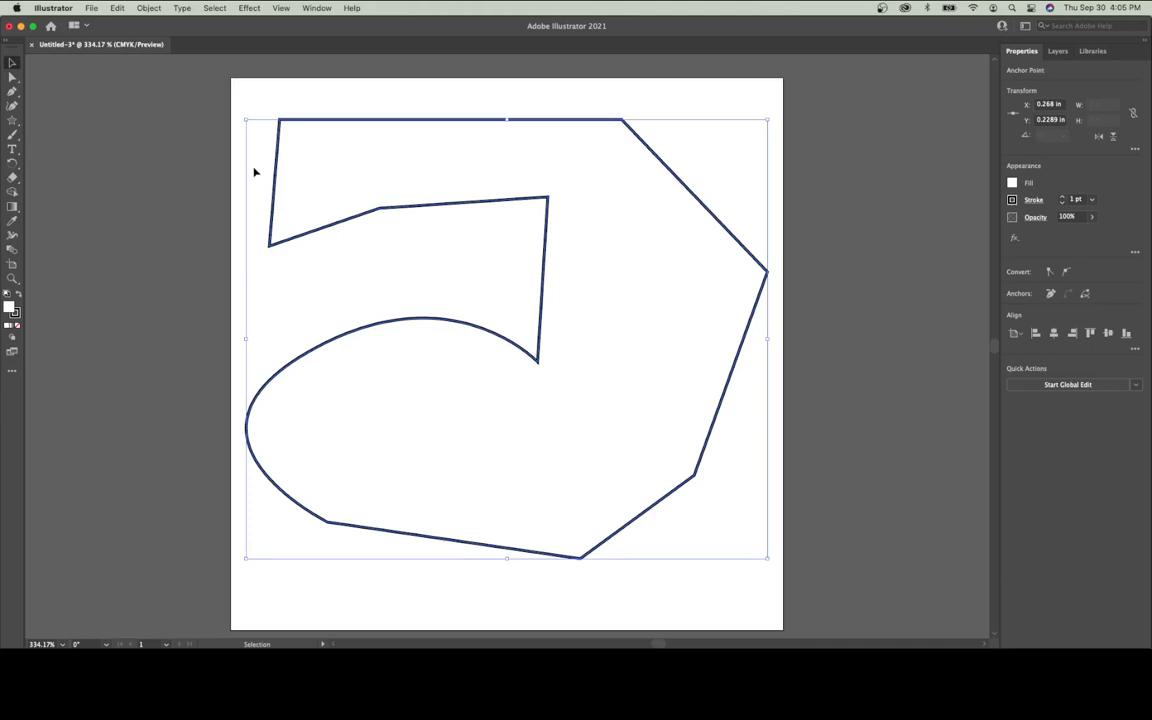
pyautogui.click(12, 77)
pyautogui.click(510, 247)
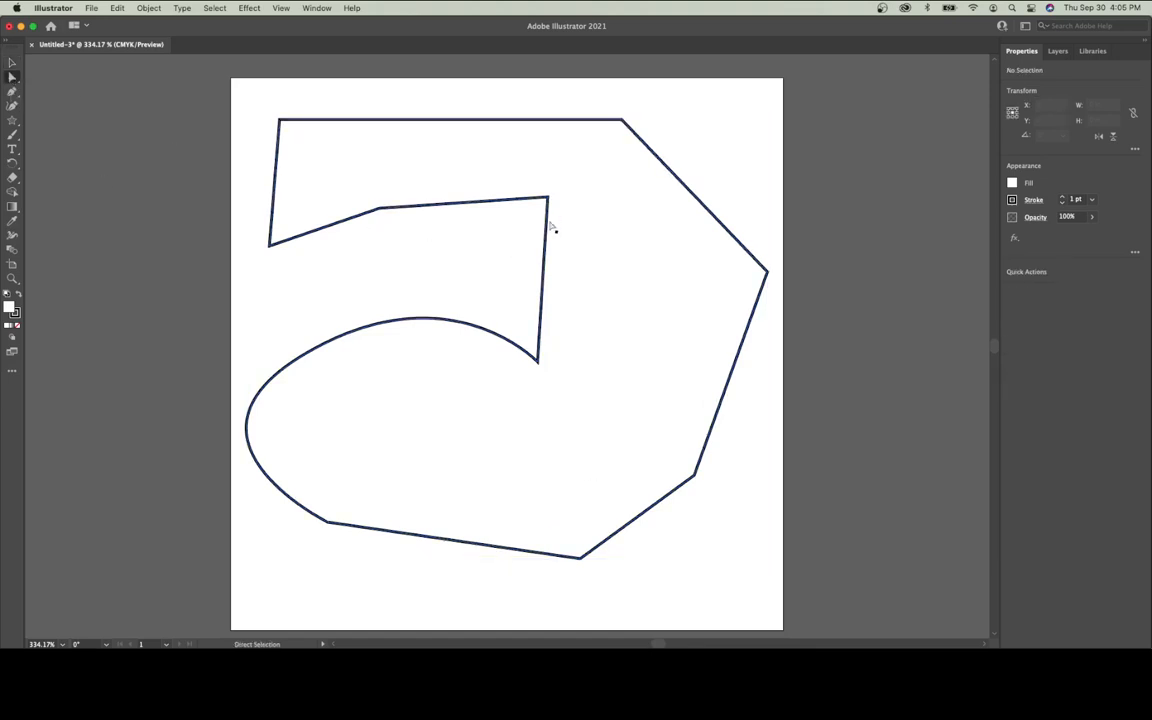
pyautogui.click(551, 200)
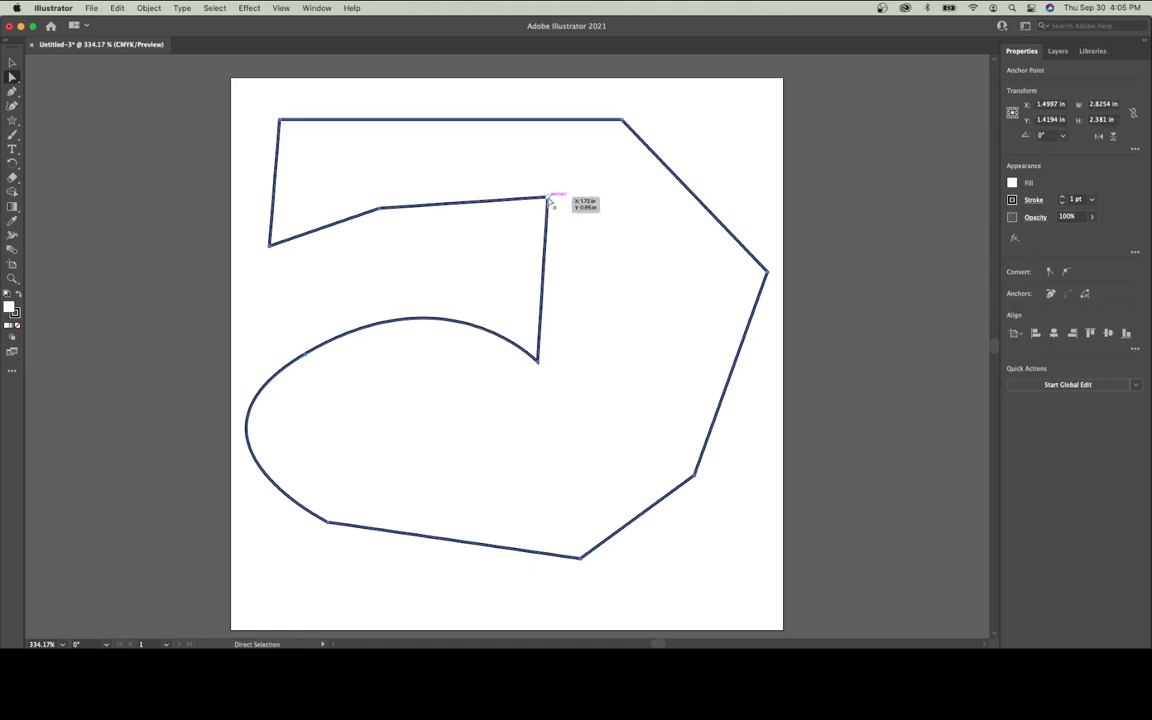
pyautogui.moveTo(549, 201); pyautogui.dragTo(518, 238)
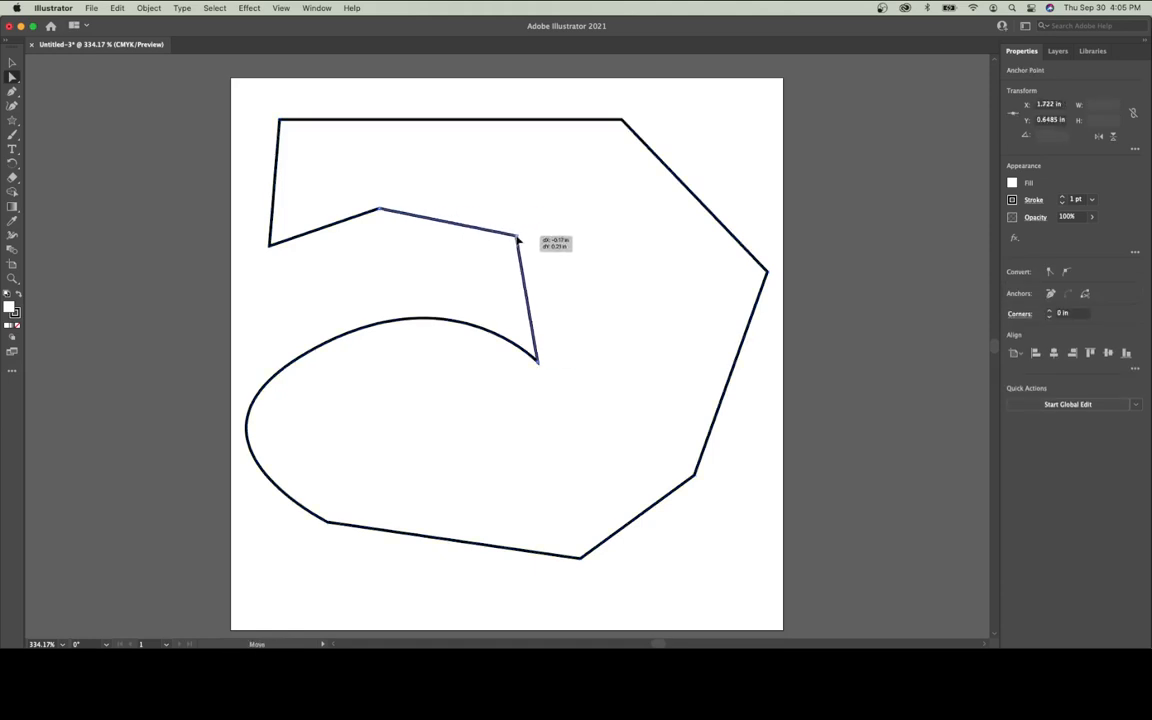
# Step: Shorten both direction handles of the curved anchor on the path's left side to flatten the bulge
pyautogui.click(305, 355)
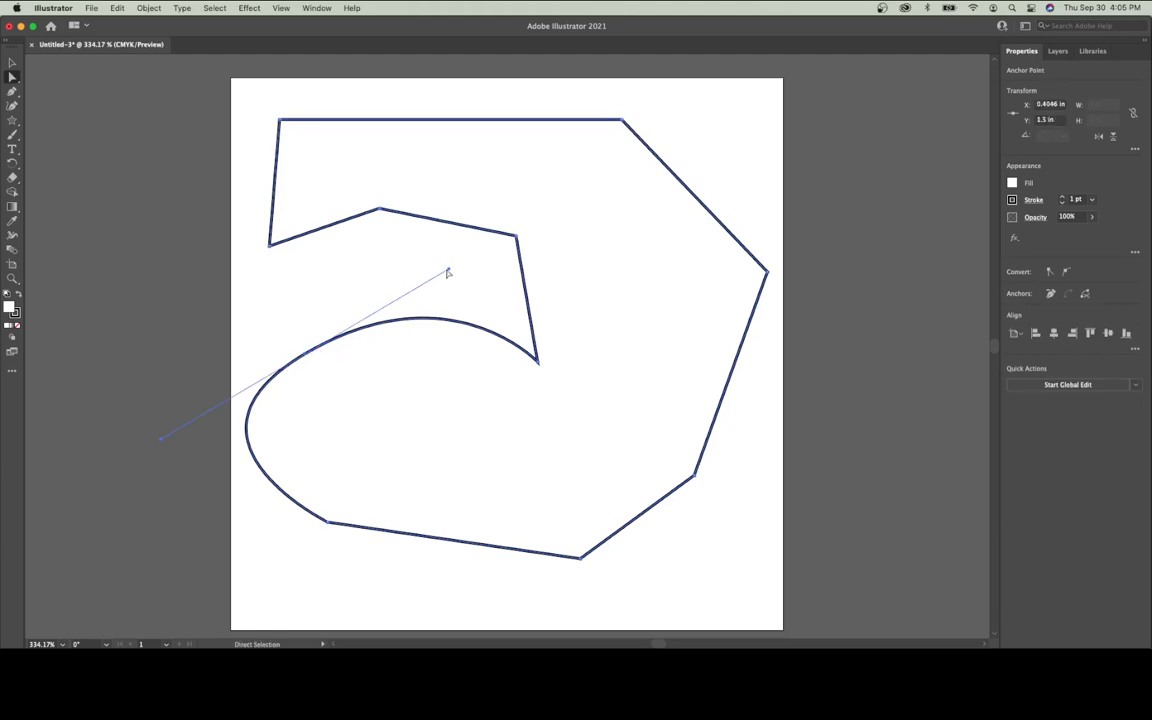
pyautogui.moveTo(448, 272); pyautogui.dragTo(323, 349)
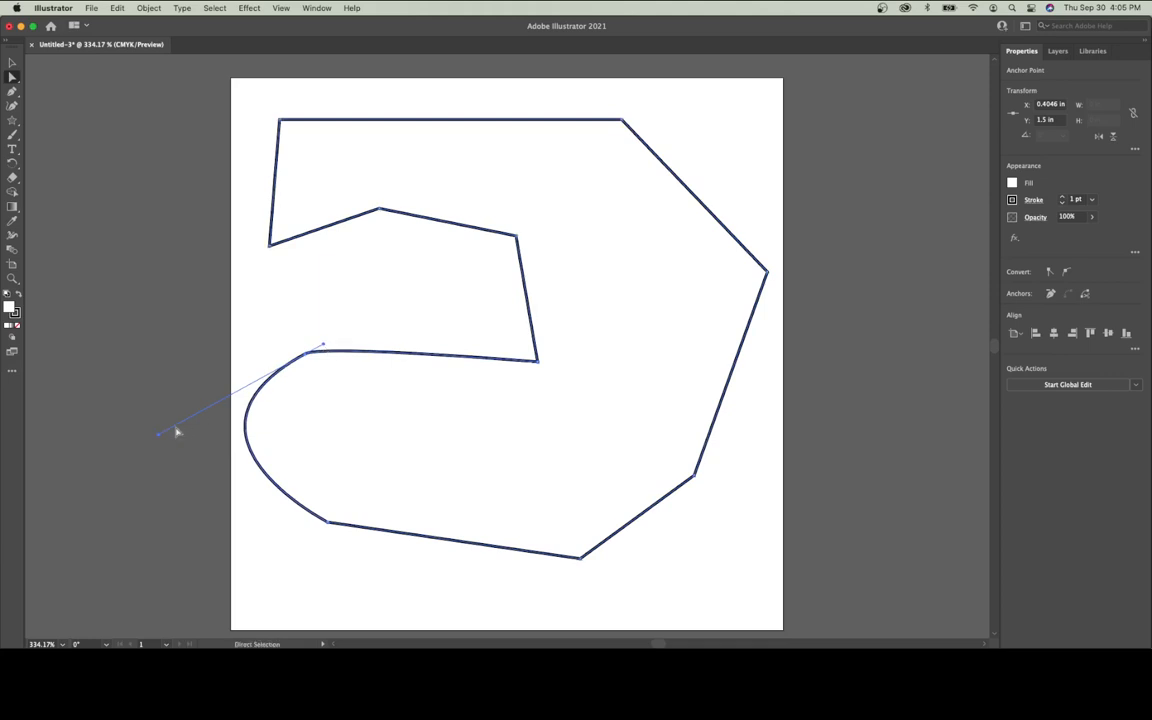
pyautogui.moveTo(158, 434); pyautogui.dragTo(275, 388)
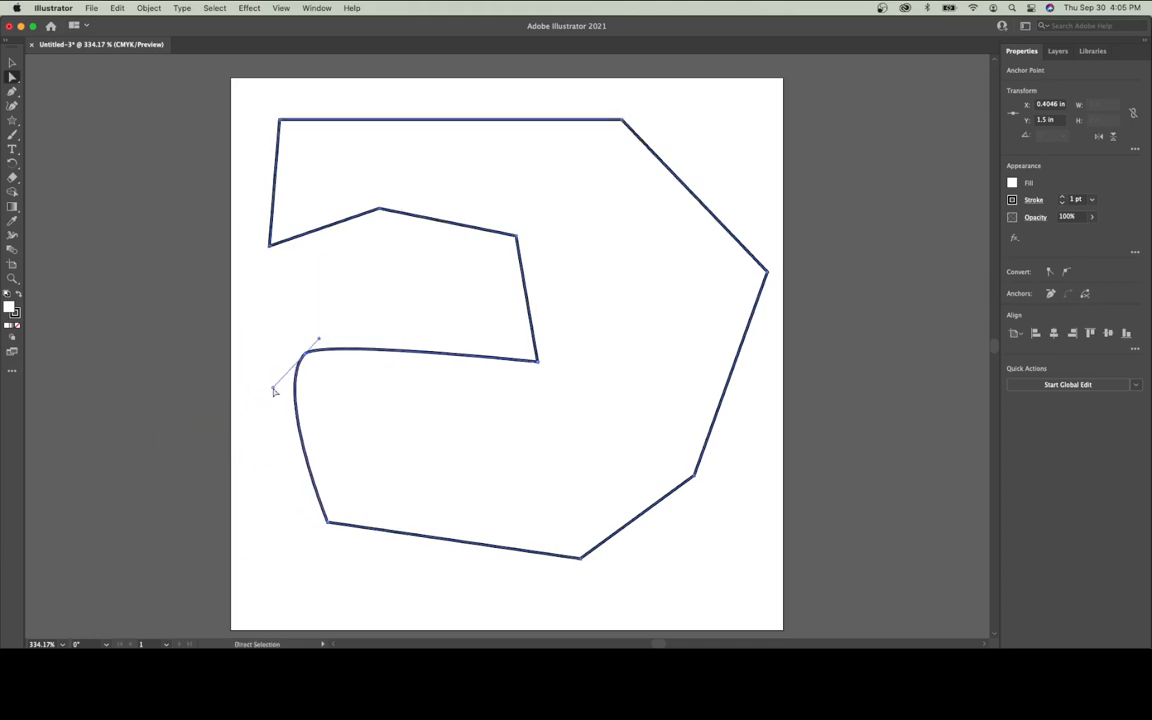
# Step: Delete the curved anchor and the rest of the pen-drawn path
pyautogui.click(12, 62)
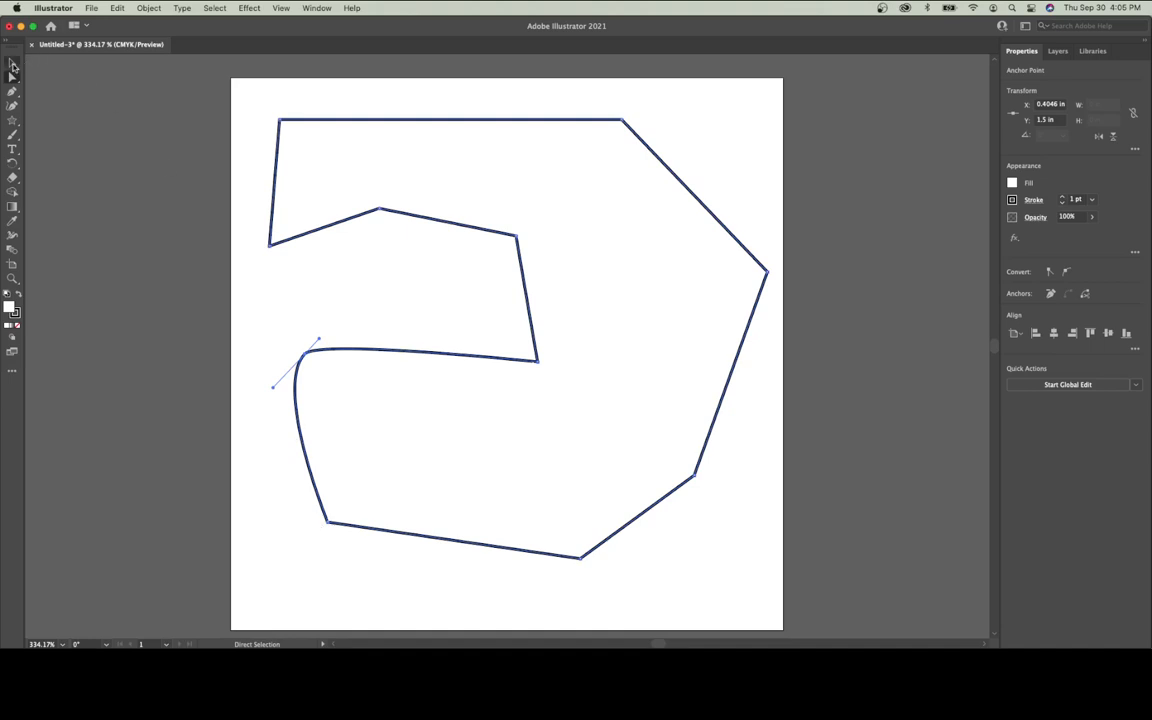
pyautogui.press('Delete')
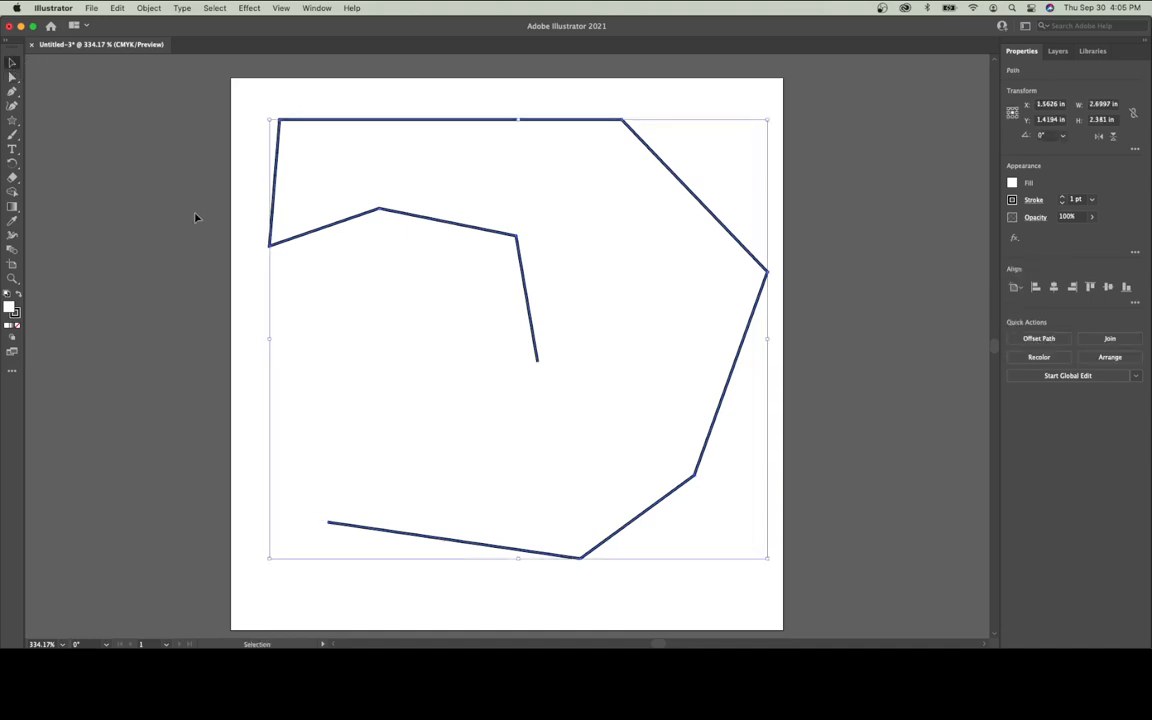
pyautogui.press('Delete')
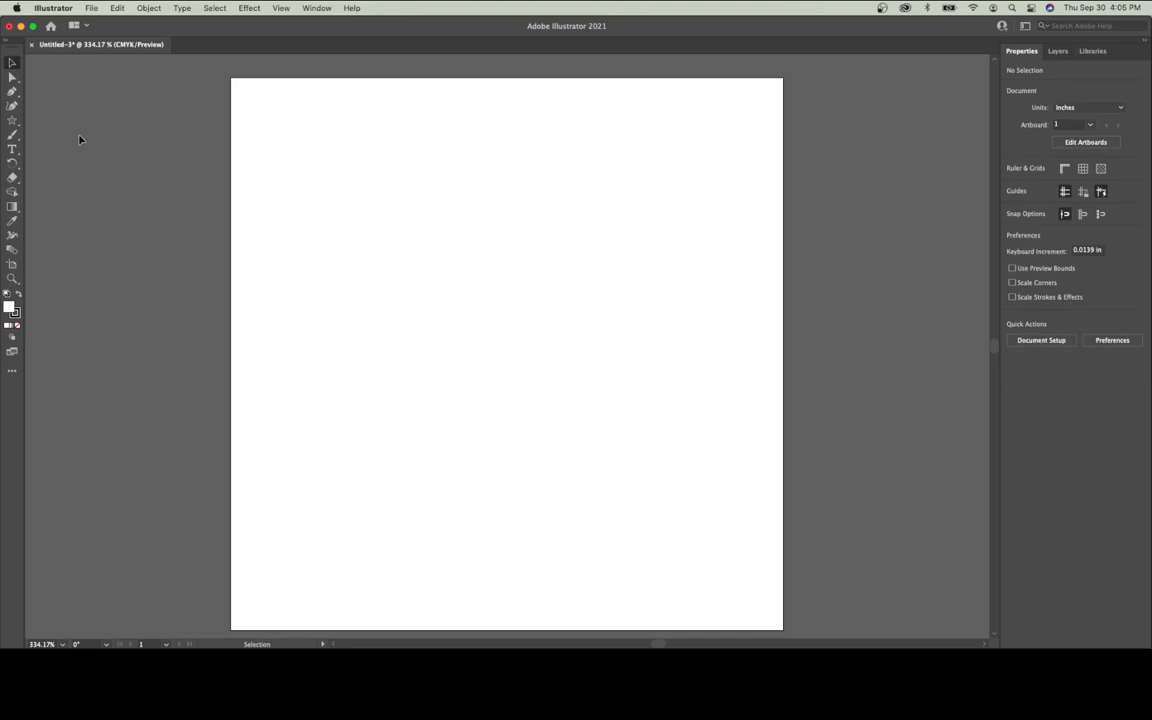
# Step: Draw a new five-pointed star about 2.18 in wide over the artboard's upper-left corner and set its rotation to 270°
pyautogui.moveTo(9, 124); pyautogui.dragTo(58, 163)
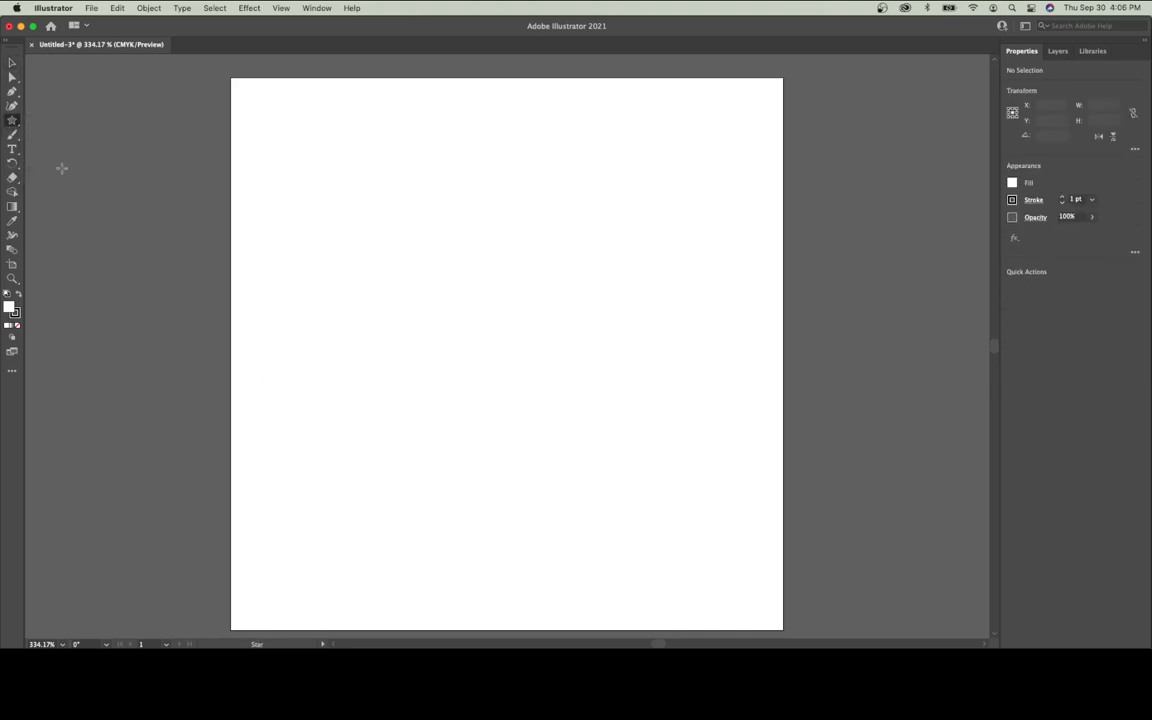
pyautogui.moveTo(316, 152); pyautogui.dragTo(447, 320)
pyautogui.click(1045, 136)
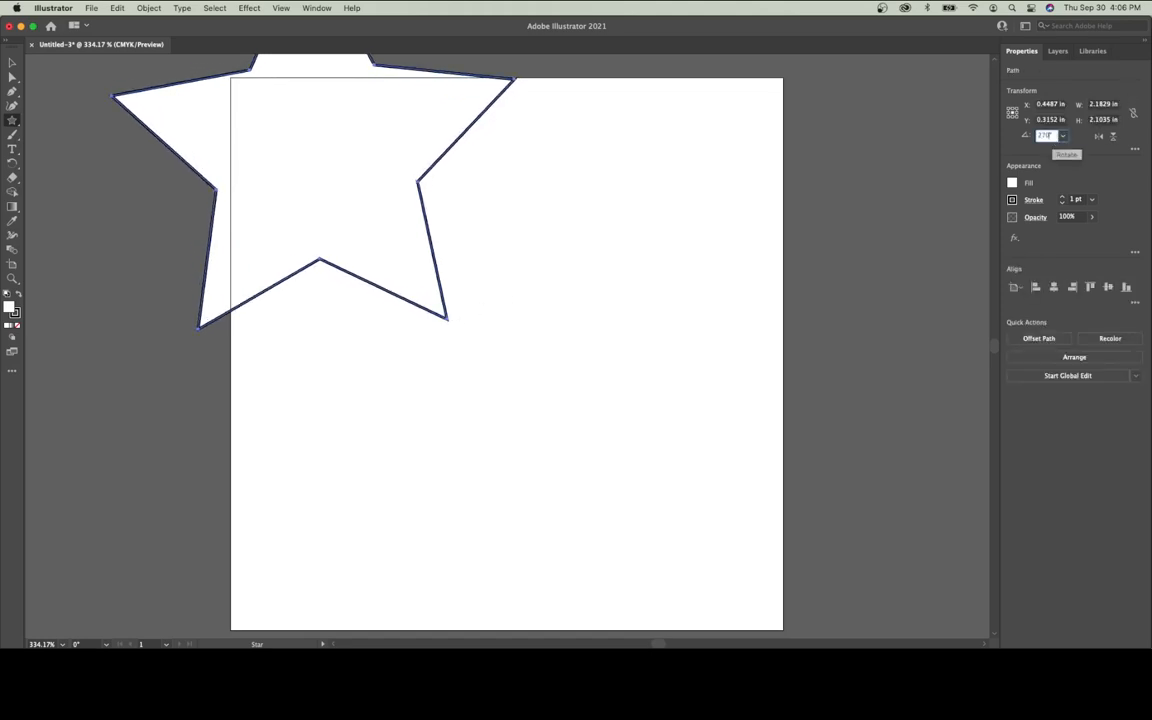
pyautogui.press('Return')
# Step: Resize the new star to 3 in wide and 3 in high
pyautogui.click(1099, 104)
pyautogui.write('3')
pyautogui.press('Return')
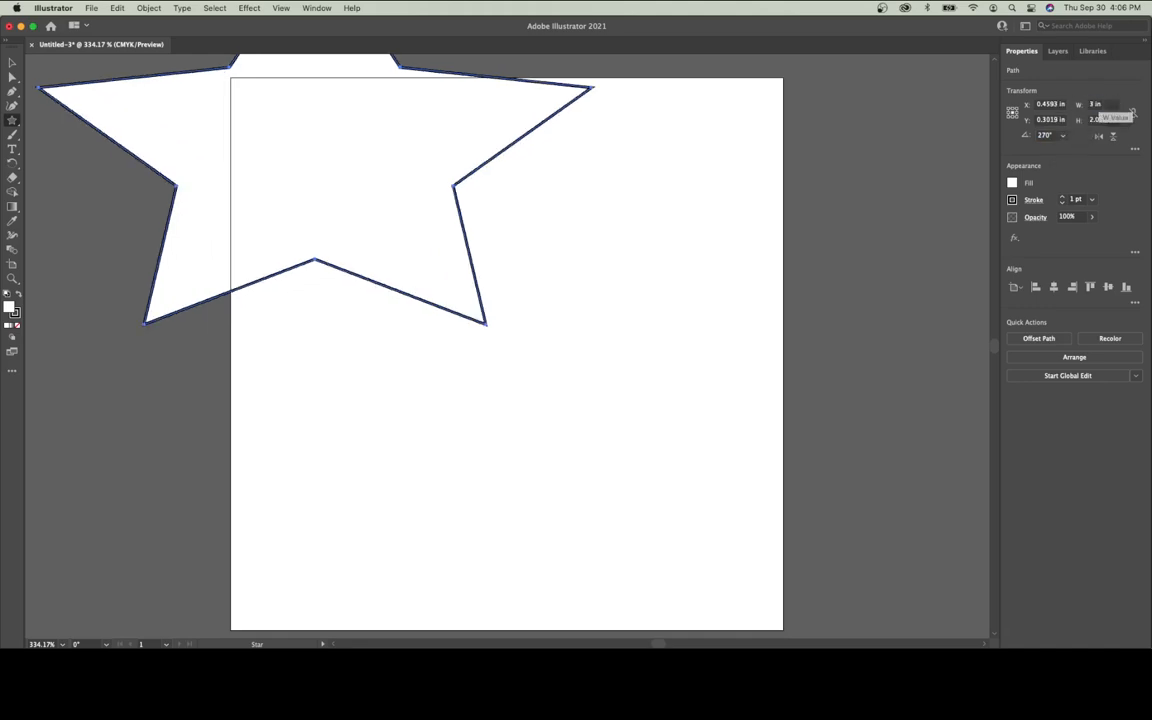
pyautogui.click(1101, 119)
pyautogui.write('3')
pyautogui.press('Return')
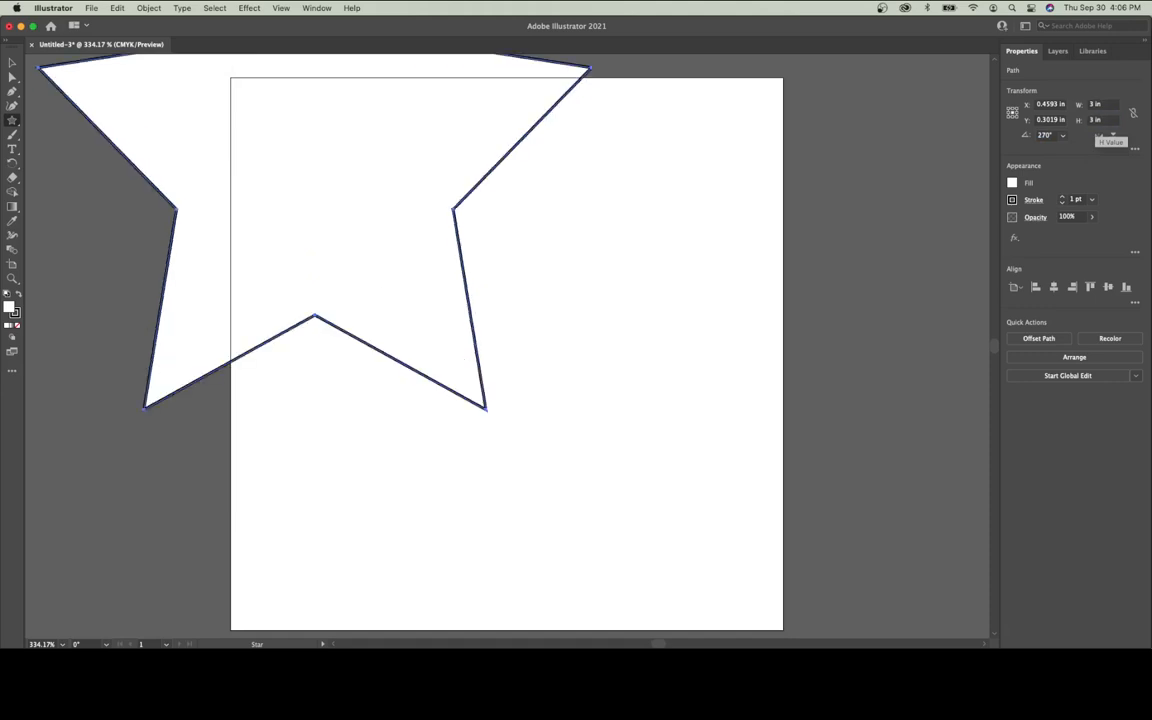
# Step: Align the 3 in star to the centre of the artboard both horizontally and vertically, and deselect it
pyautogui.click(1072, 287)
pyautogui.click(1108, 288)
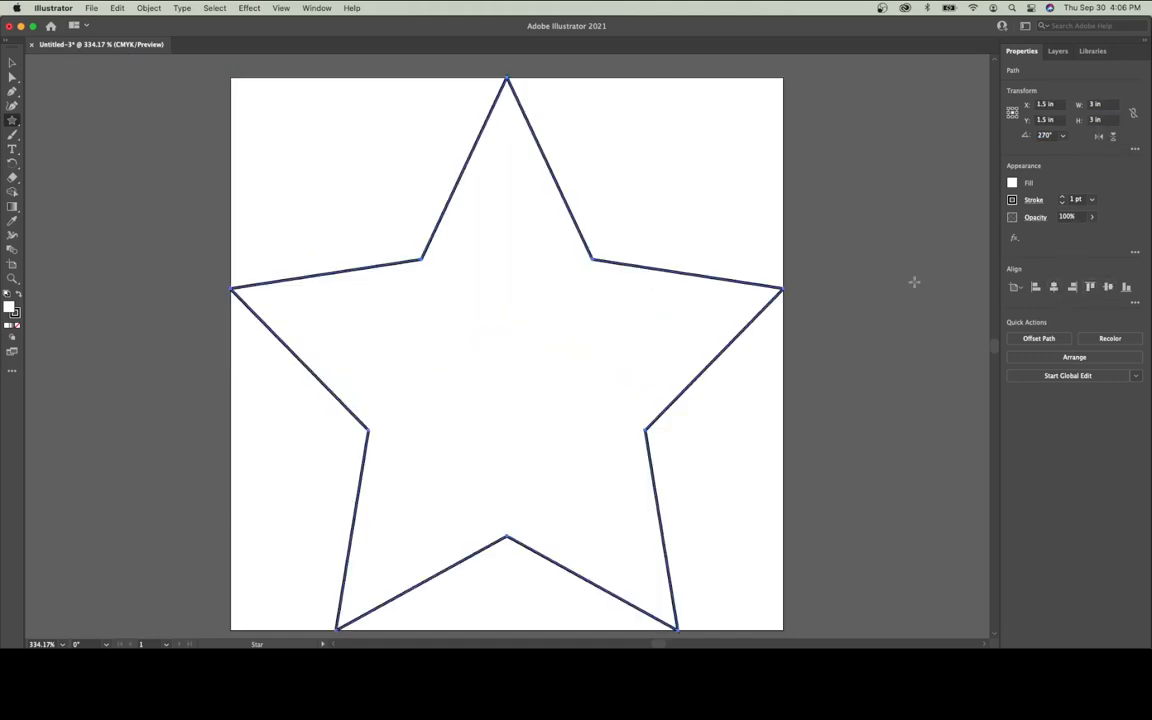
pyautogui.click(12, 62)
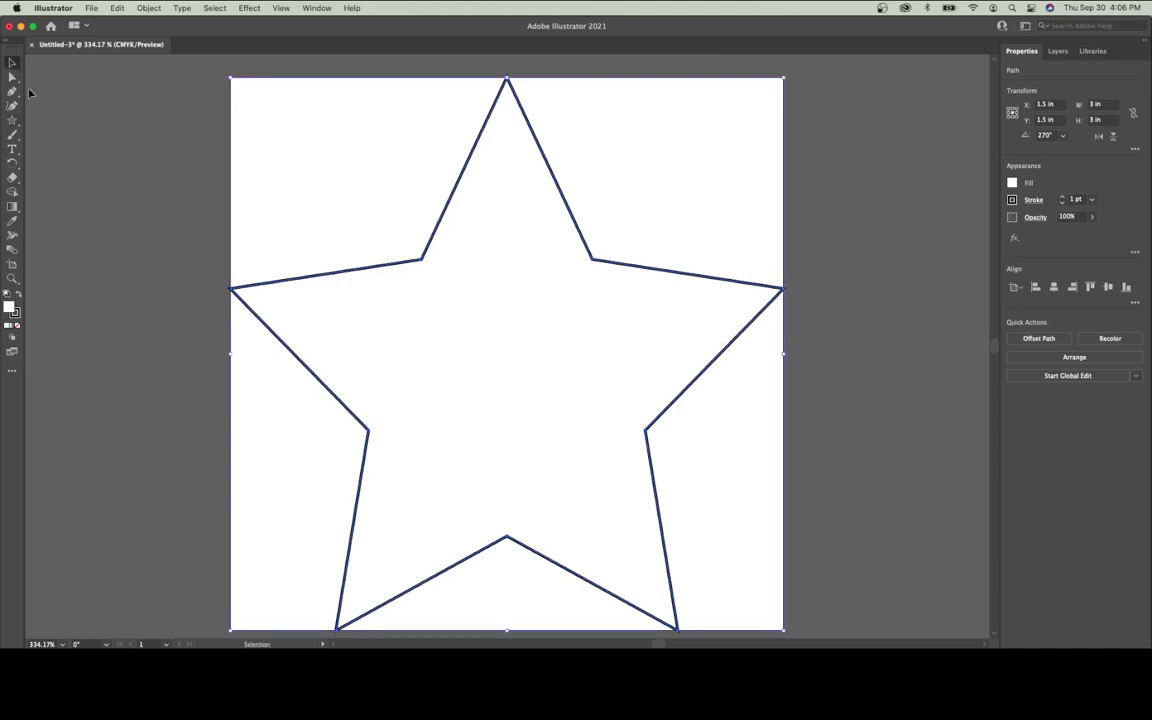
pyautogui.click(129, 215)
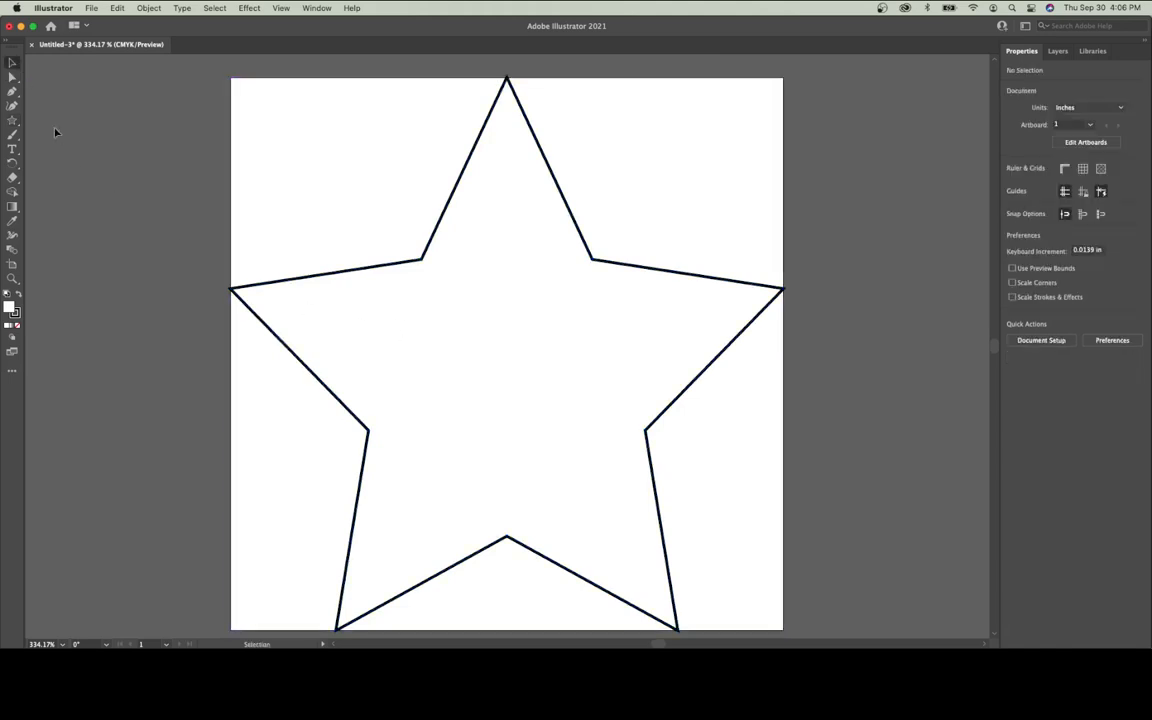
# Step: Create a circle 1 in wide and 1 in high over the star with the Ellipse tool
pyautogui.click(12, 121)
pyautogui.moveTo(12, 125); pyautogui.dragTo(63, 121)
pyautogui.click(468, 323)
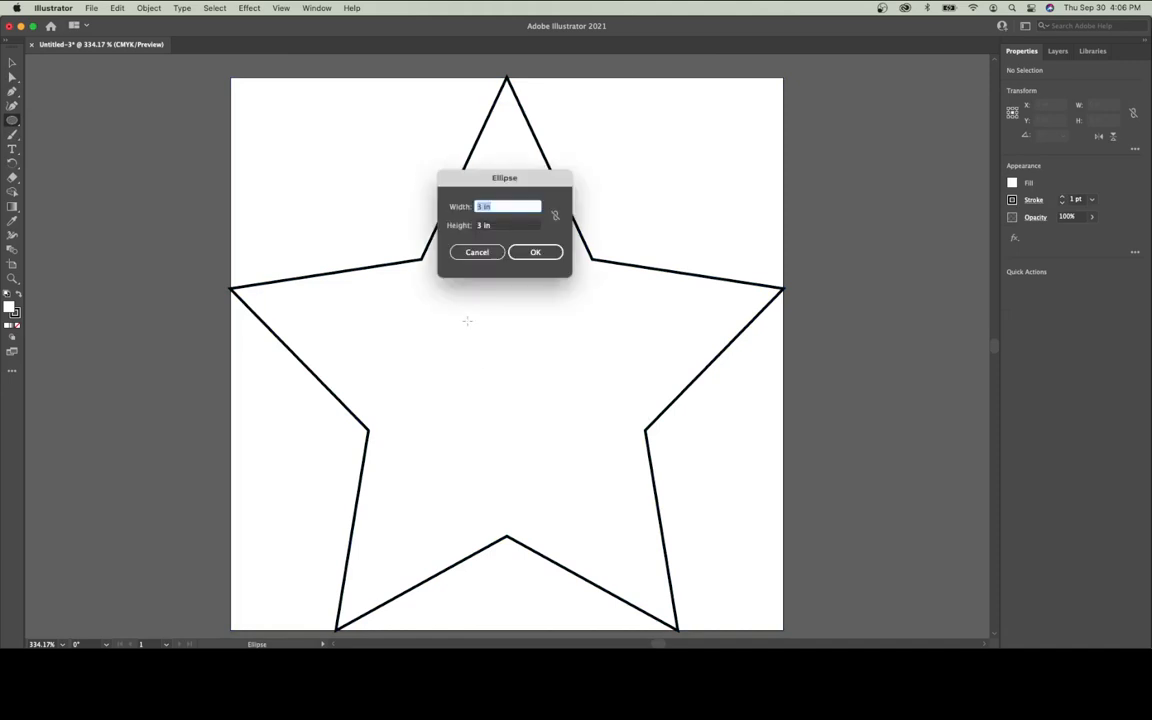
pyautogui.write('1')
pyautogui.press('Tab')
pyautogui.write('1')
pyautogui.press('Return')
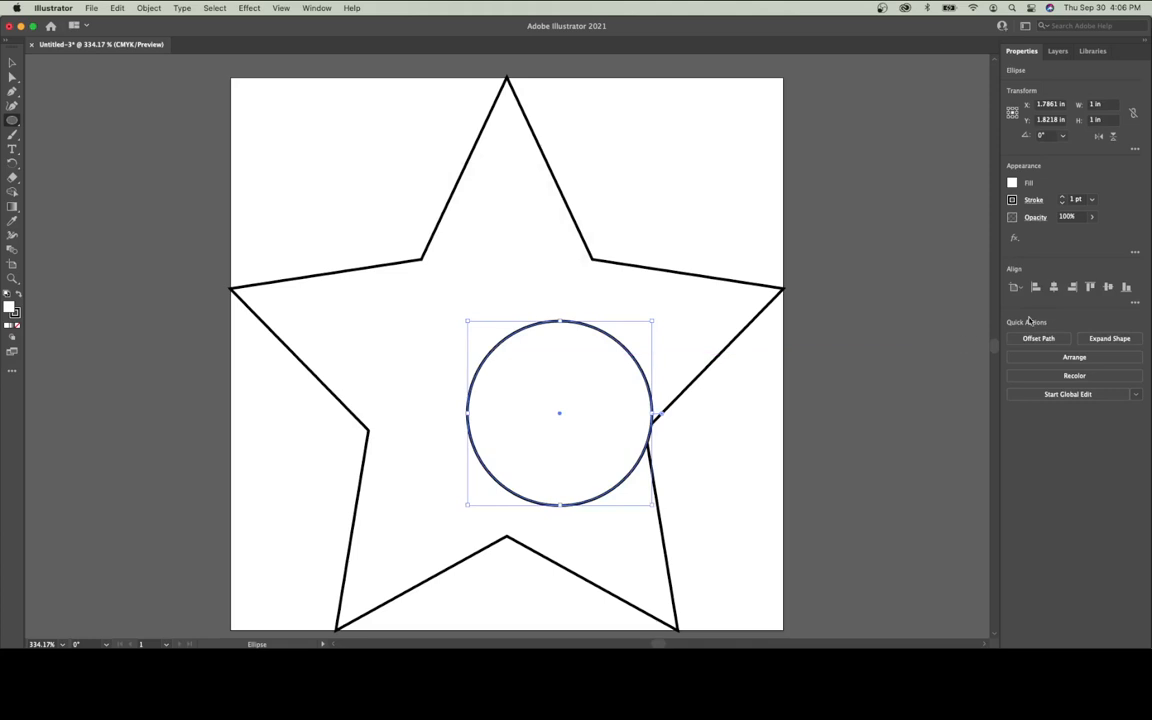
# Step: Centre the 1 in circle on the artboard horizontally and vertically, and deselect it
pyautogui.click(1035, 287)
pyautogui.click(1092, 288)
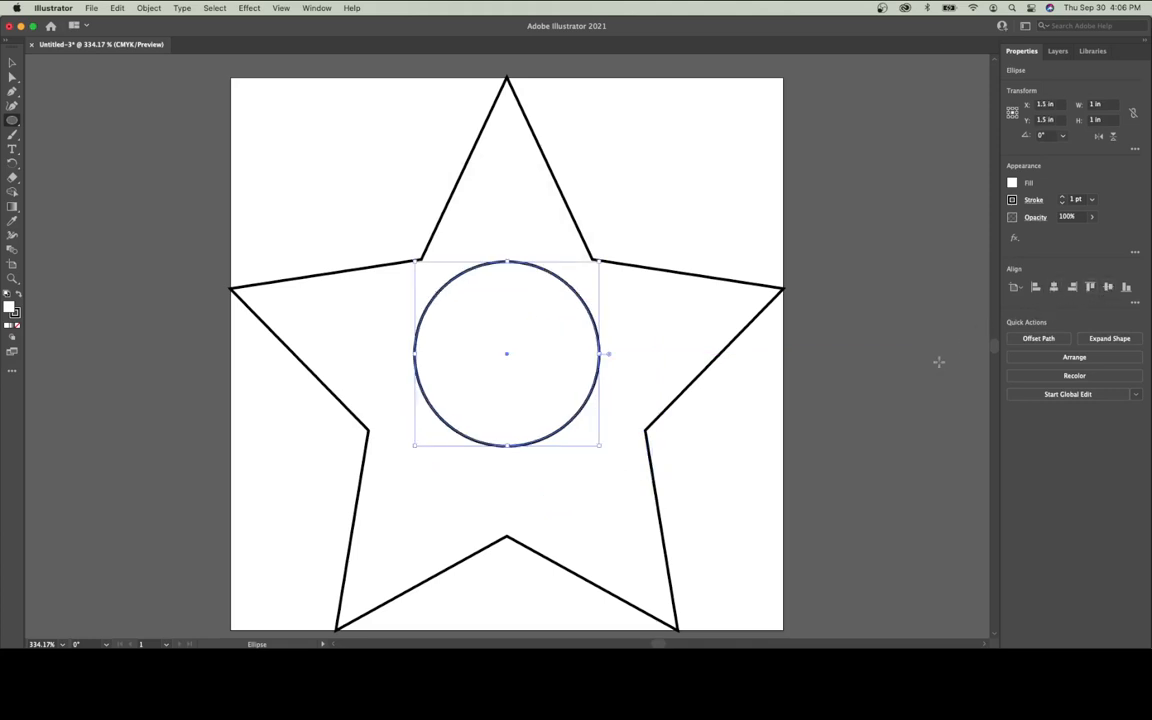
pyautogui.click(13, 63)
pyautogui.click(118, 211)
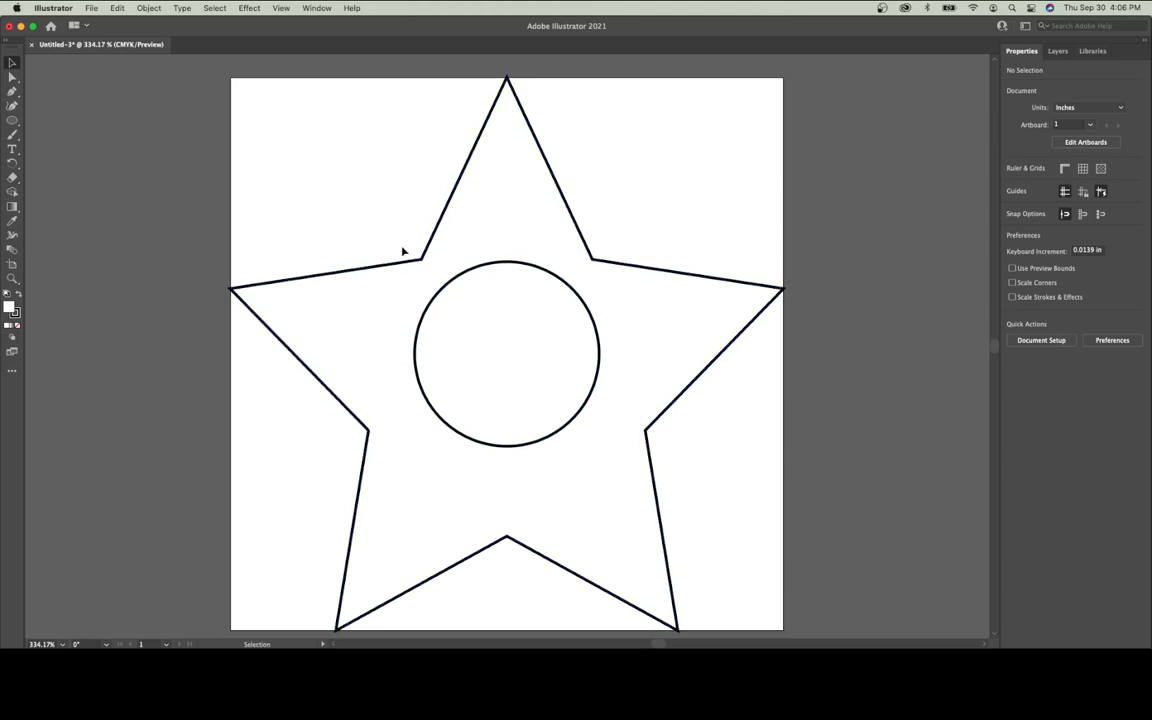
# Step: Fill the star with the red swatch
pyautogui.click(443, 219)
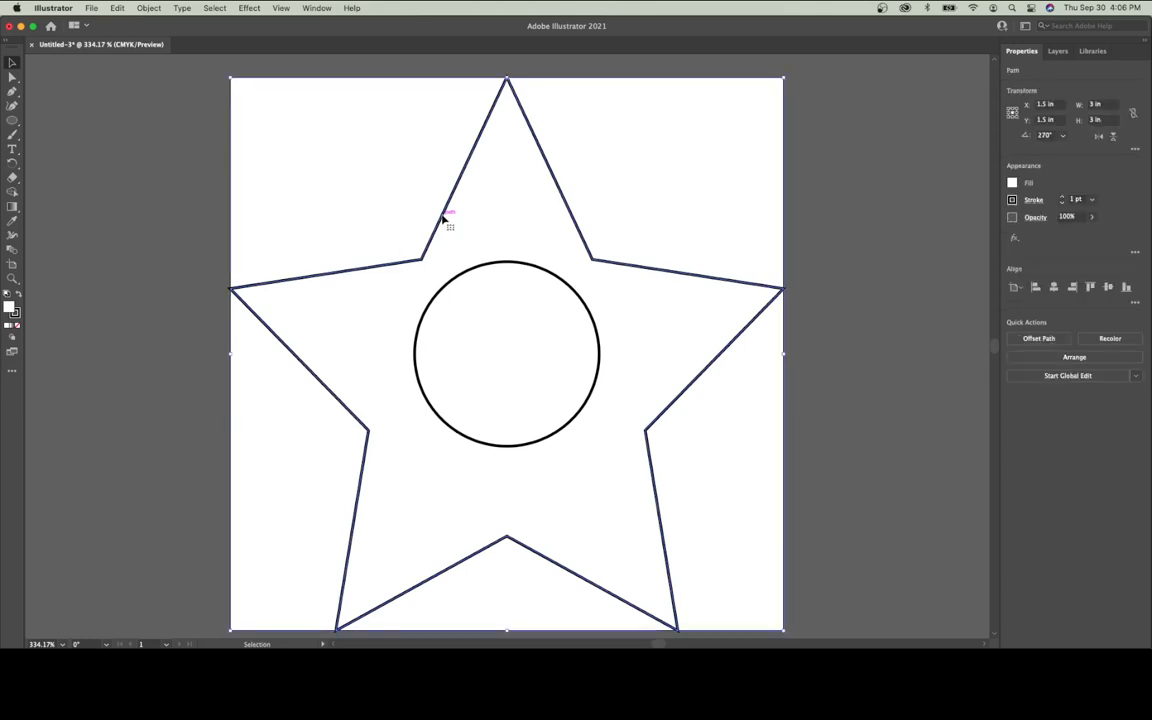
pyautogui.click(1013, 183)
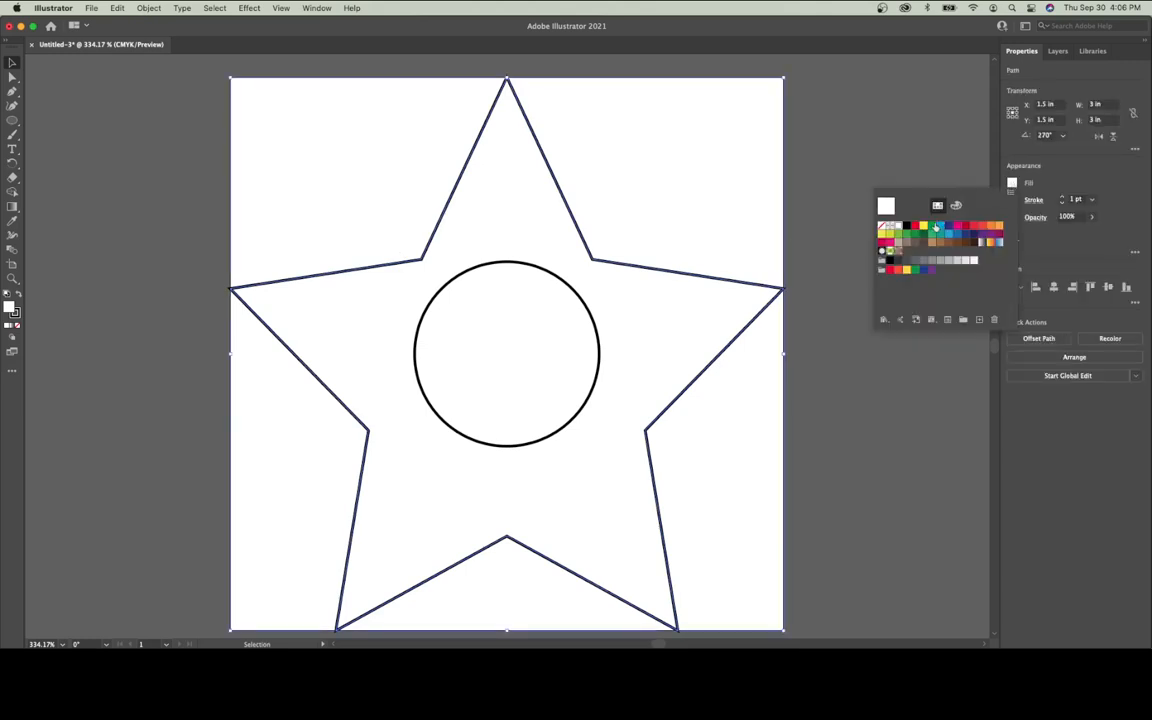
pyautogui.click(917, 228)
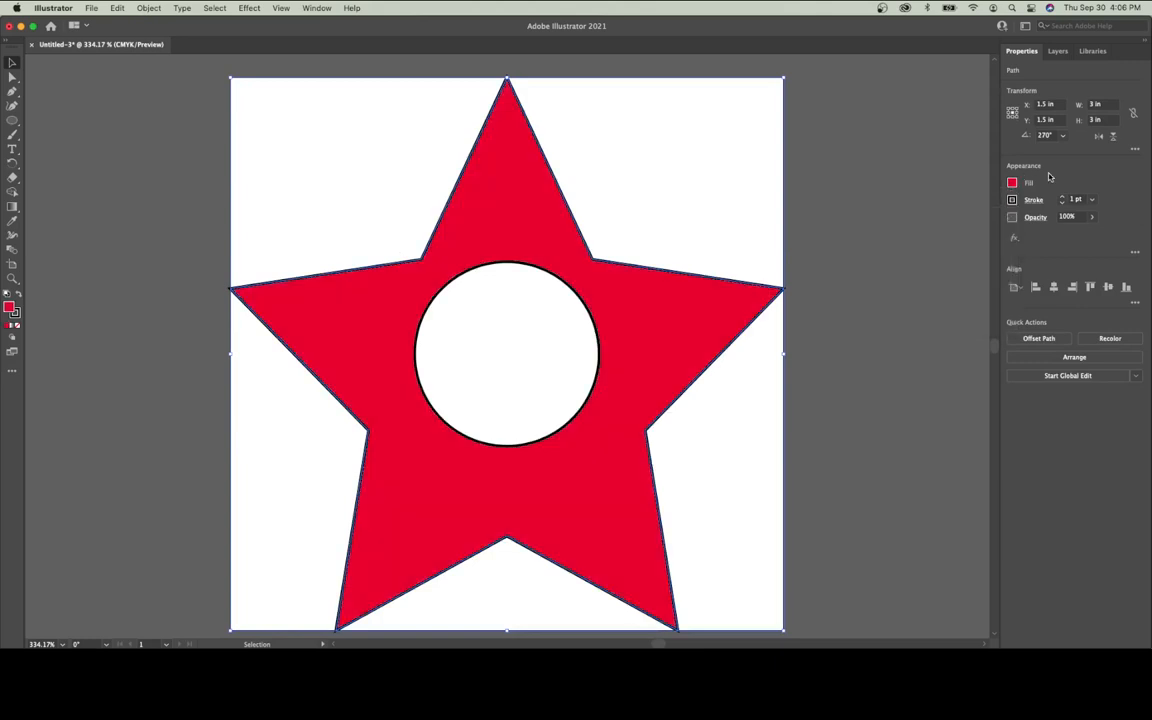
# Step: Fill the circle in the middle of the star with the dark blue swatch
pyautogui.click(512, 268)
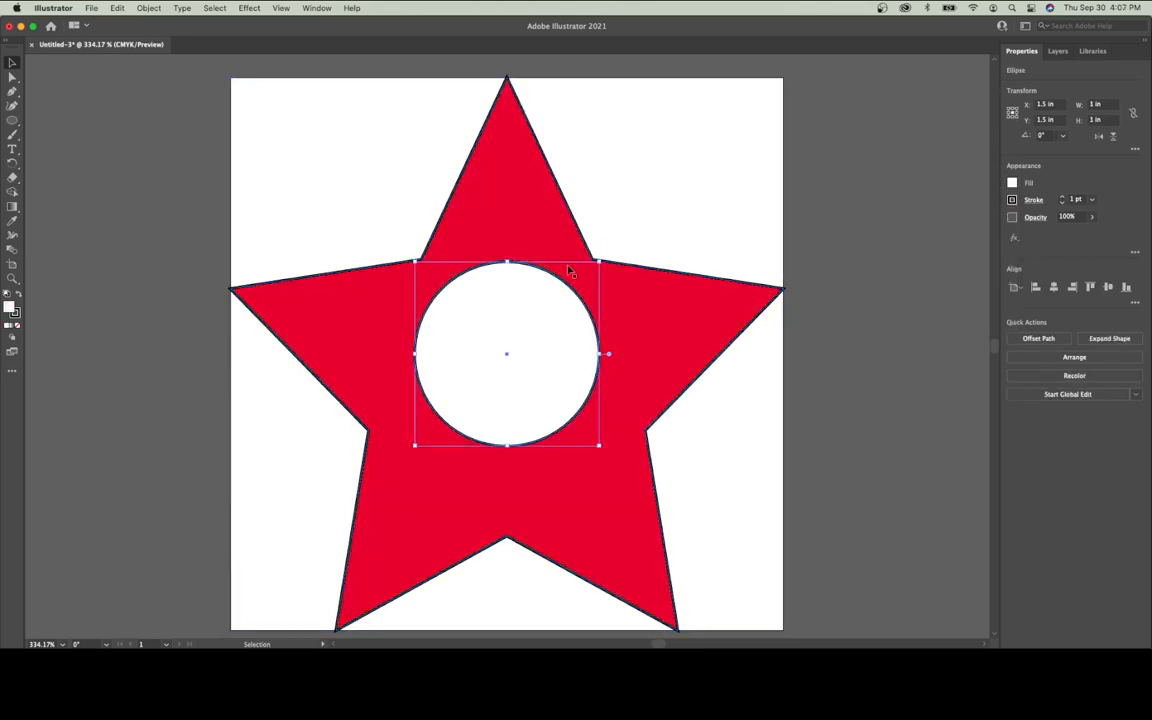
pyautogui.click(1012, 183)
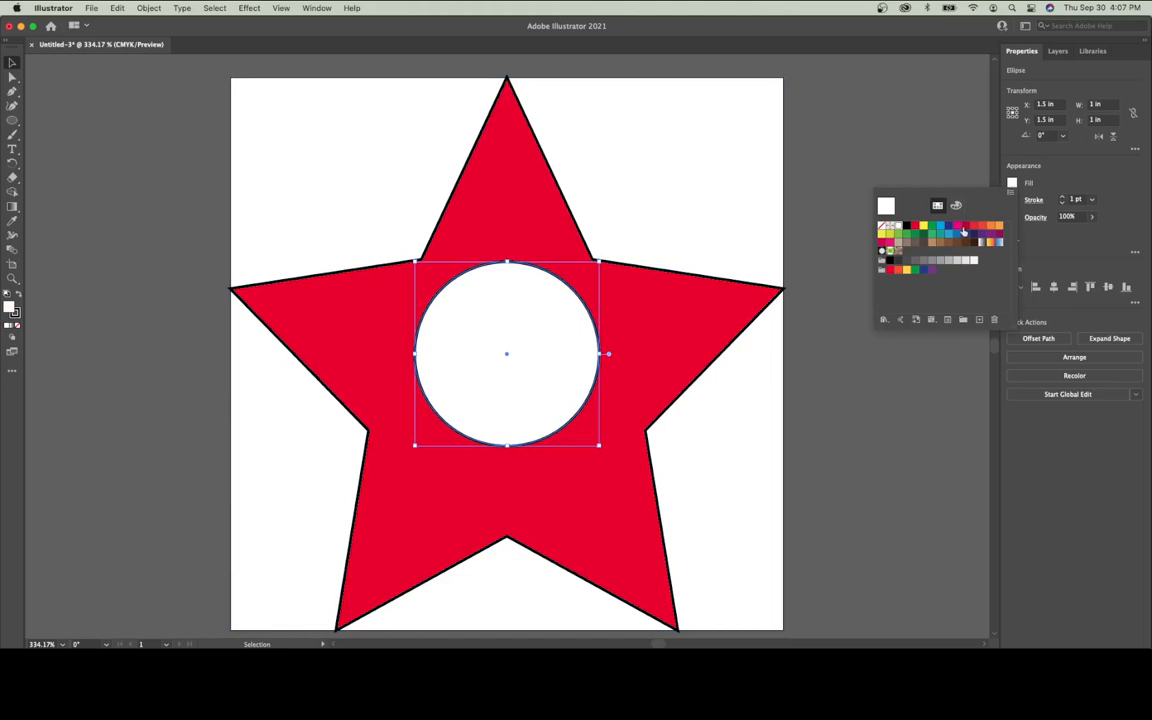
pyautogui.click(946, 228)
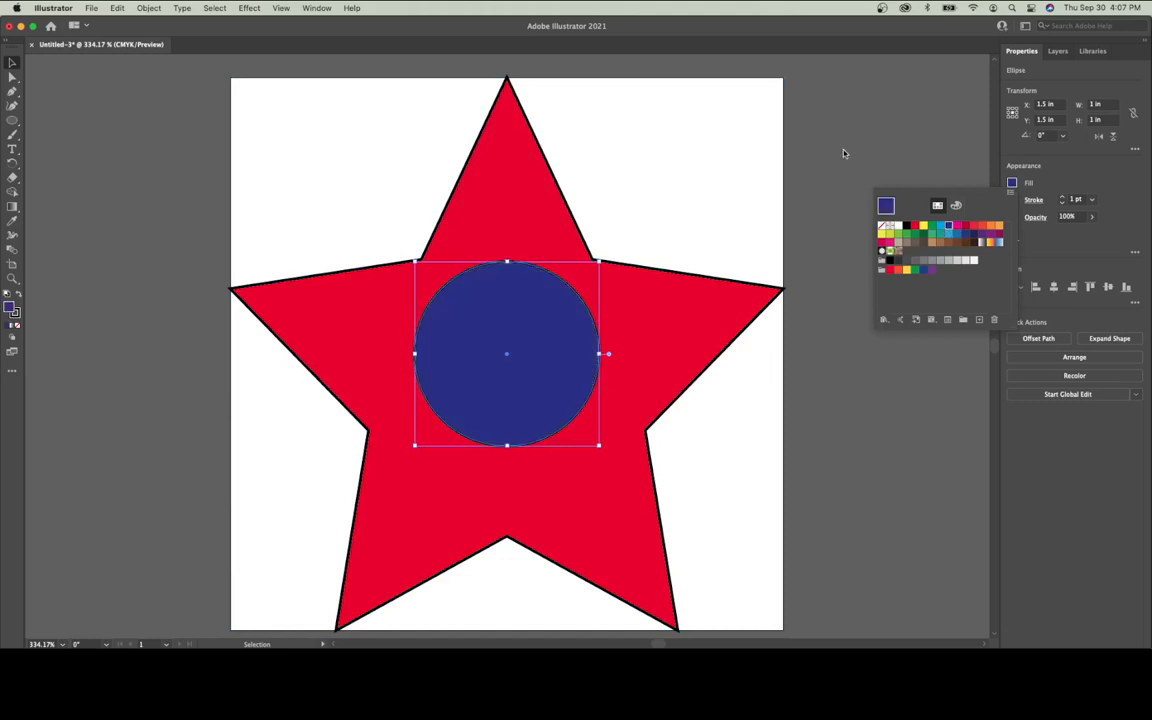
pyautogui.click(843, 153)
pyautogui.click(856, 170)
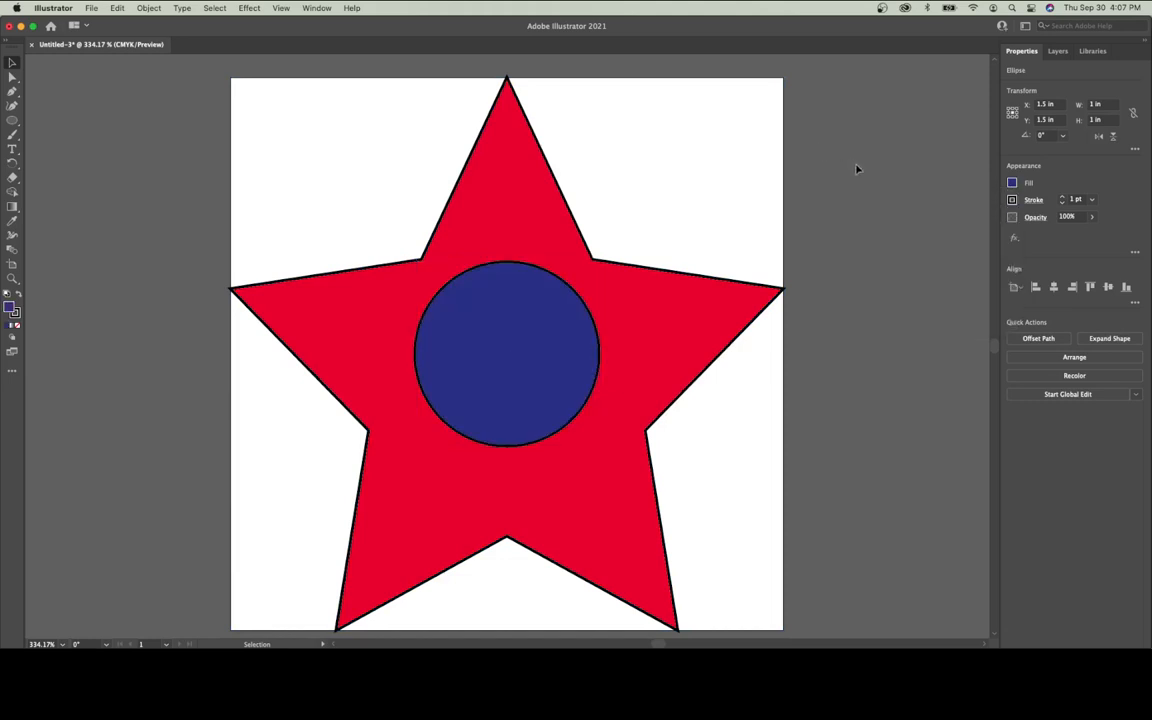
# Step: Nudge the blue circle straight down by about 0.18 in within the star, and deselect it
pyautogui.click(518, 331)
pyautogui.press('Down')
pyautogui.press('Down')
pyautogui.press('Down')
pyautogui.press('Down')
pyautogui.press('Down')
pyautogui.press('Down')
pyautogui.press('Down')
pyautogui.press('Down')
pyautogui.press('Down')
pyautogui.press('Down')
pyautogui.press('Down')
pyautogui.press('Down')
pyautogui.press('Down')
pyautogui.press('Down')
pyautogui.press('Down')
pyautogui.press('Down')
pyautogui.press('Down')
pyautogui.press('Down')
pyautogui.press('Down')
pyautogui.press('Down')
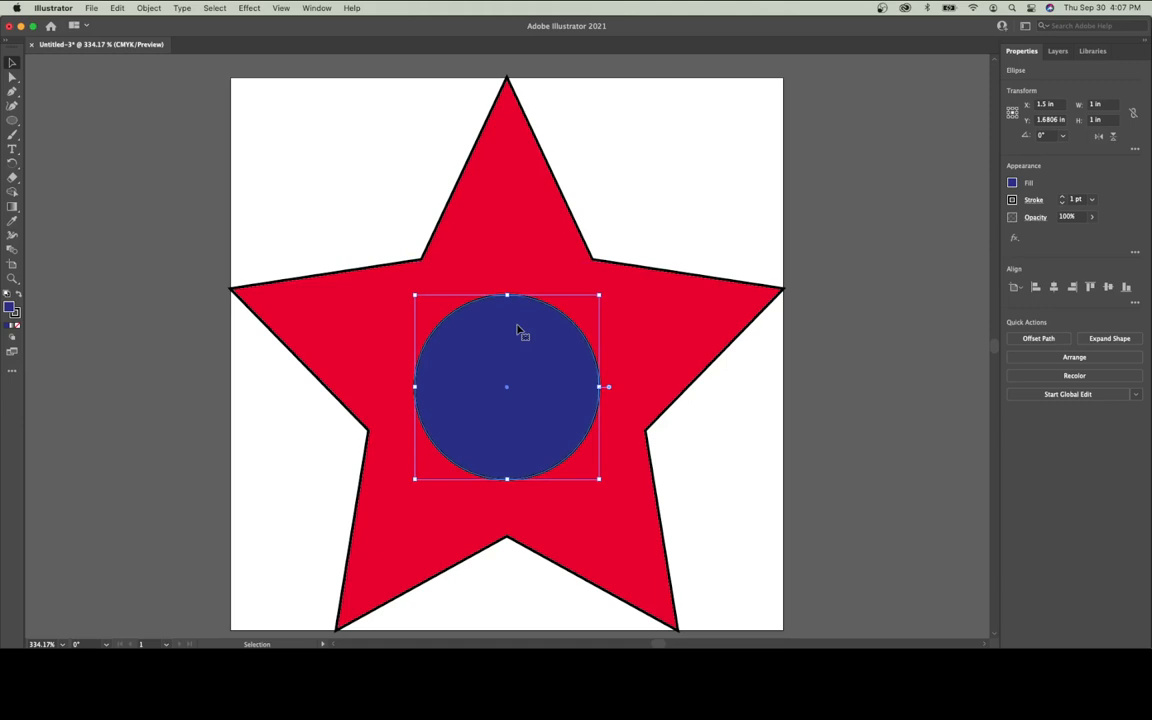
pyautogui.click(838, 236)
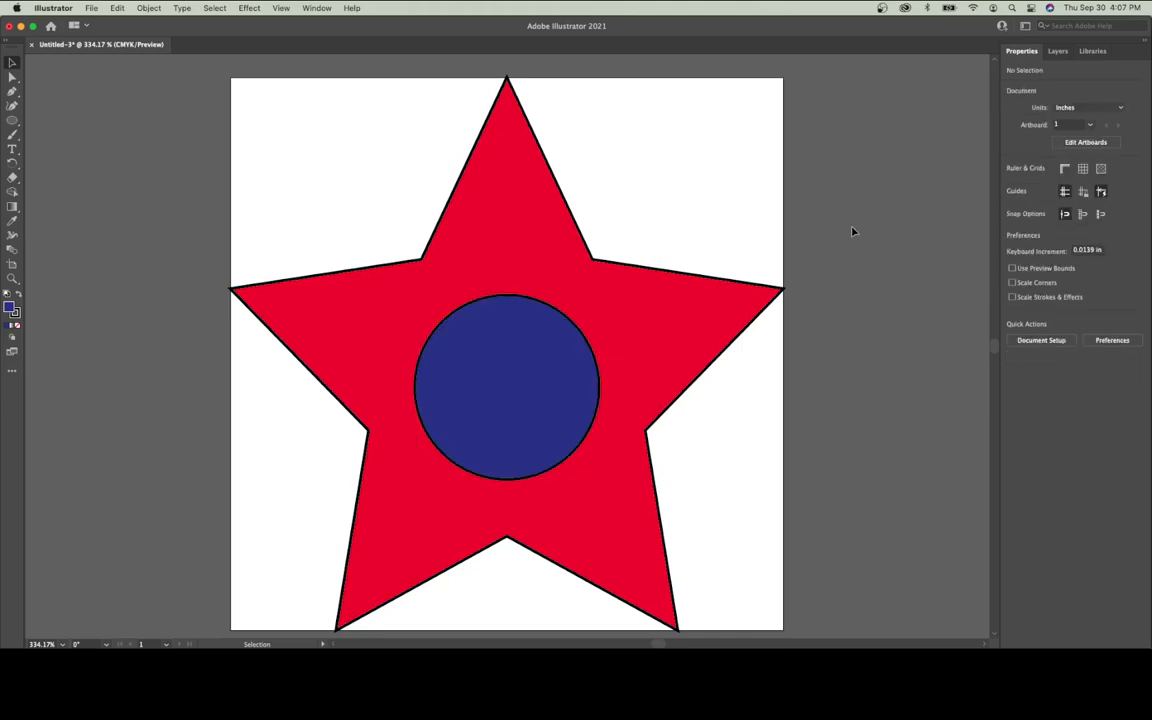
# Step: Show the Pathfinder controls and place them in the empty area beside the artboard's upper-right corner
pyautogui.click(318, 8)
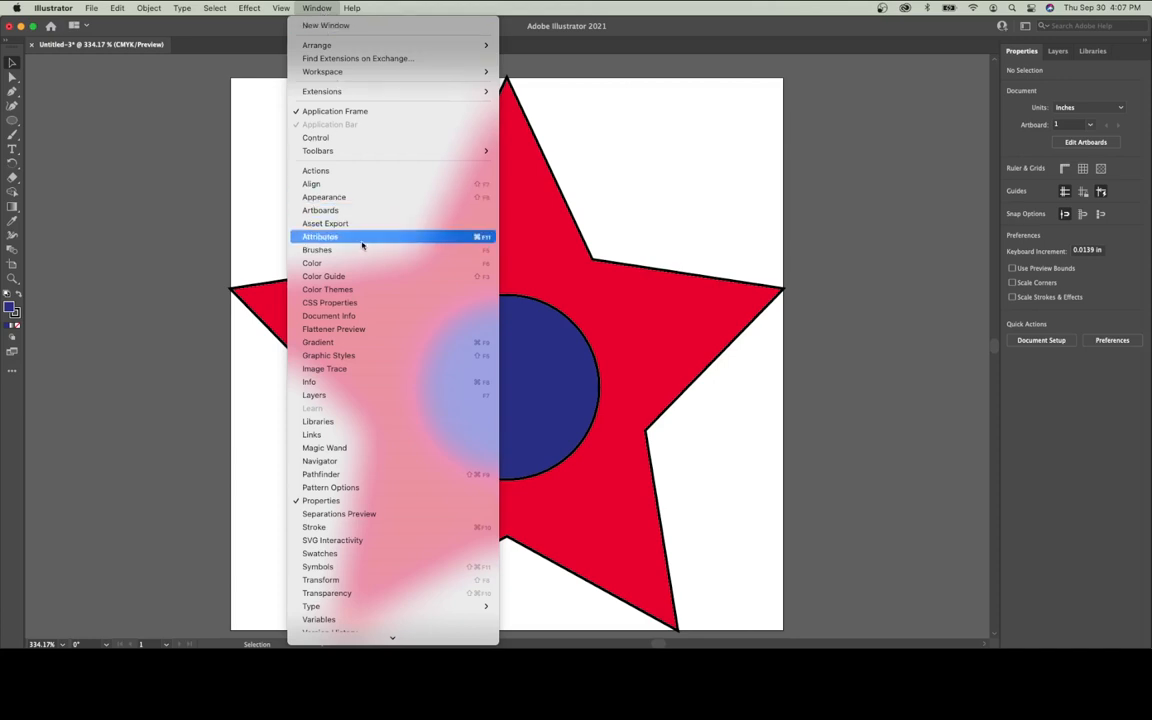
pyautogui.click(324, 477)
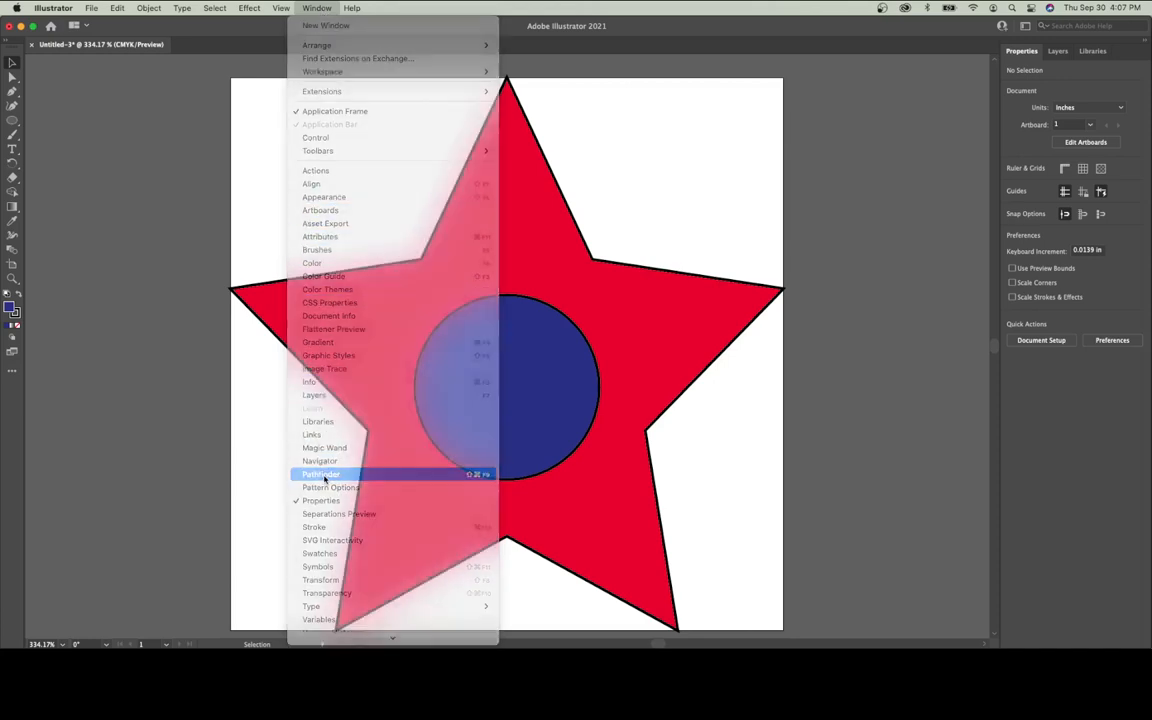
pyautogui.moveTo(116, 92); pyautogui.dragTo(866, 95)
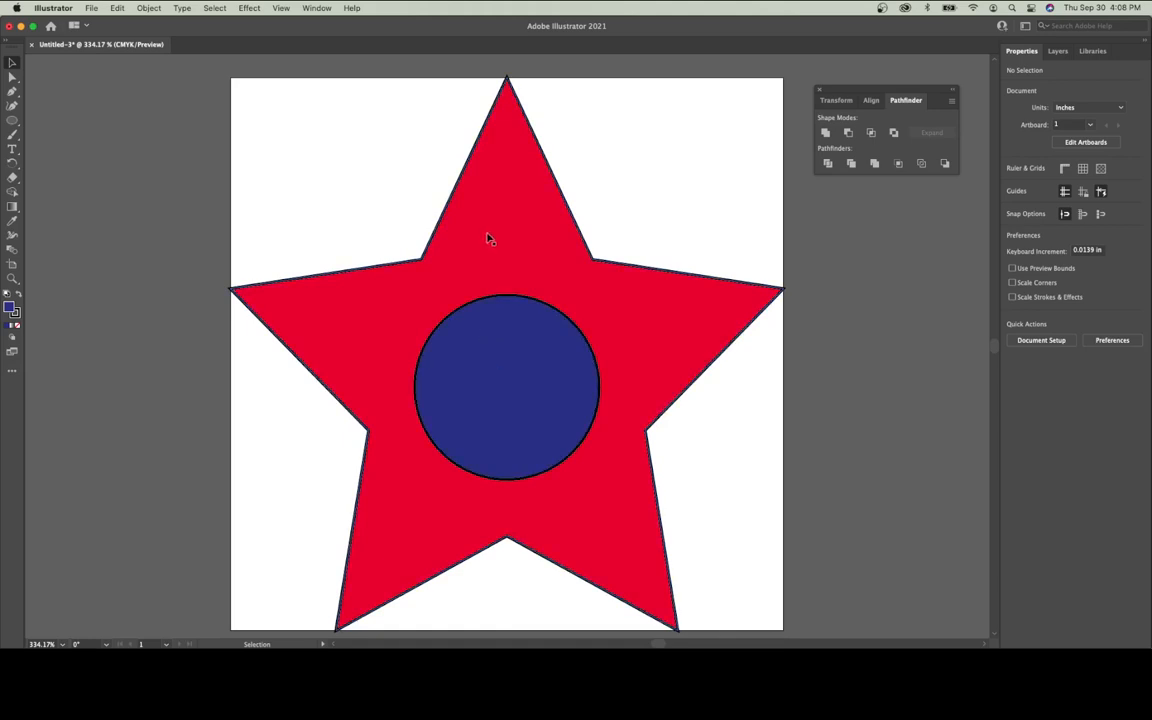
# Step: Cut the blue circle out of the red star with the Minus Front shape mode, and deselect the result
pyautogui.click(489, 364)
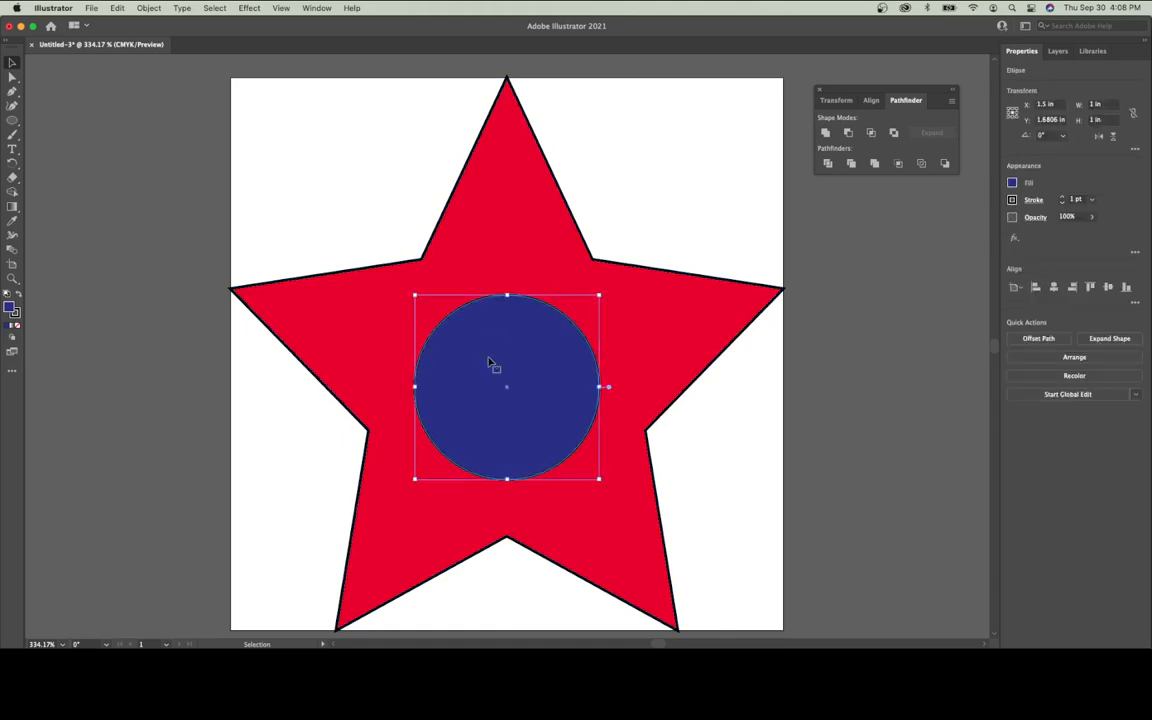
pyautogui.keyDown('shift'); pyautogui.click(506, 240); pyautogui.keyUp('shift')
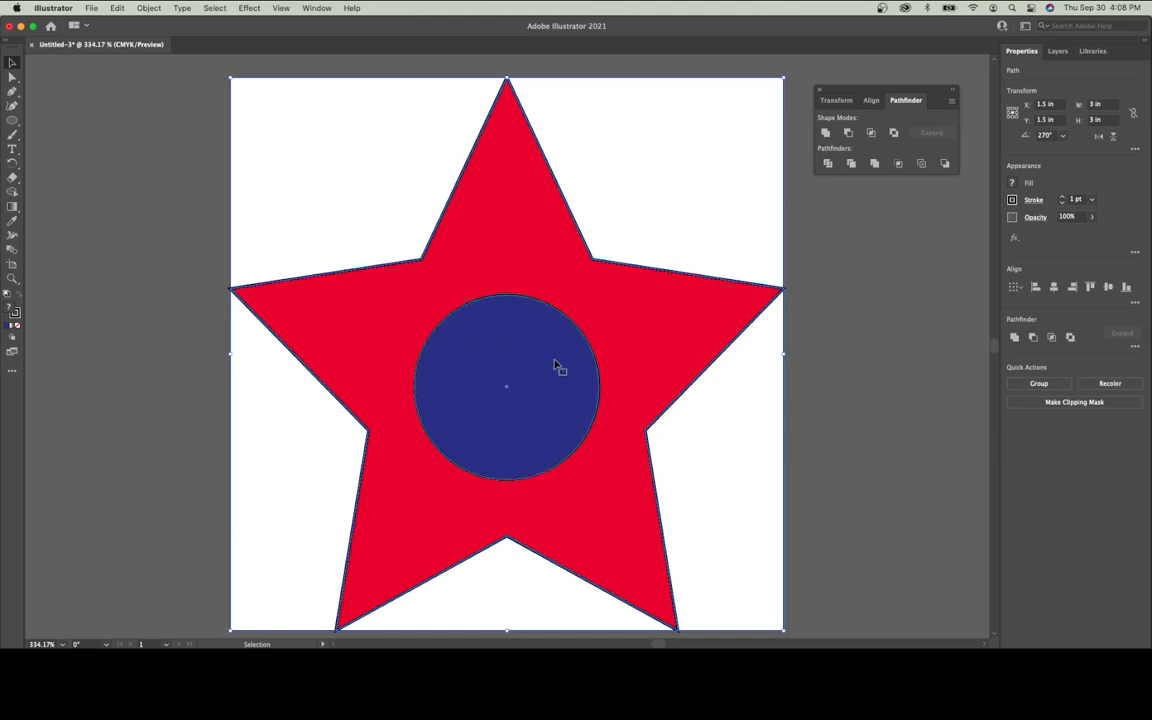
pyautogui.click(847, 133)
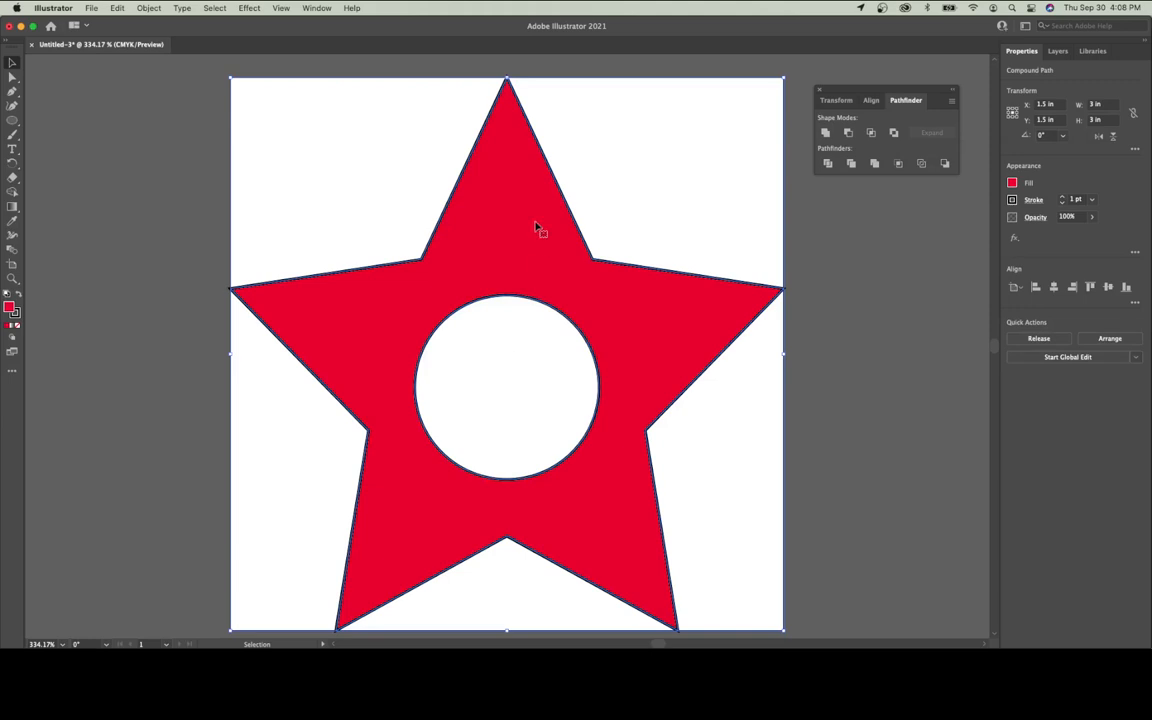
pyautogui.click(127, 177)
# Step: Draw a rectangle overlapping the star's upper-left side and set its width and height to 1 in
pyautogui.click(11, 121)
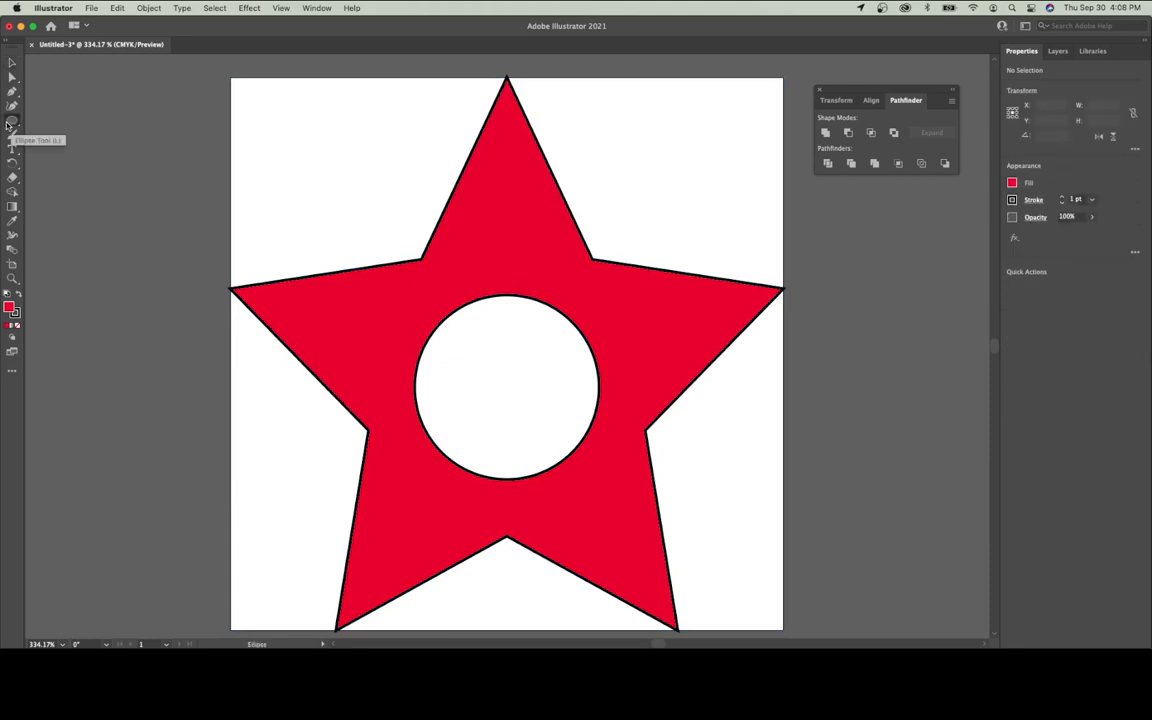
pyautogui.moveTo(11, 121); pyautogui.dragTo(45, 109)
pyautogui.moveTo(280, 121); pyautogui.dragTo(419, 245)
pyautogui.click(1103, 105)
pyautogui.write('1')
pyautogui.click(1101, 119)
pyautogui.write('1')
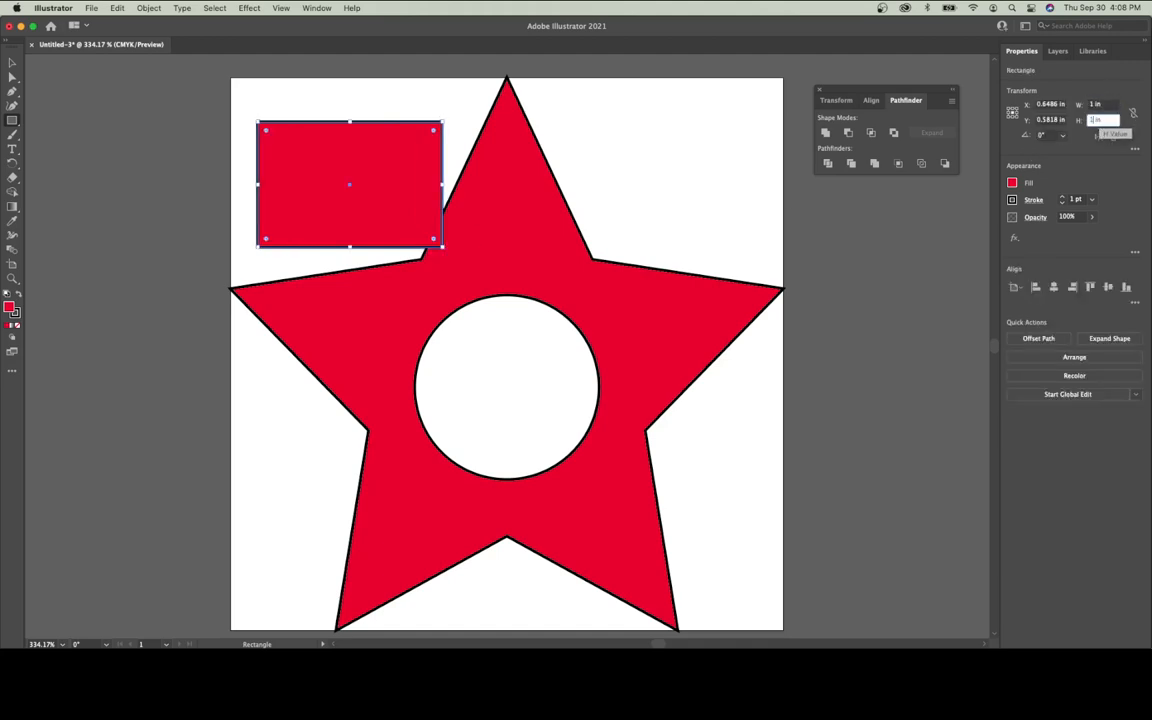
pyautogui.press('Return')
# Step: Shift the 1 in square slightly to the right and rotate it clockwise to about 349°
pyautogui.click(12, 64)
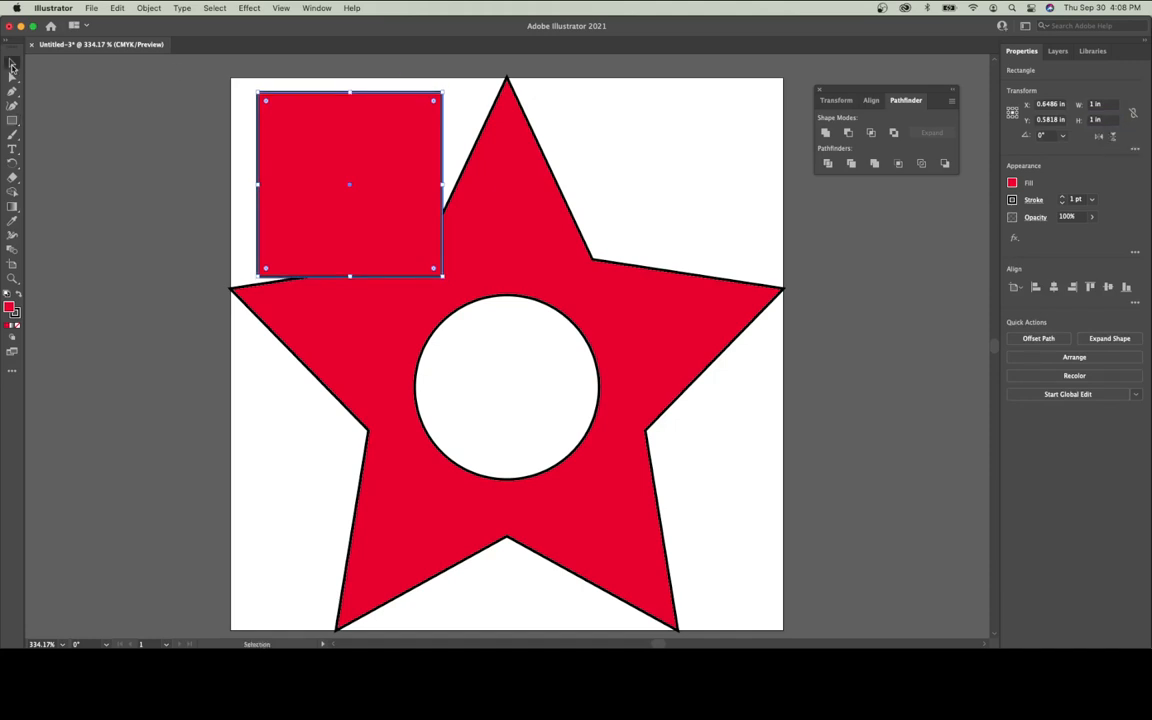
pyautogui.press('super+shift+a')
pyautogui.moveTo(386, 207); pyautogui.dragTo(394, 206)
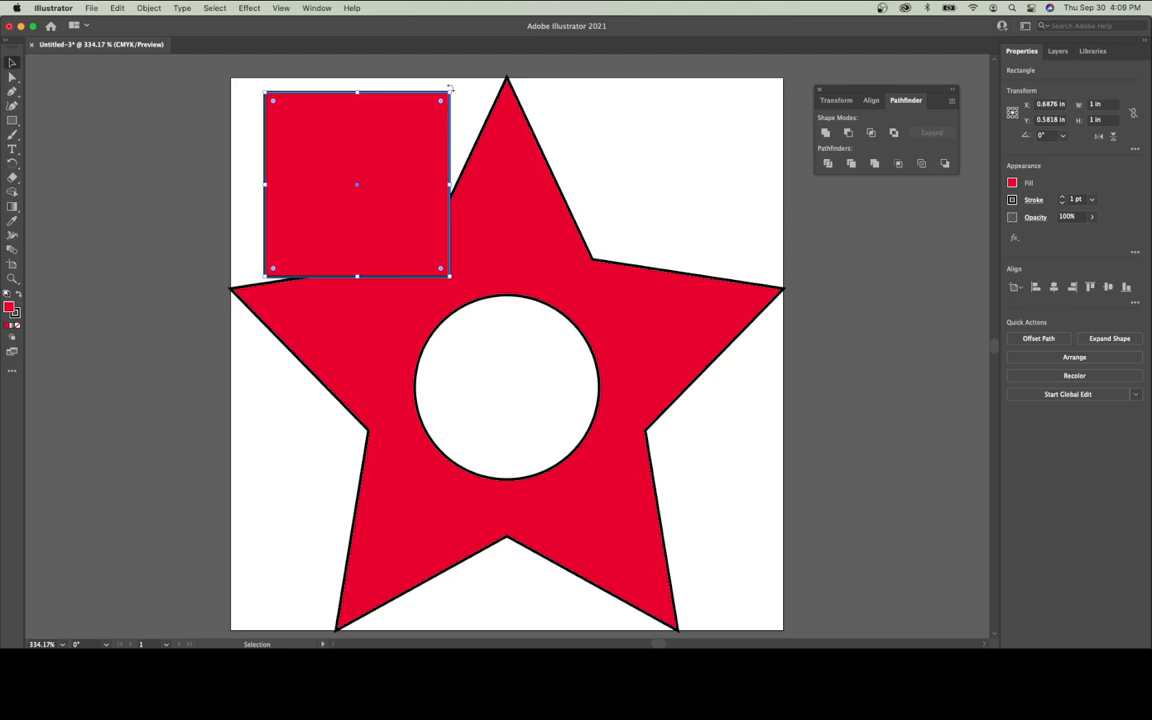
pyautogui.moveTo(463, 97); pyautogui.dragTo(468, 115)
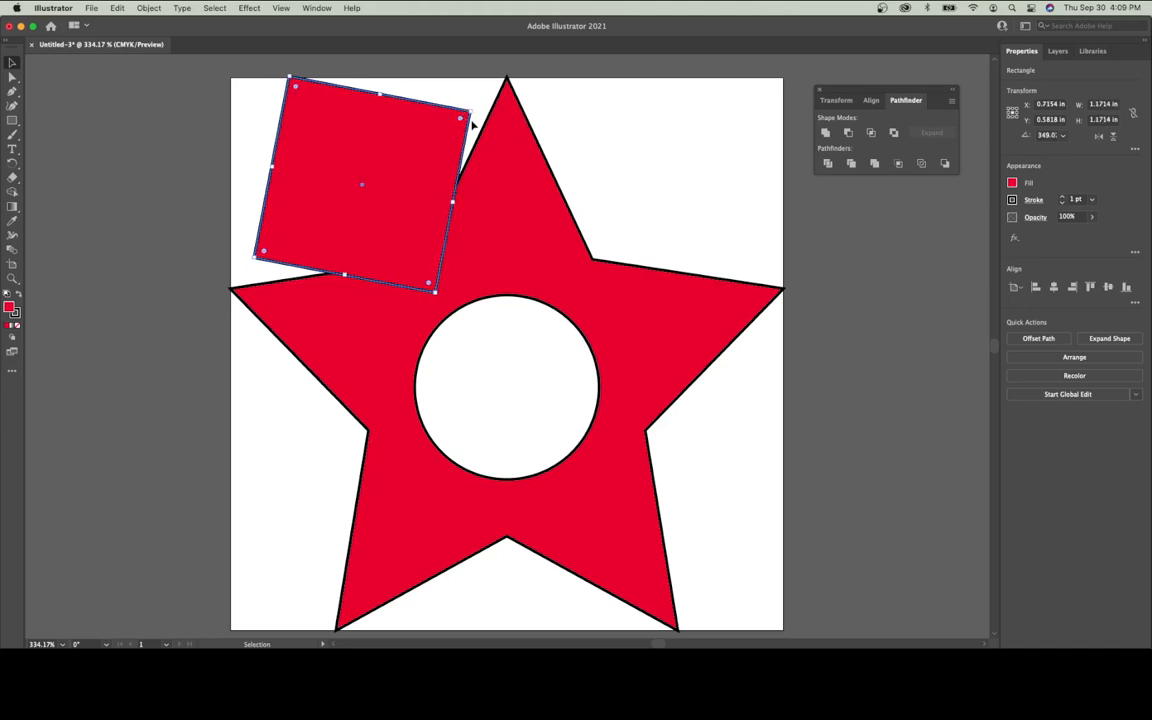
# Step: Merge the rotated square and the star into a single shape with the Unite shape mode
pyautogui.keyDown('shift'); pyautogui.click(503, 245); pyautogui.keyUp('shift')
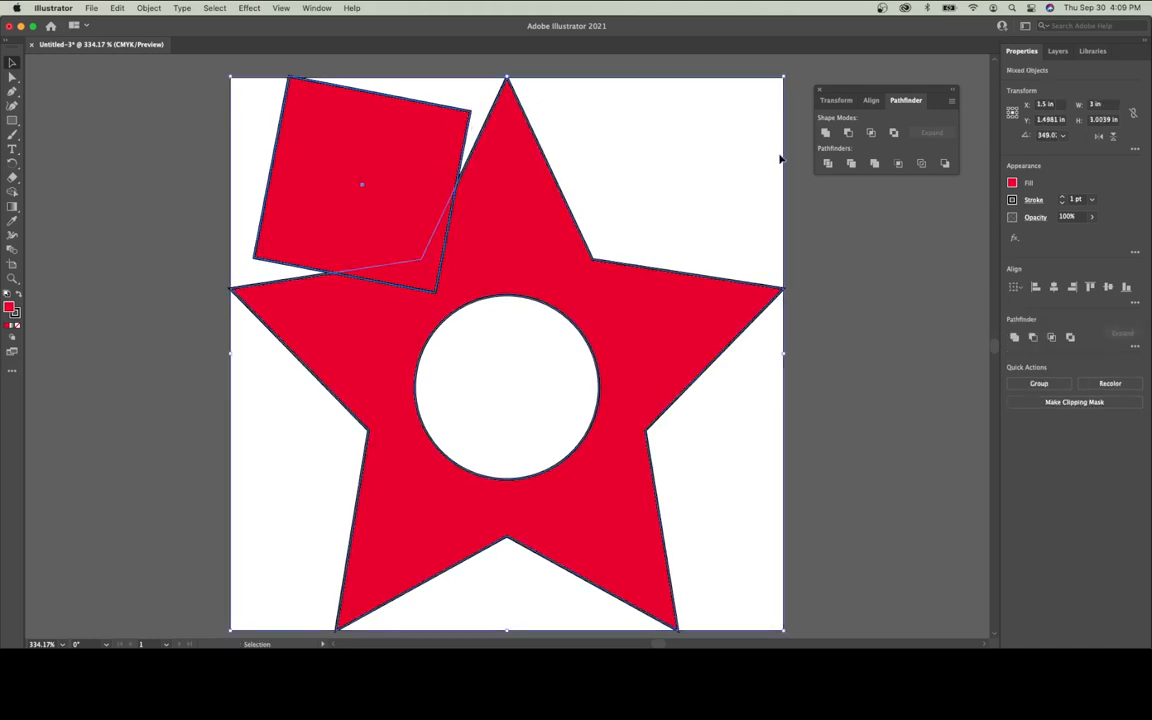
pyautogui.click(825, 133)
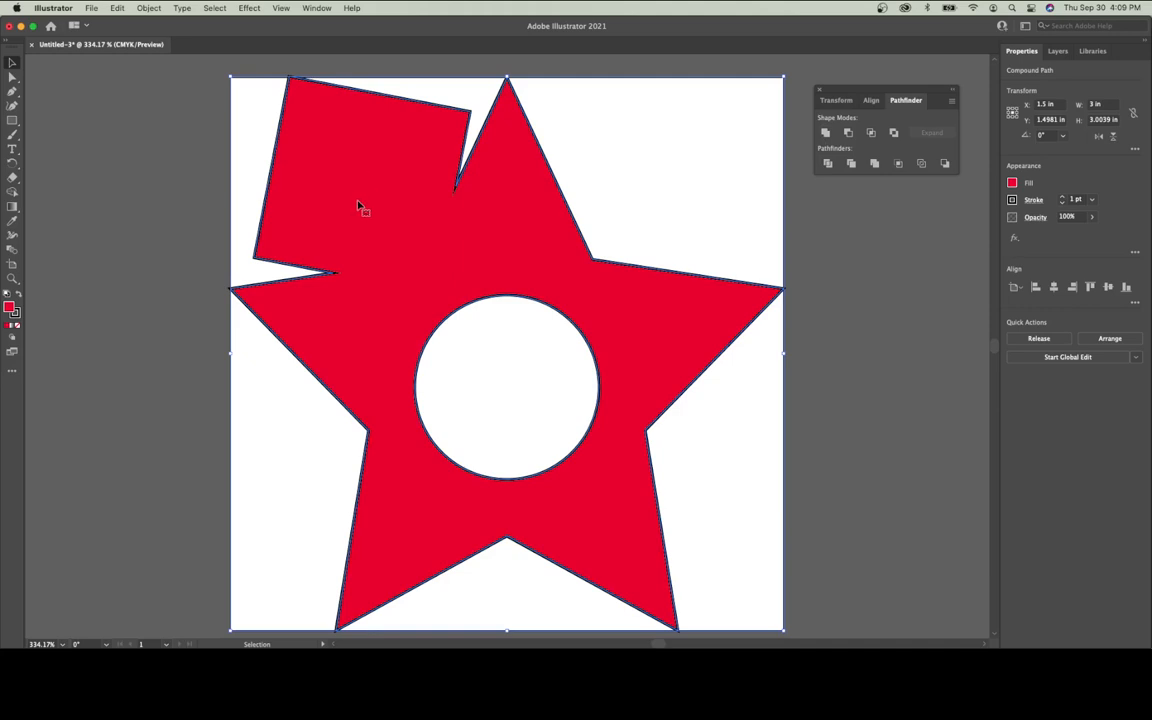
# Step: Try moving the united shape down and to the right, and undo the move
pyautogui.moveTo(380, 285); pyautogui.dragTo(446, 314)
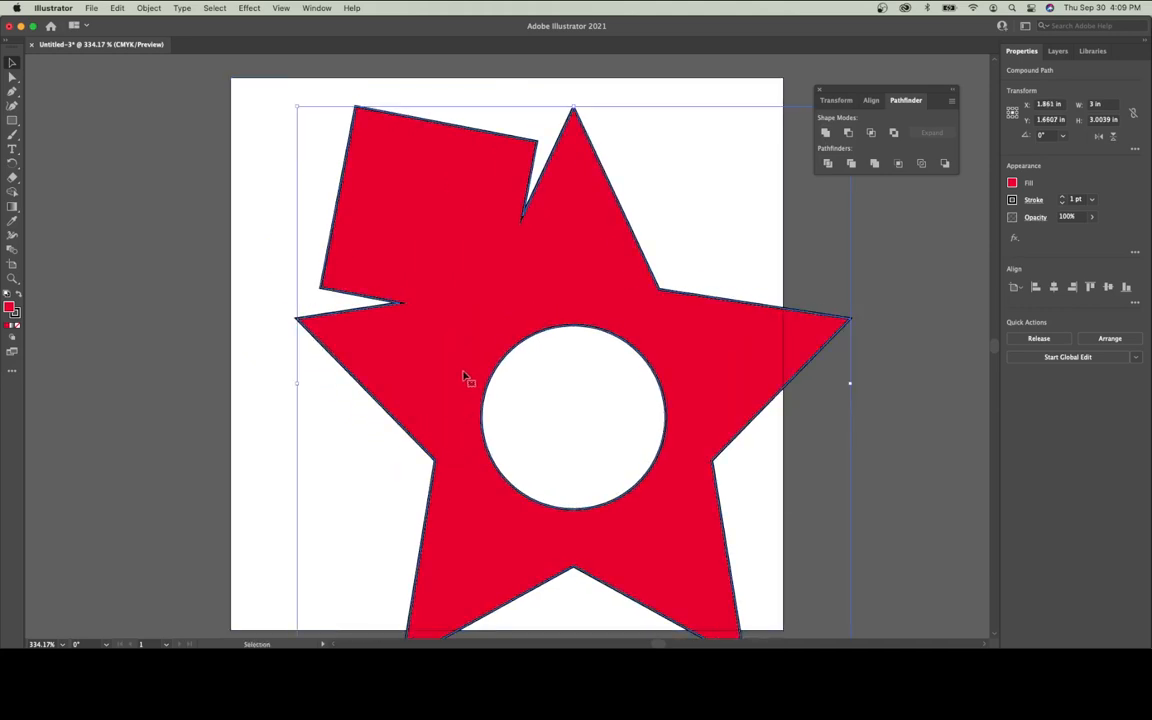
pyautogui.press('z')
pyautogui.press('super+z')
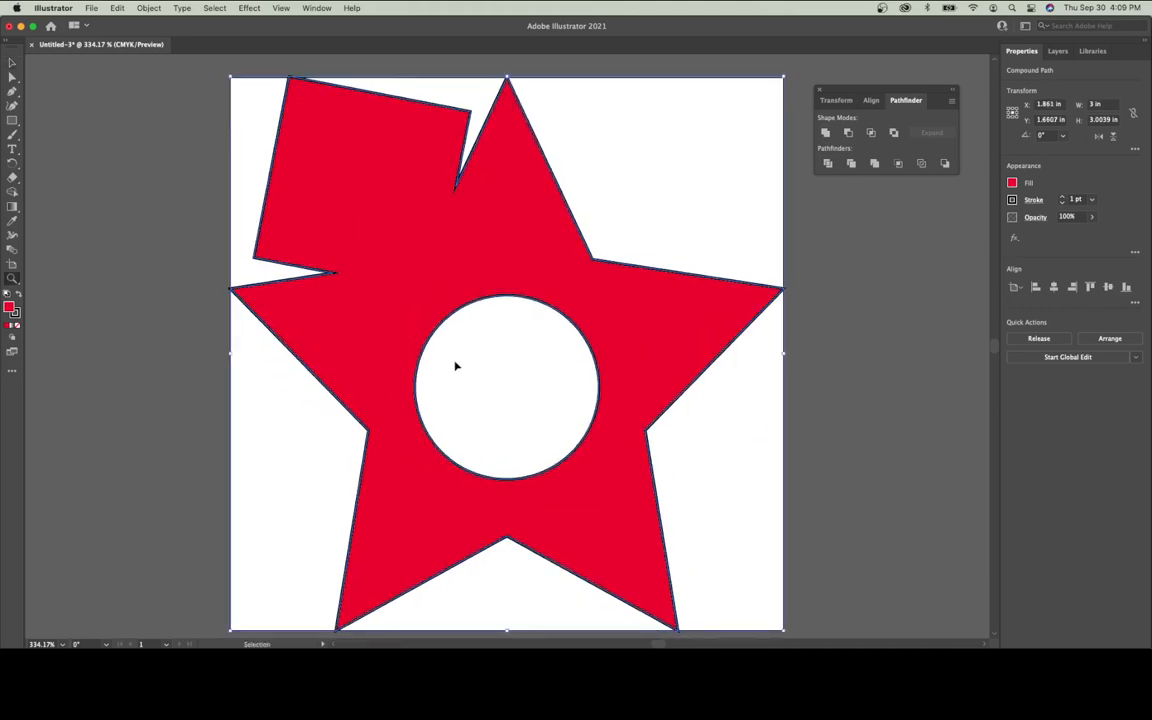
# Step: Pull the united shape's upper-left corner anchor inward to just above and left of the circular hole
pyautogui.click(160, 278)
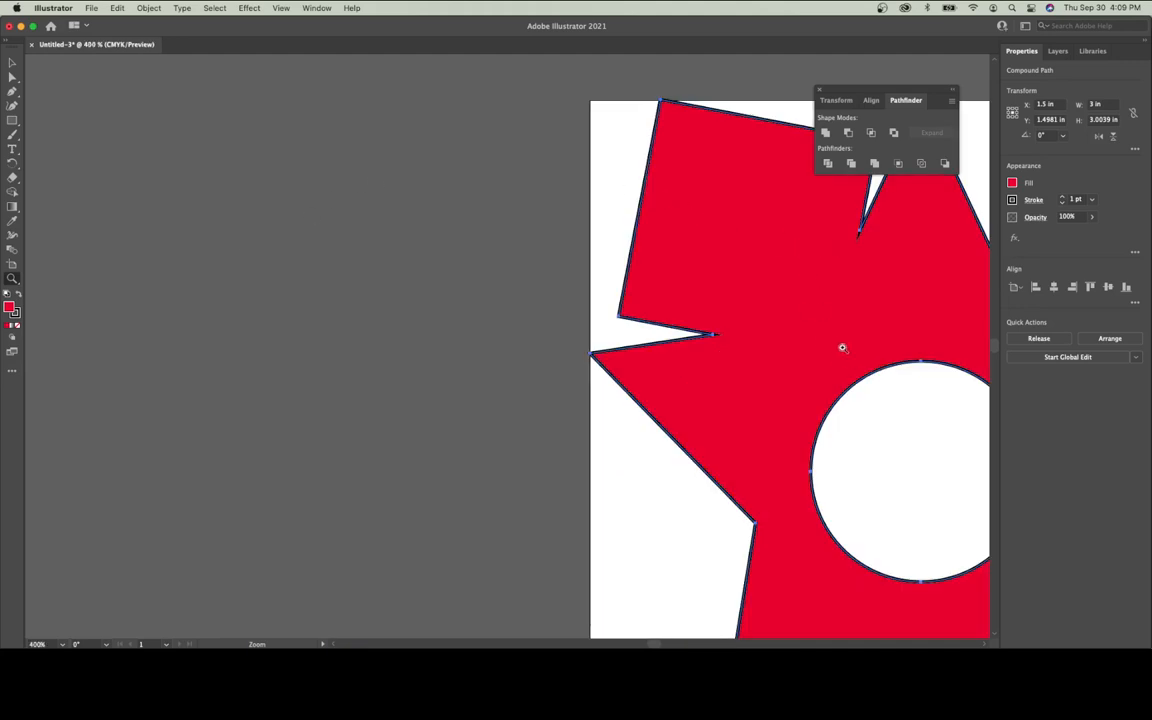
pyautogui.click(11, 64)
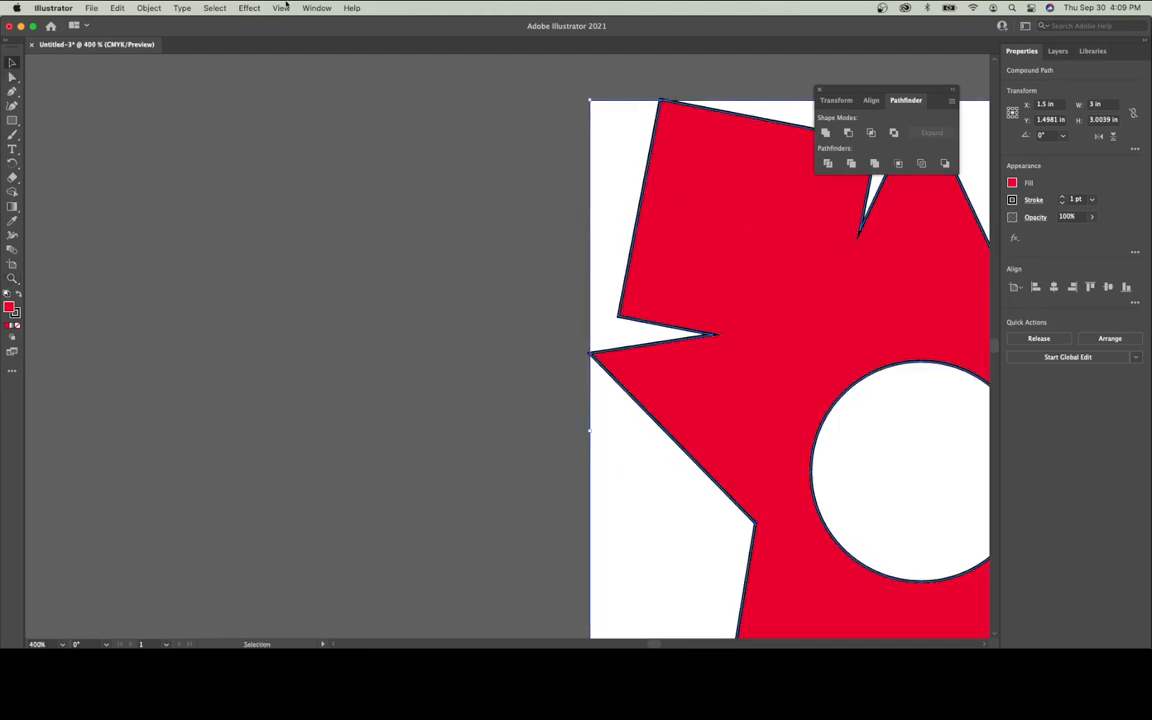
pyautogui.click(282, 8)
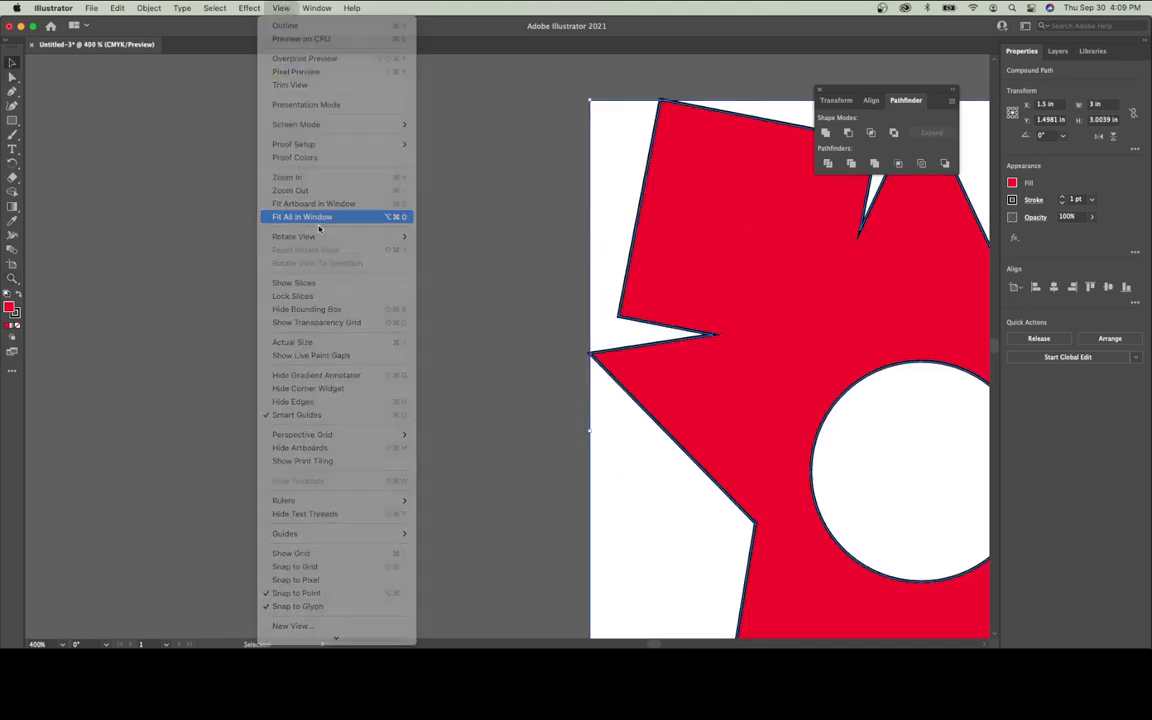
pyautogui.click(318, 220)
pyautogui.click(576, 152)
pyautogui.click(12, 77)
pyautogui.click(324, 139)
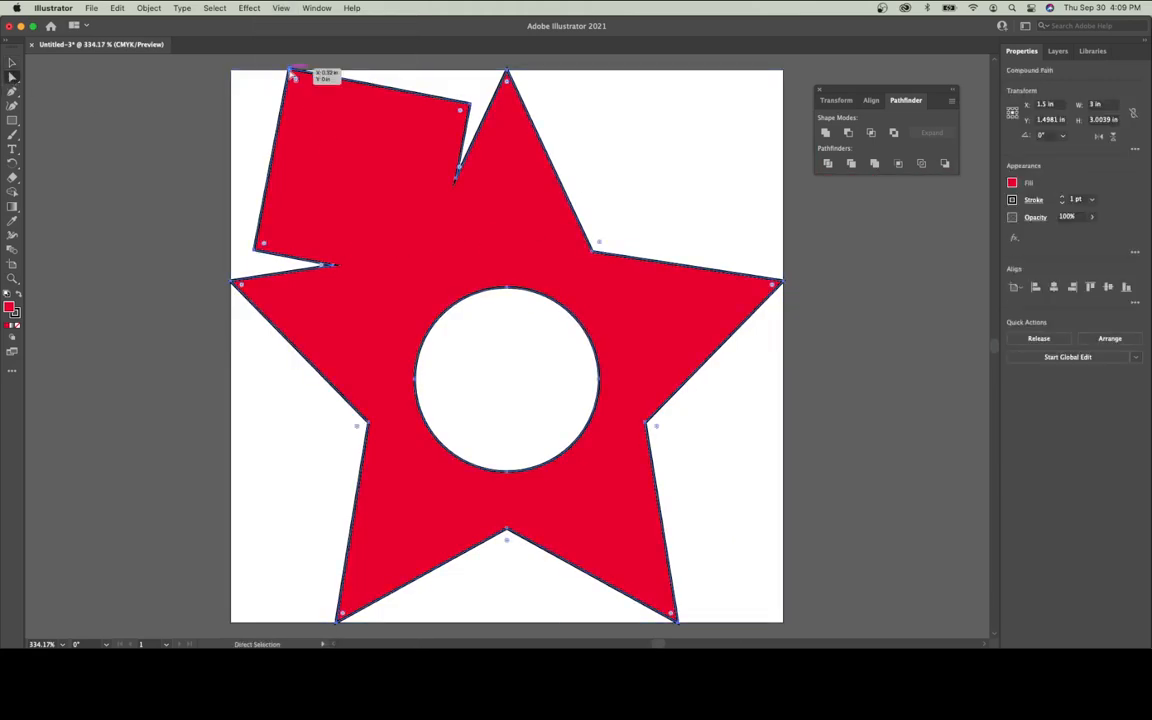
pyautogui.moveTo(291, 74); pyautogui.dragTo(437, 281)
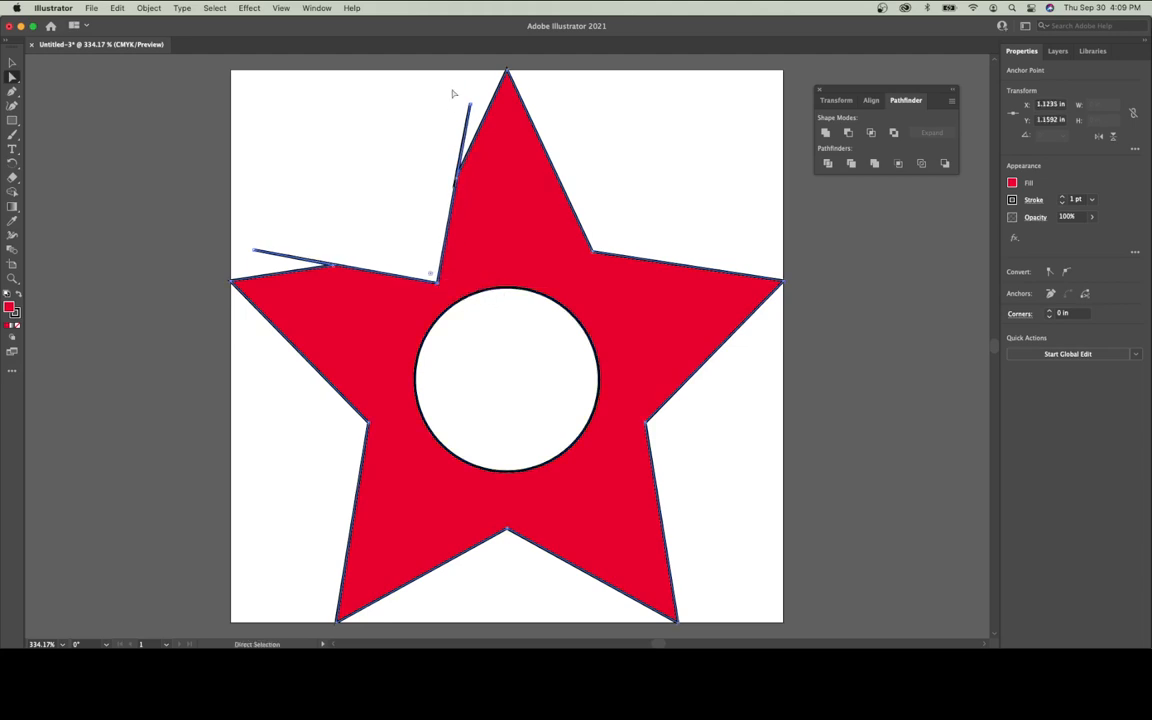
# Step: Reposition the remaining square corners and the two adjoining notch anchors to form two pointed spikes on the star's upper-left side
pyautogui.moveTo(470, 106); pyautogui.dragTo(432, 85)
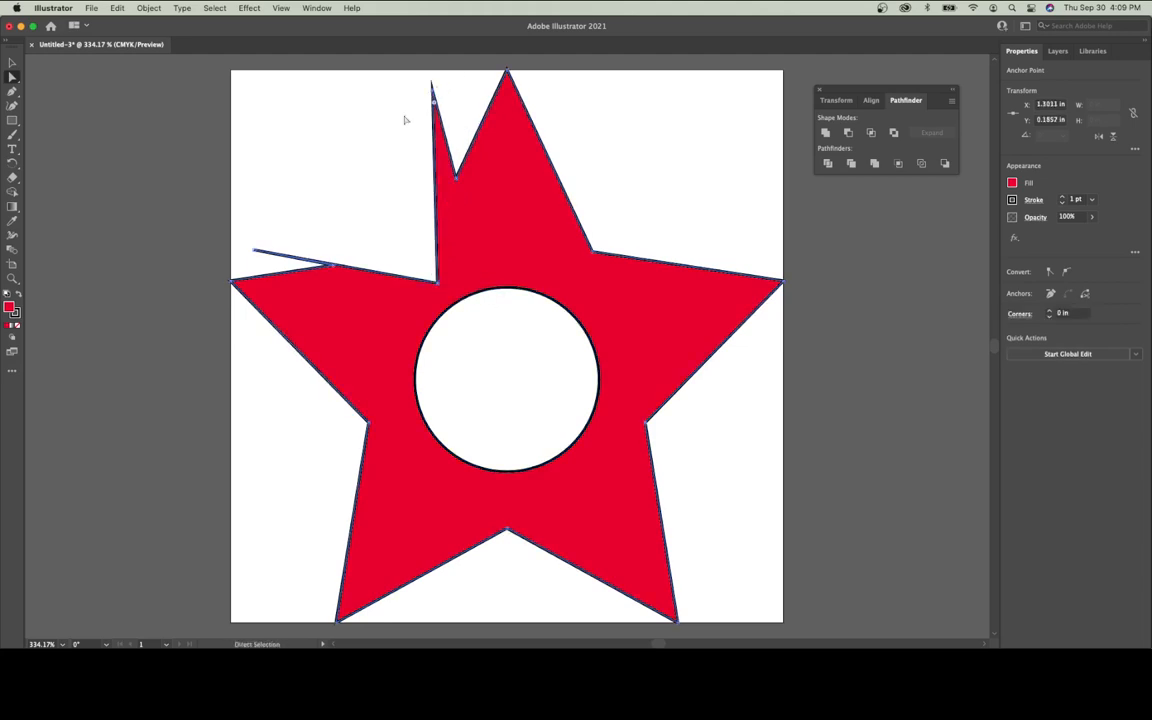
pyautogui.moveTo(255, 249); pyautogui.dragTo(264, 208)
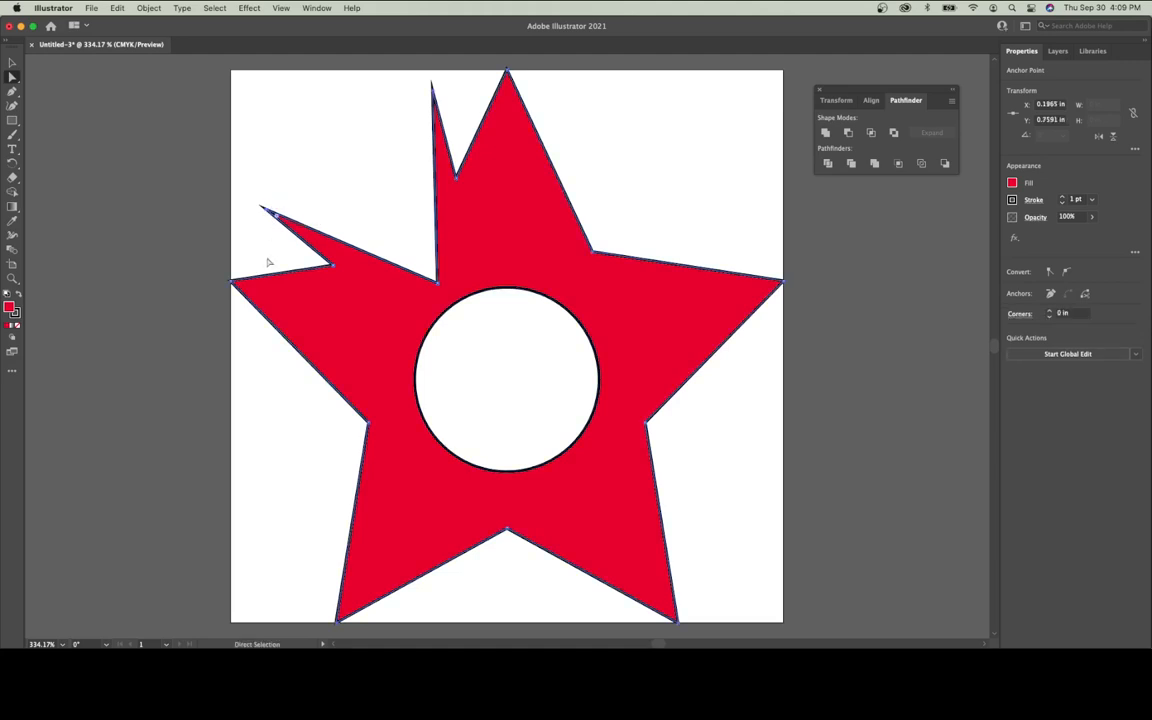
pyautogui.moveTo(304, 272); pyautogui.dragTo(303, 270)
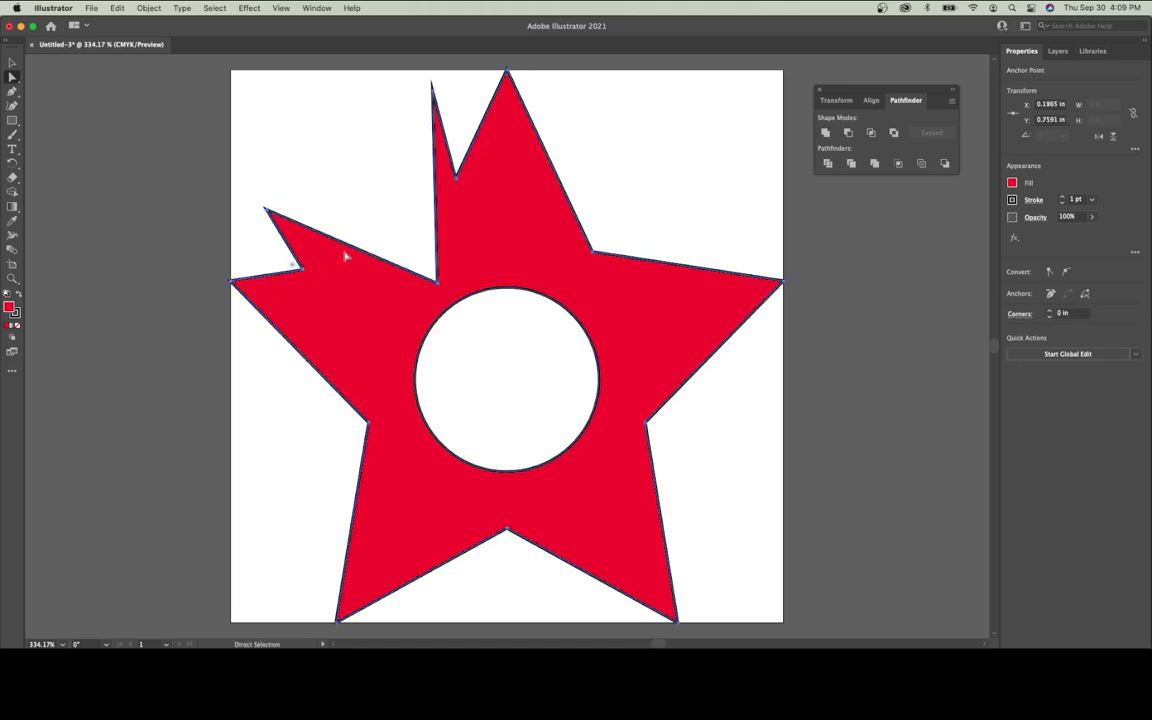
pyautogui.moveTo(456, 178); pyautogui.dragTo(471, 155)
pyautogui.click(377, 191)
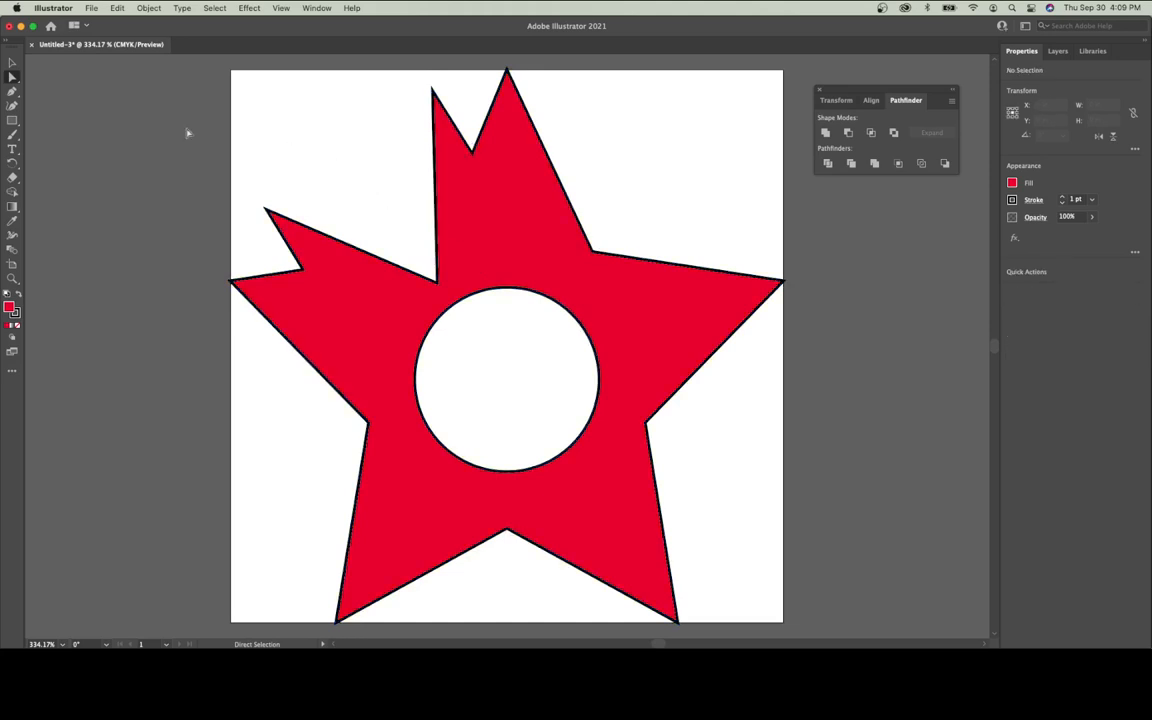
# Step: Draw a rotated hexagon about 0.47 by 0.51 in and place it overlapping the upper edge of the star's right arm
pyautogui.click(14, 123)
pyautogui.moveTo(14, 125); pyautogui.dragTo(52, 135)
pyautogui.moveTo(702, 135); pyautogui.dragTo(688, 172)
pyautogui.click(12, 62)
pyautogui.moveTo(698, 158); pyautogui.dragTo(655, 279)
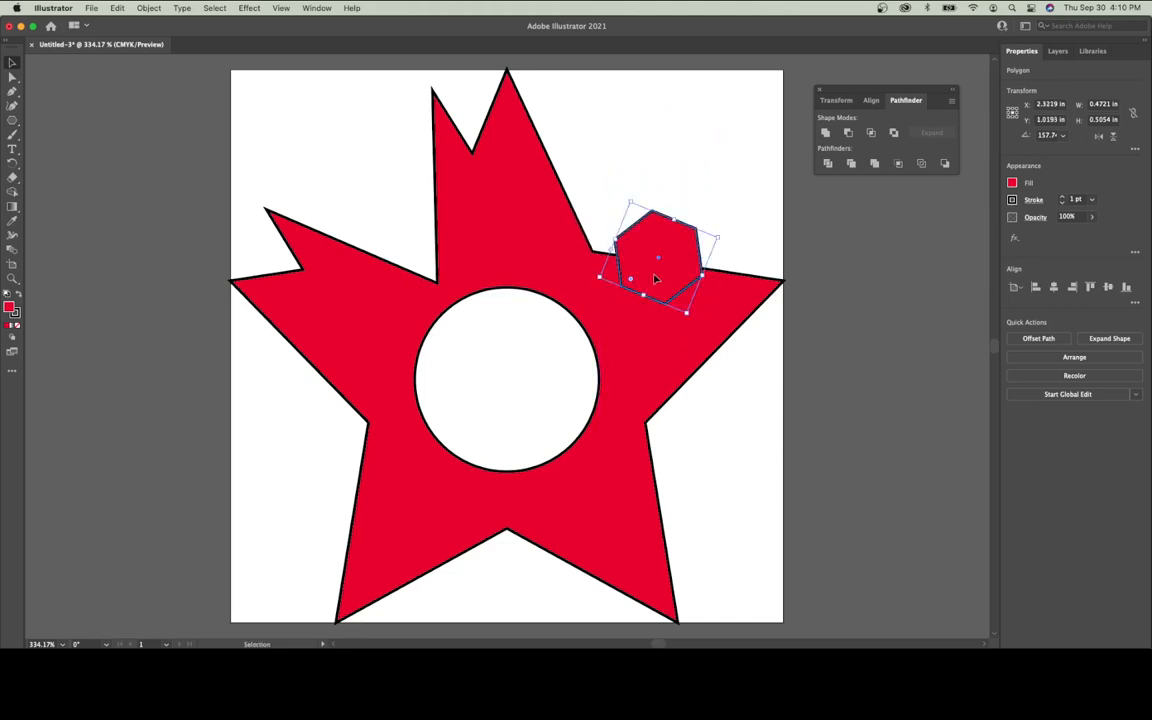
# Step: Try the Intersect shape mode on the hexagon and the star, and undo it
pyautogui.keyDown('shift'); pyautogui.click(540, 236); pyautogui.keyUp('shift')
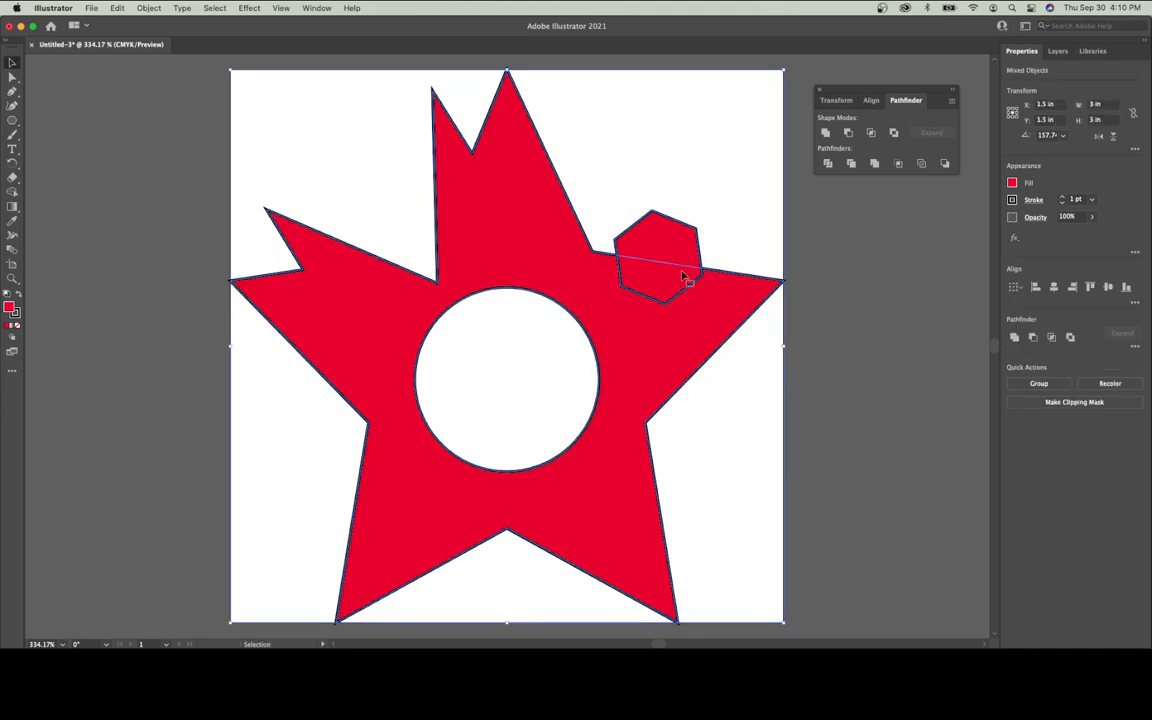
pyautogui.click(871, 133)
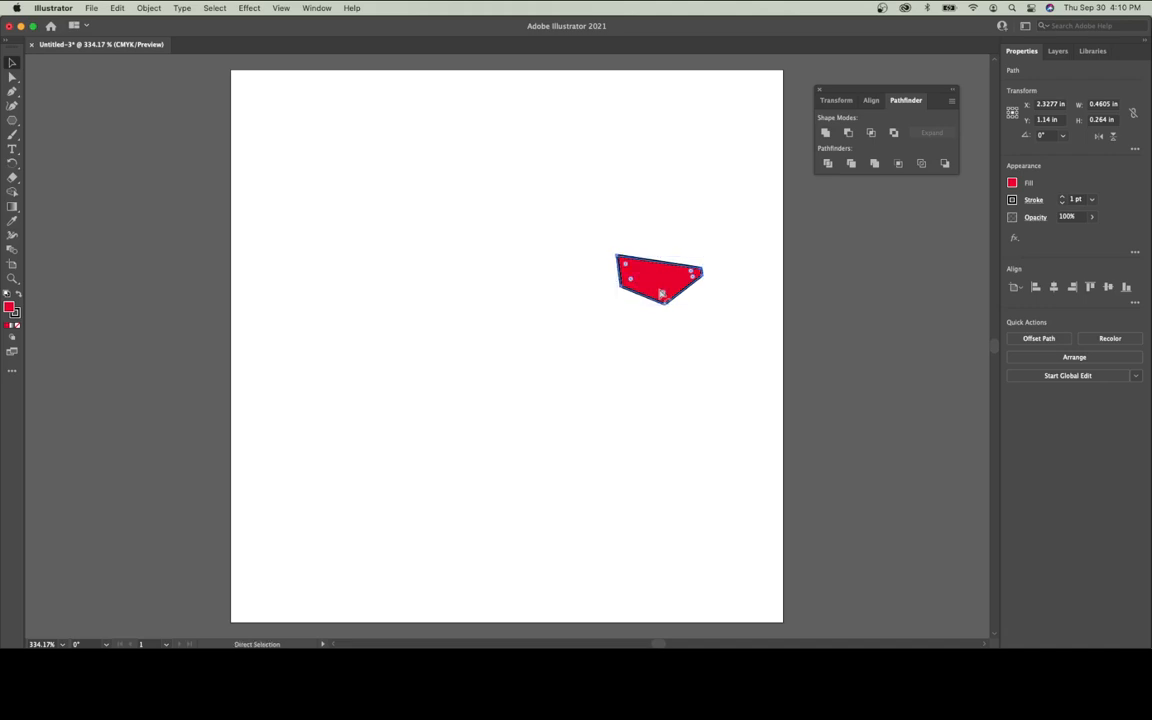
pyautogui.press('super+z')
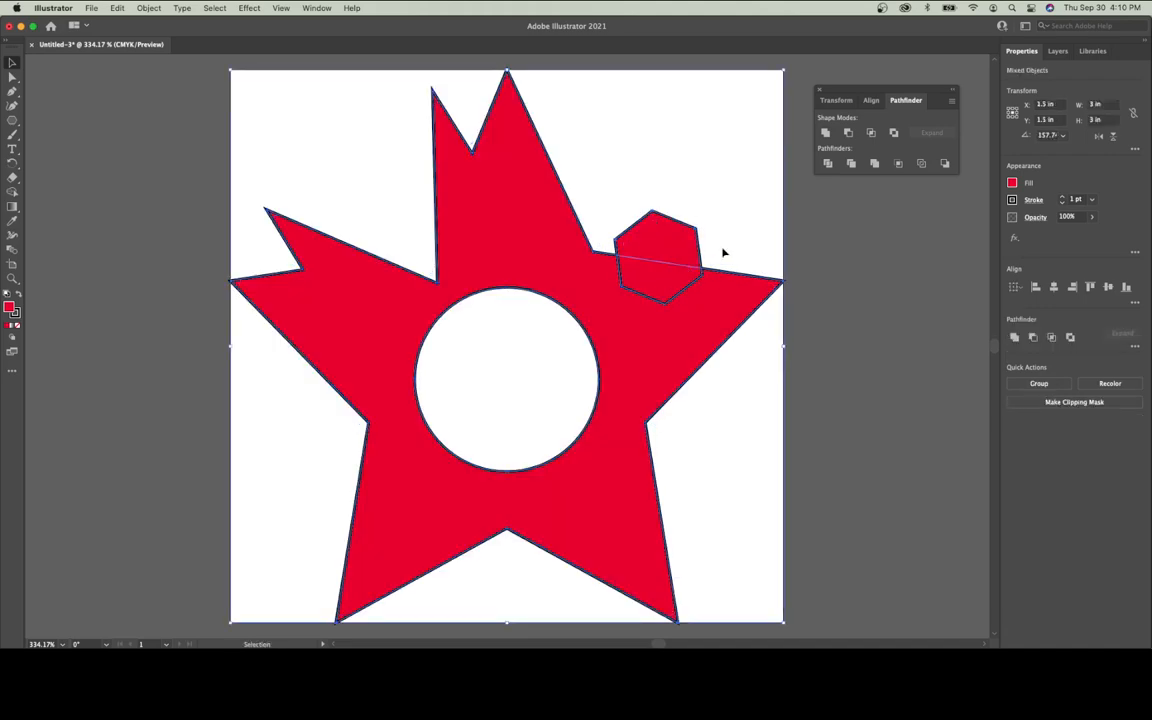
# Step: Try the Exclude shape mode on the hexagon and the star, and undo it
pyautogui.click(894, 134)
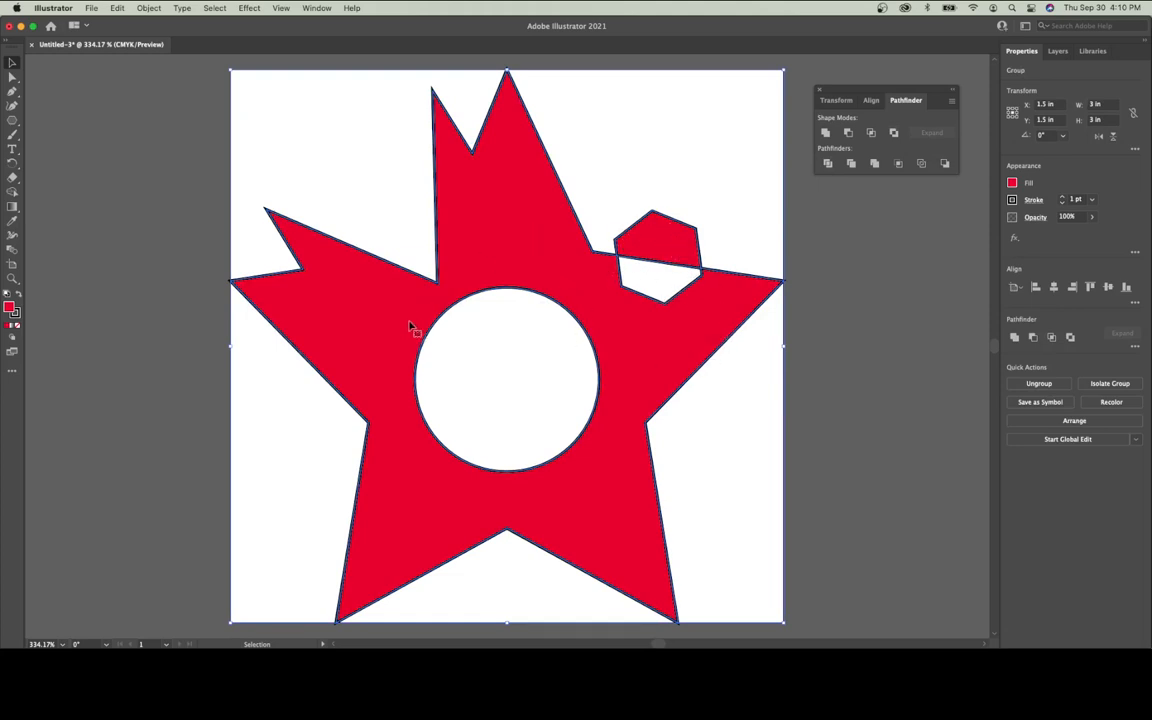
pyautogui.click(718, 154)
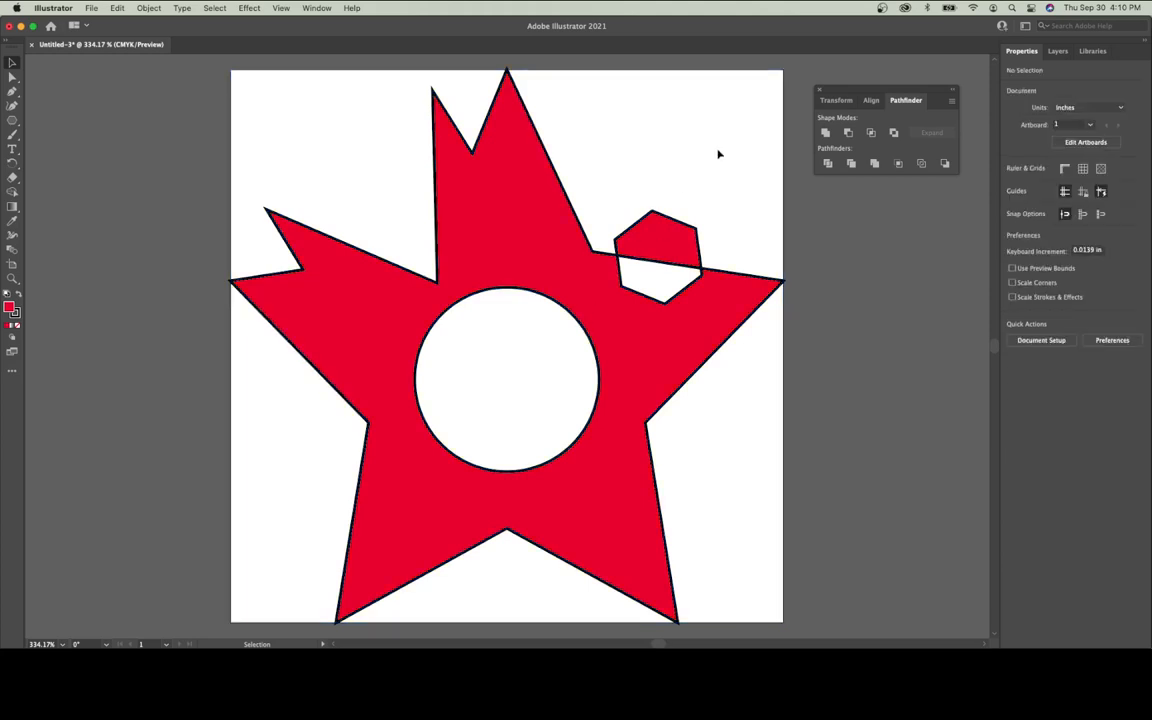
pyautogui.press('super+z')
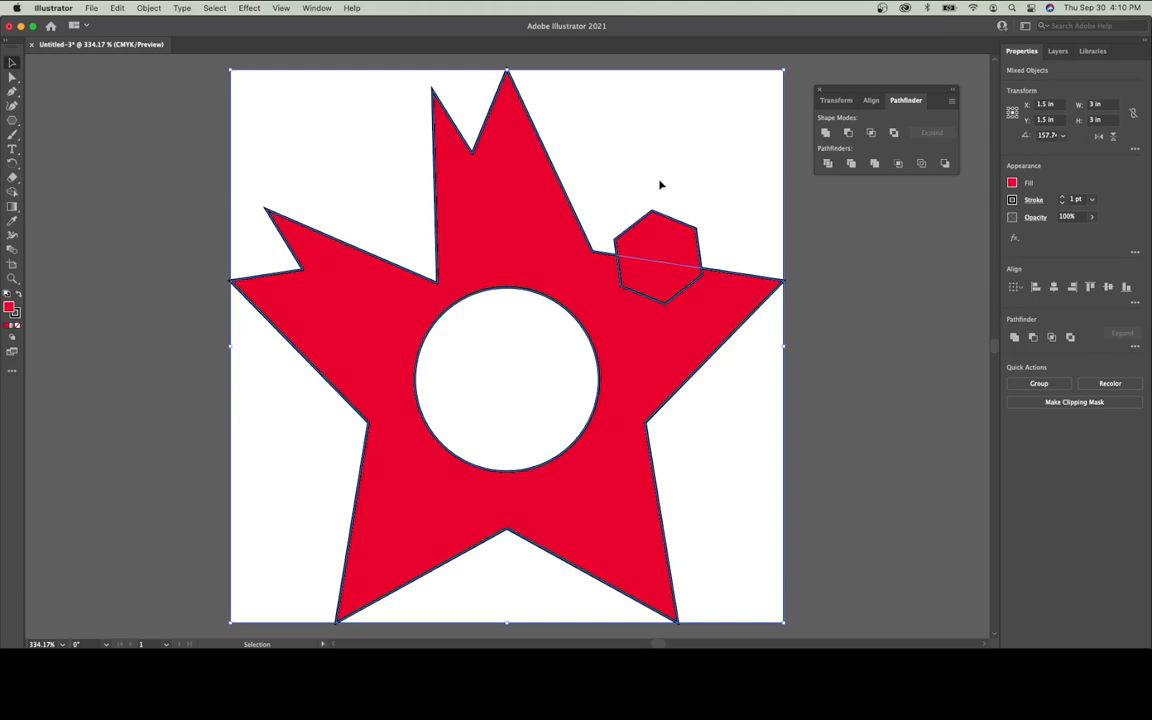
# Step: Delete the star and hexagon, and create a circle 3 in wide and 3 in high with the Ellipse tool
pyautogui.press('Delete')
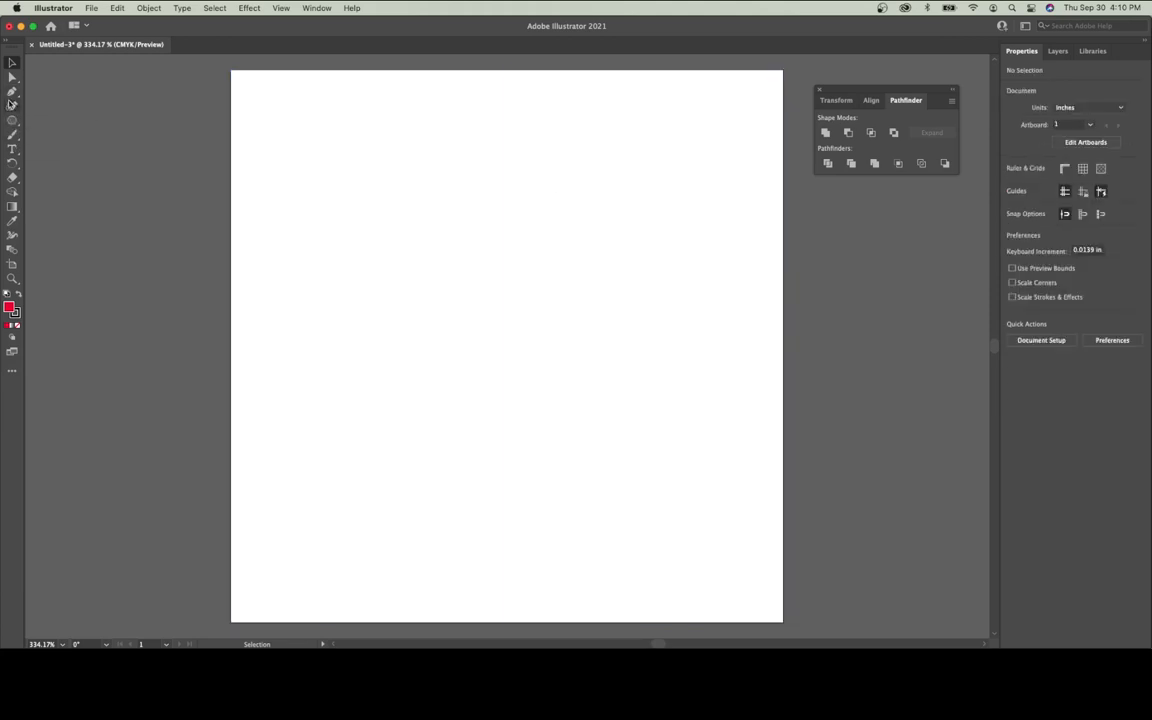
pyautogui.click(12, 121)
pyautogui.moveTo(12, 121); pyautogui.dragTo(51, 122)
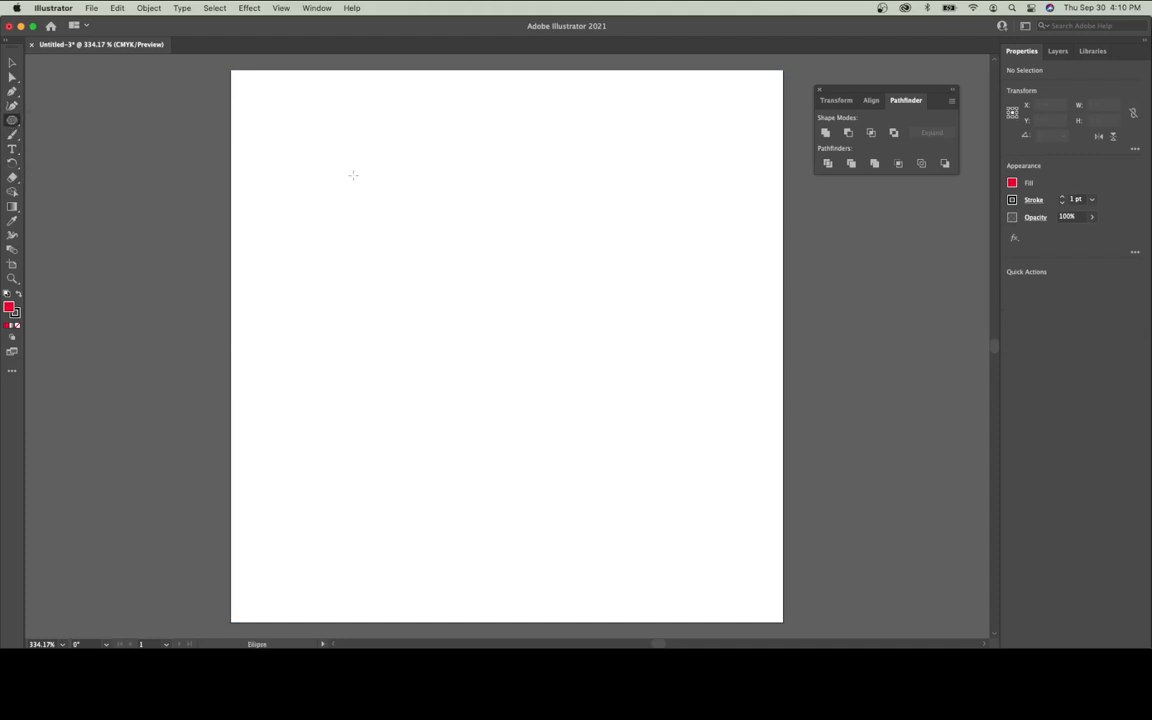
pyautogui.click(355, 181)
pyautogui.write('3')
pyautogui.press('Tab')
pyautogui.write('3')
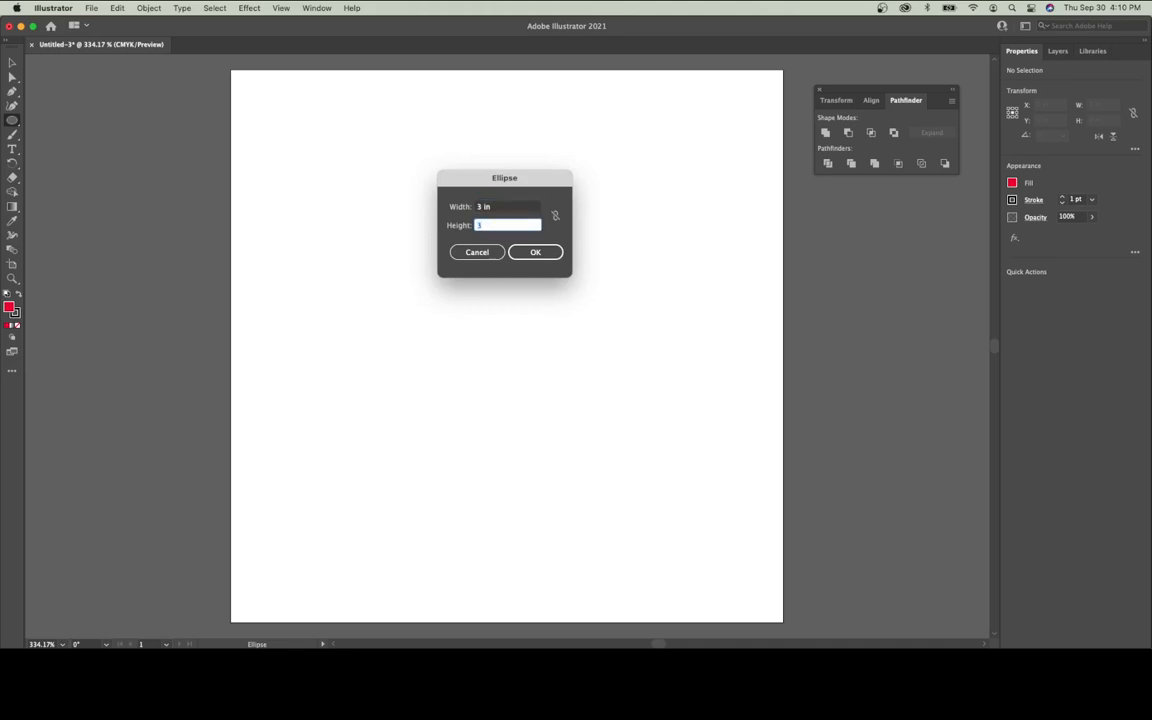
pyautogui.press('Return')
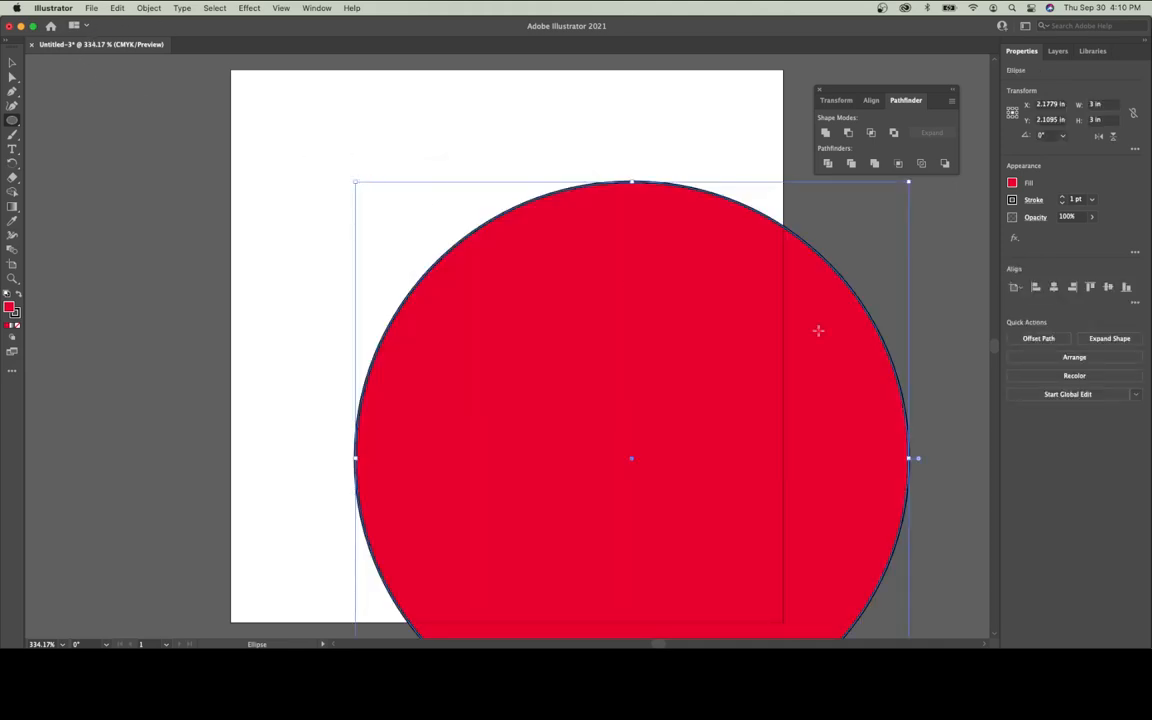
# Step: Center the circle horizontally and vertically on the artboard, and close the floating Pathfinder controls
pyautogui.click(1054, 287)
pyautogui.click(1108, 287)
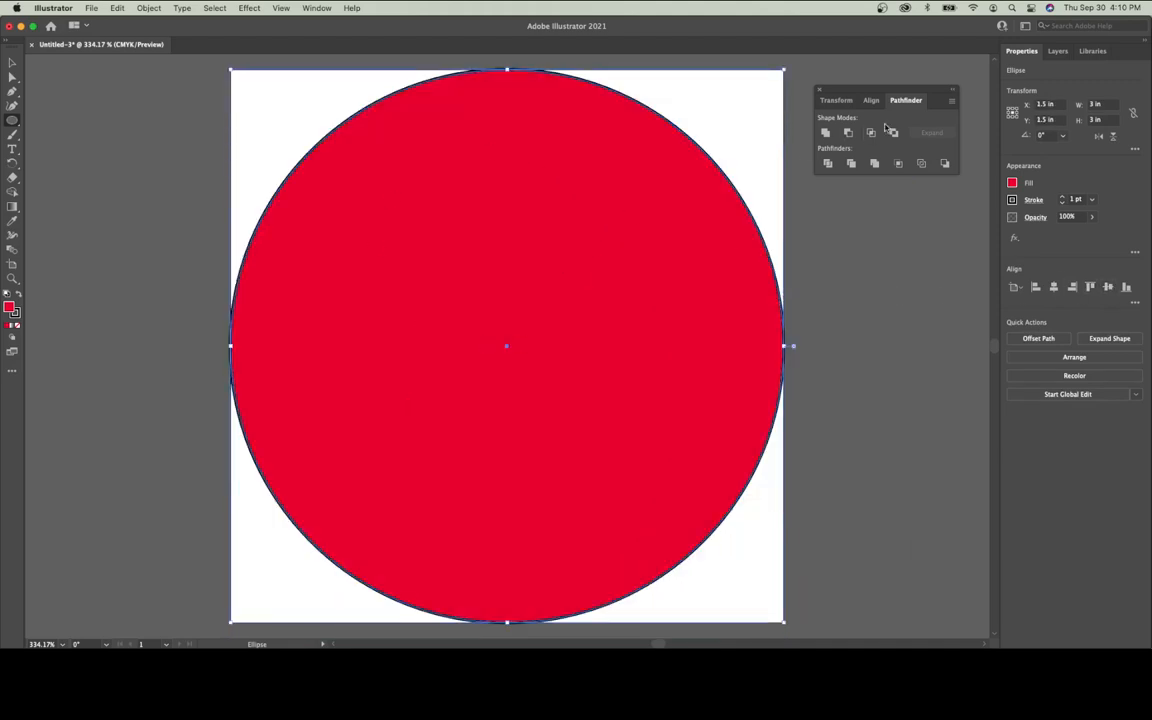
pyautogui.click(818, 90)
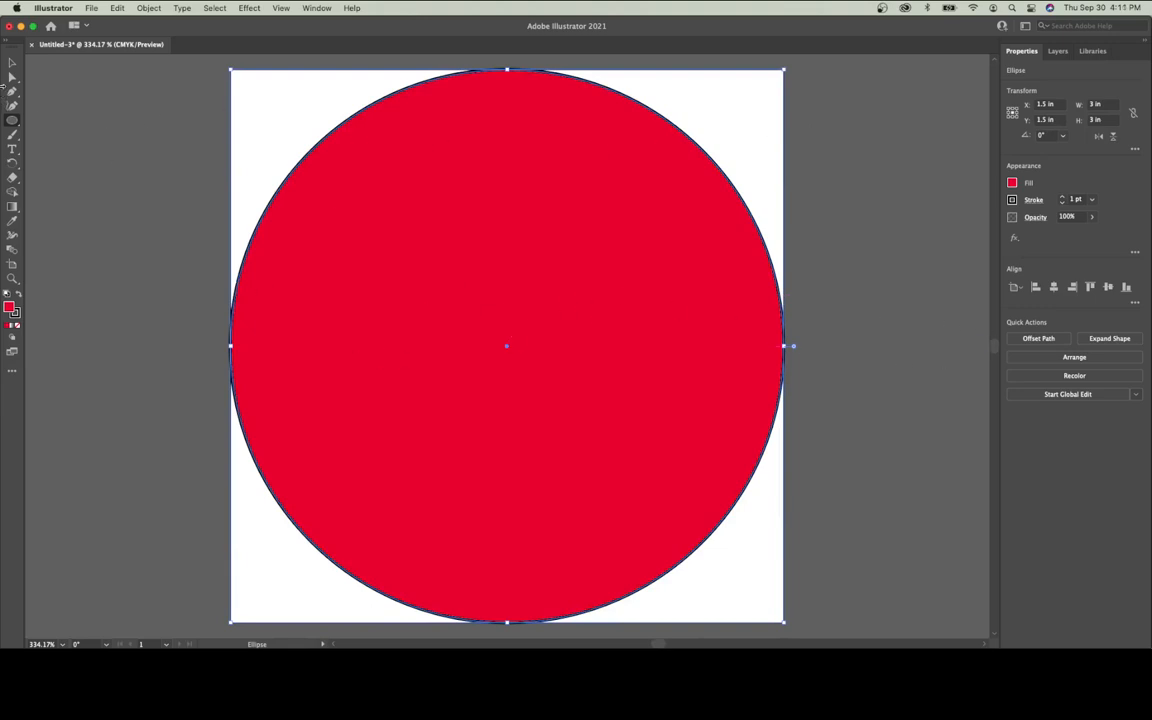
pyautogui.click(12, 62)
pyautogui.click(818, 219)
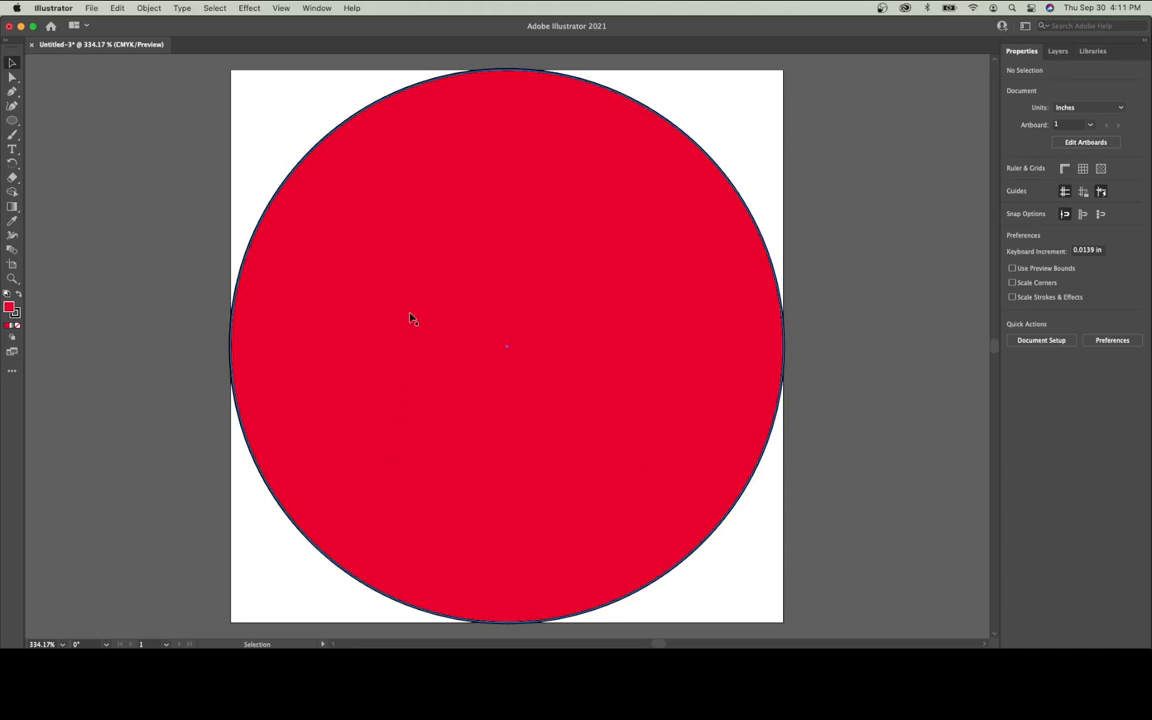
# Step: Set the circle's fill to None and its stroke color to red
pyautogui.click(536, 288)
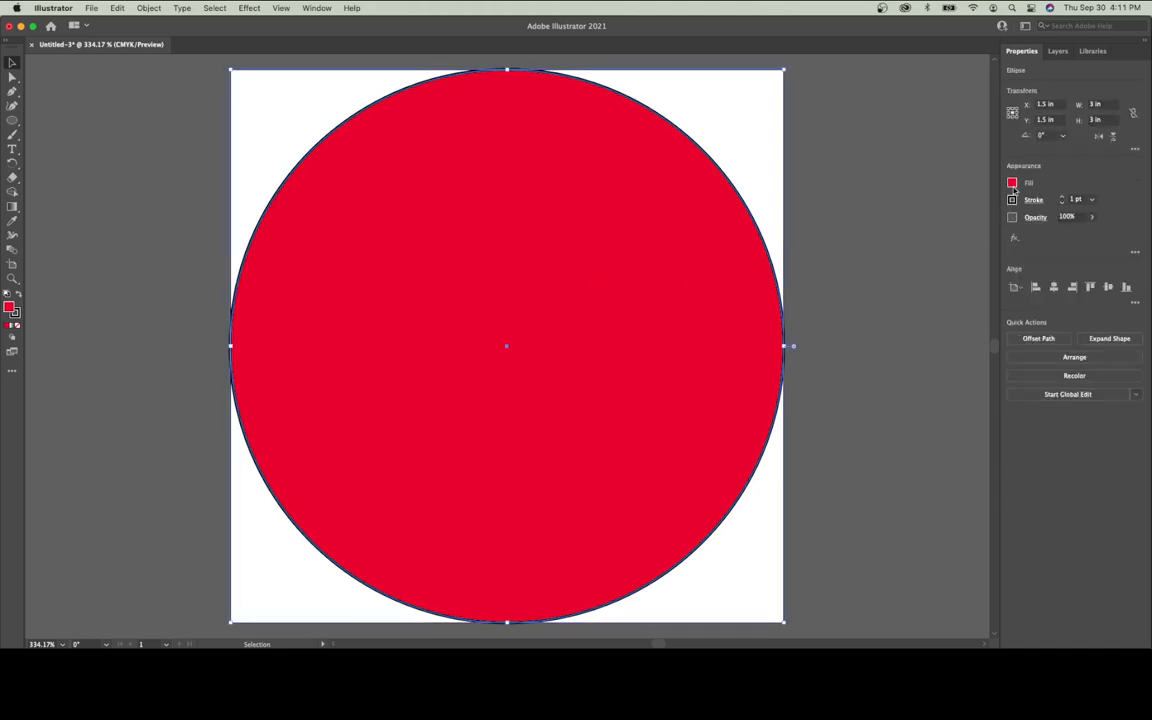
pyautogui.click(1012, 183)
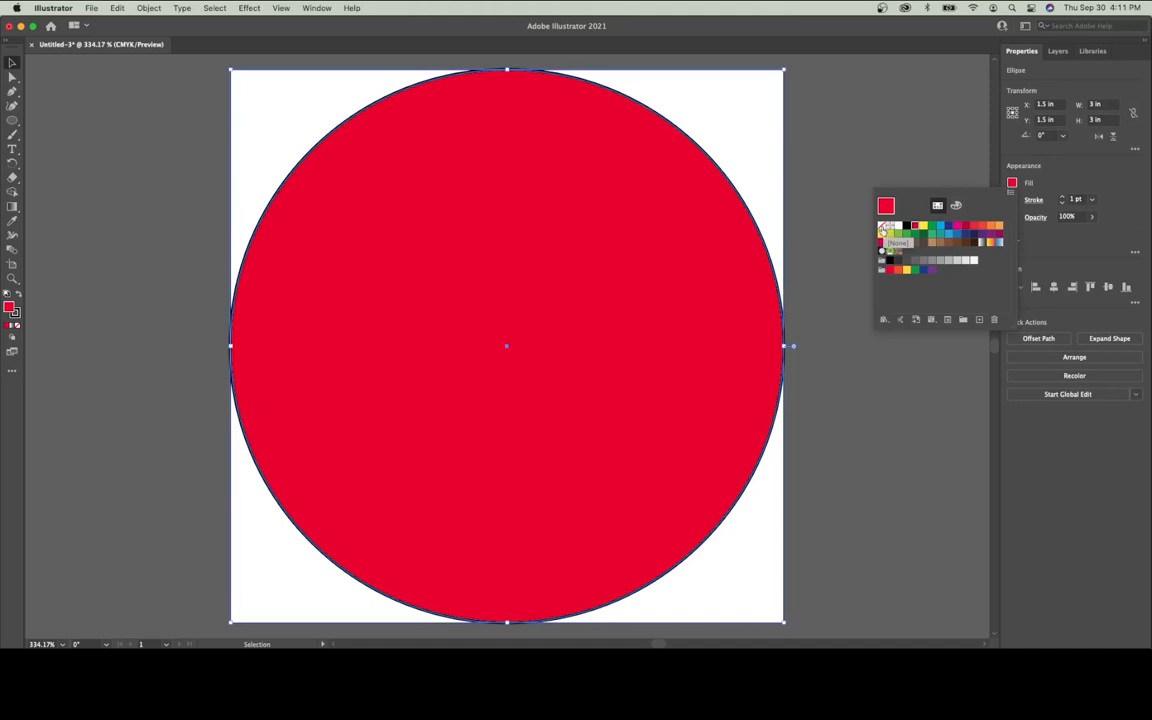
pyautogui.click(882, 228)
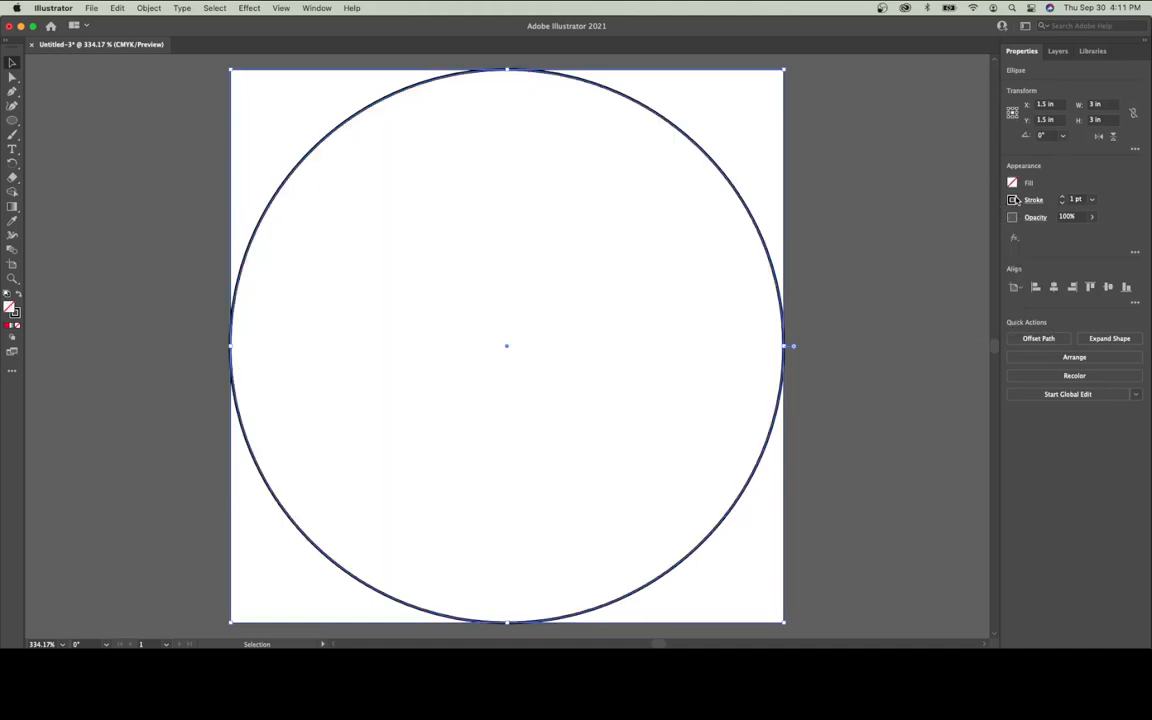
pyautogui.click(1013, 200)
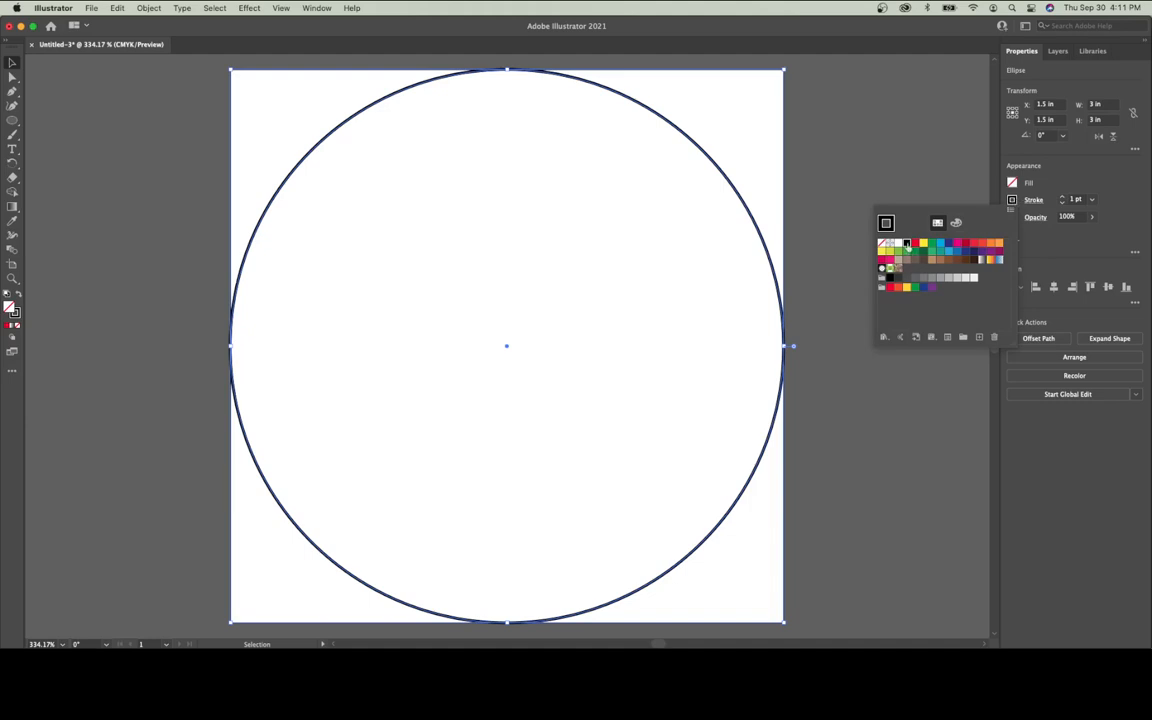
pyautogui.click(915, 244)
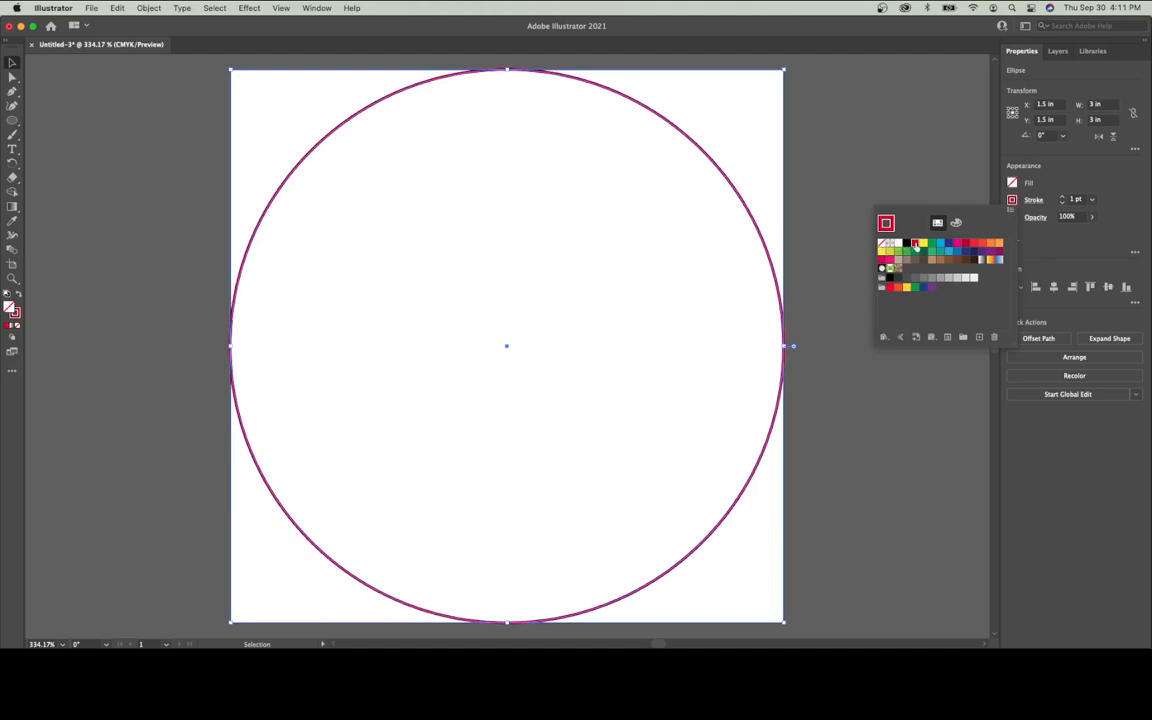
# Step: Set the circle's stroke weight to 0.25 pt and deselect it
pyautogui.click(1091, 203)
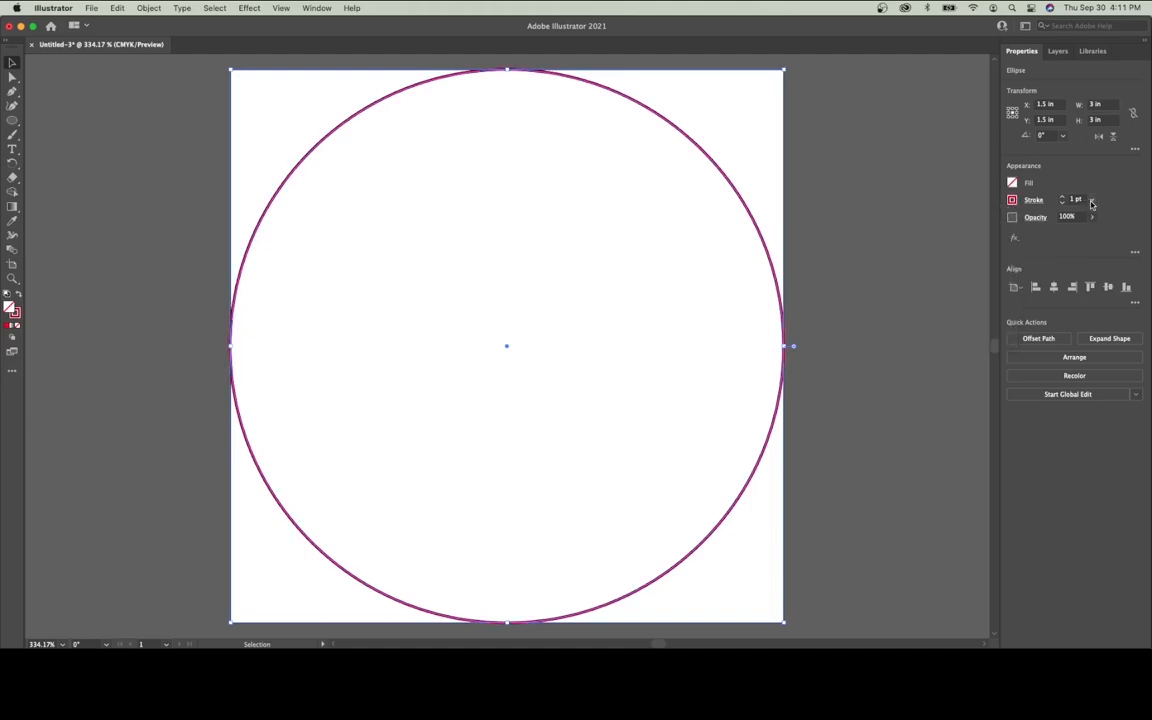
pyautogui.click(1092, 203)
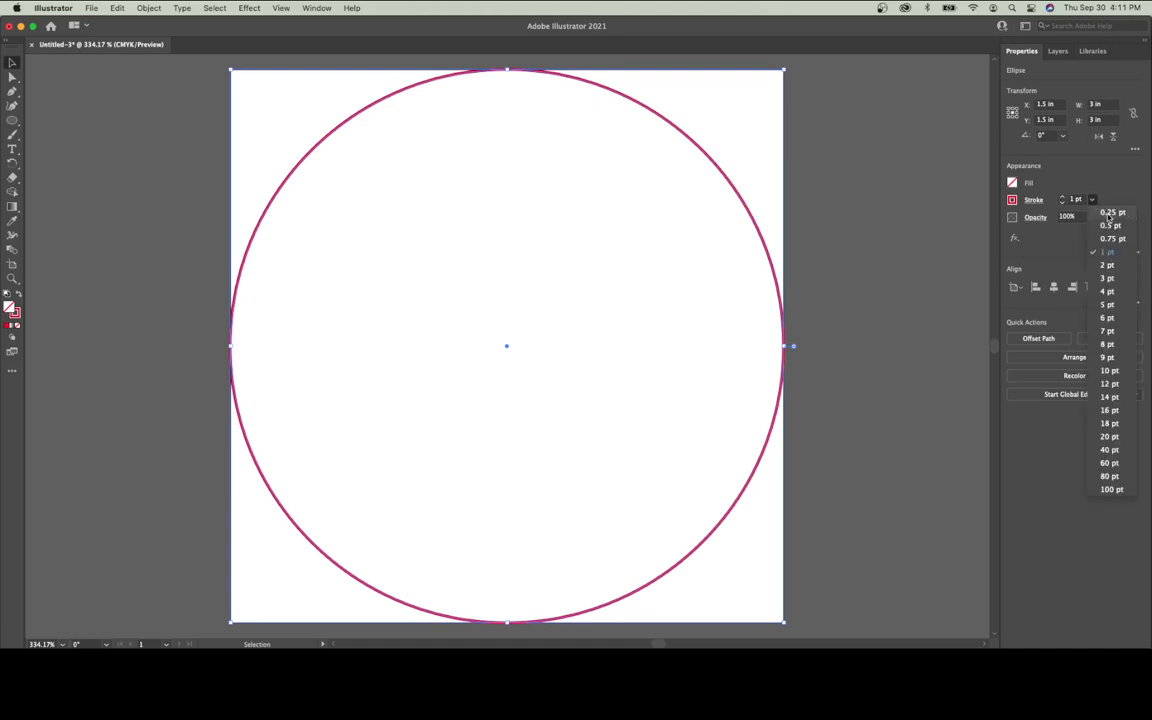
pyautogui.click(1112, 213)
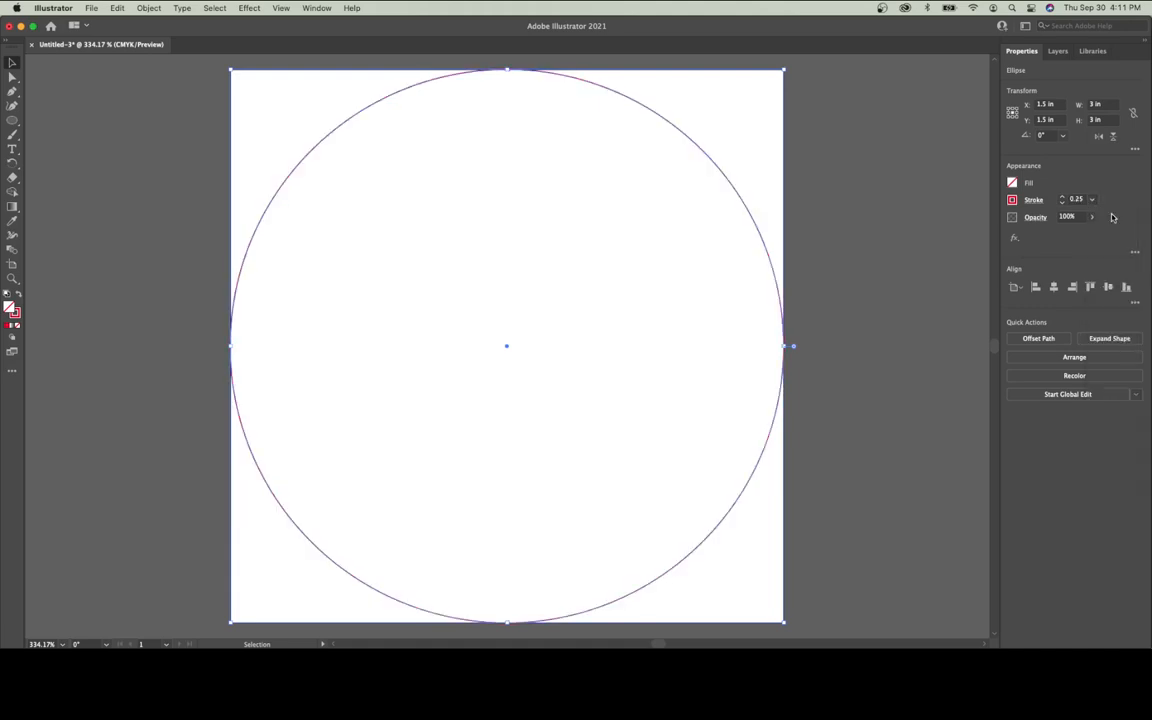
pyautogui.click(884, 247)
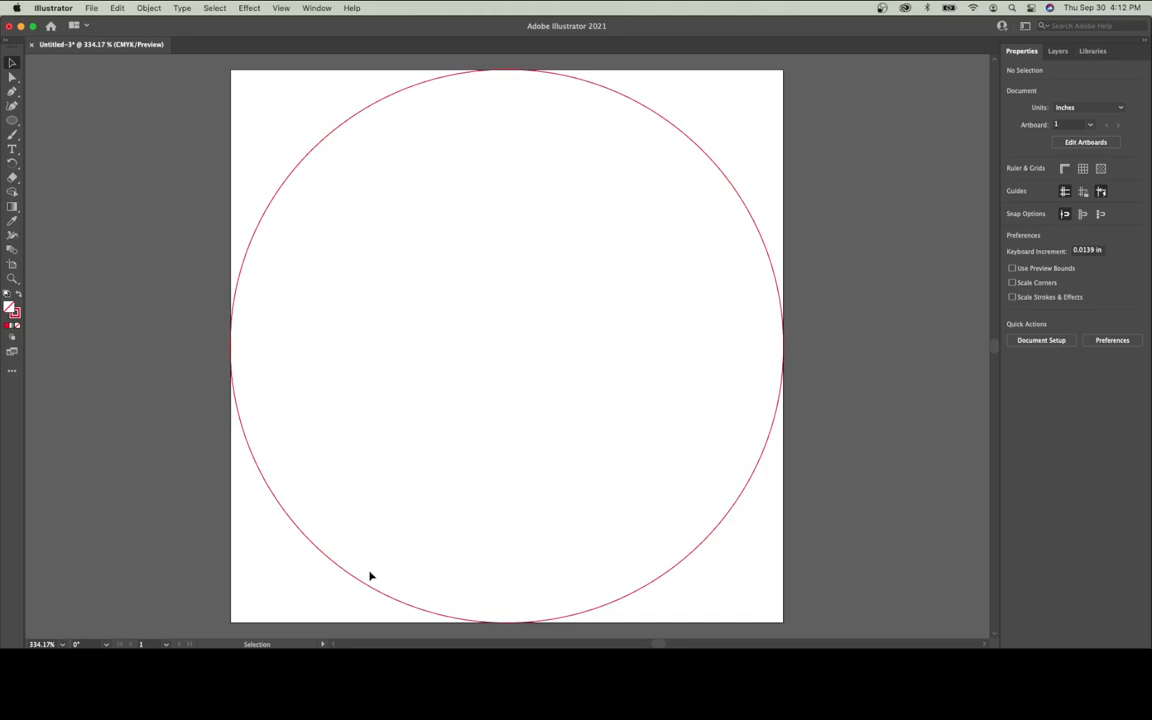
pyautogui.click(725, 172)
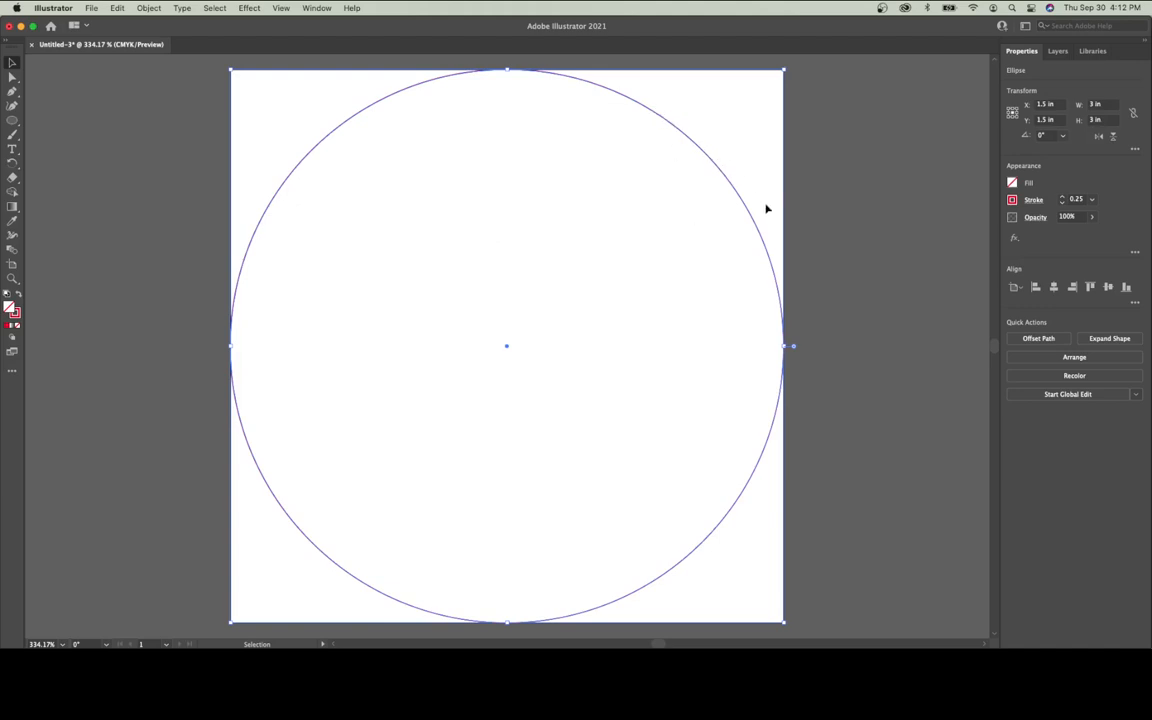
pyautogui.click(855, 290)
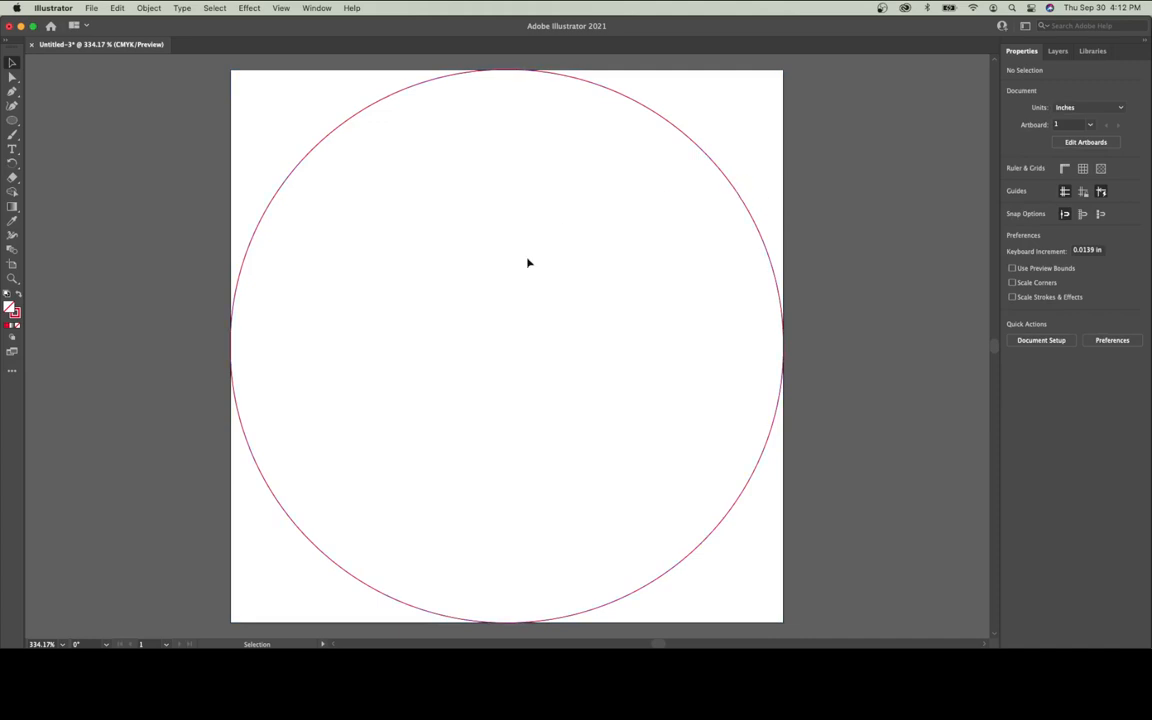
pyautogui.click(712, 163)
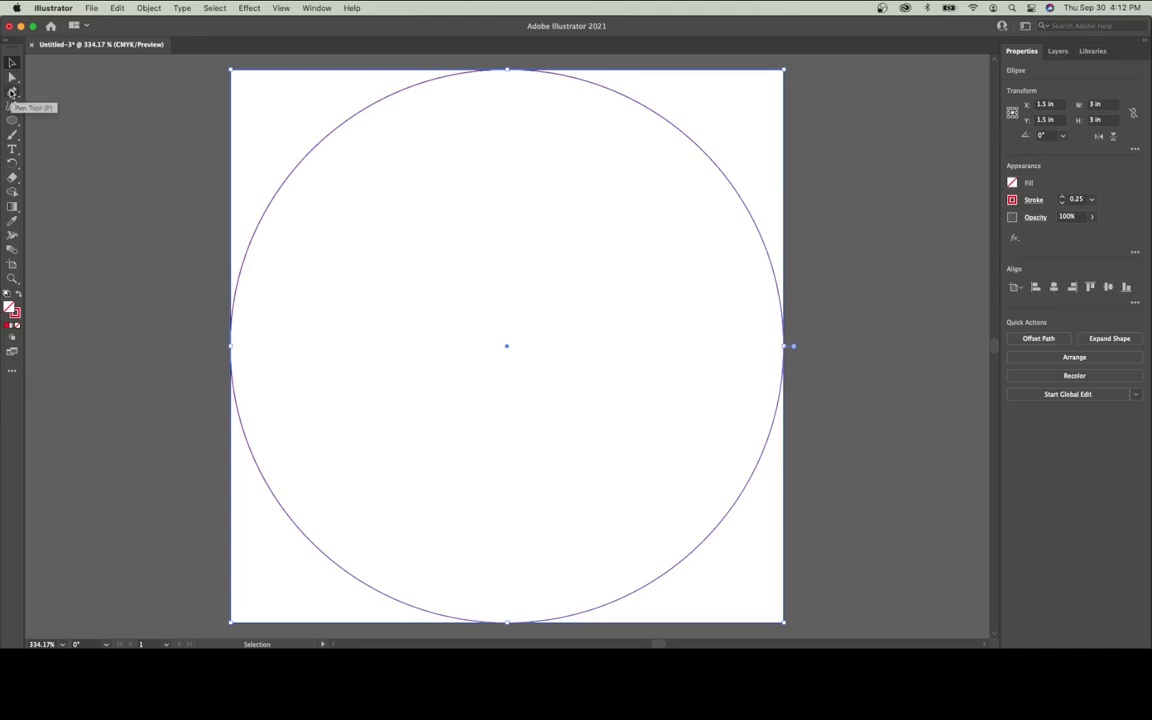
pyautogui.moveTo(12, 120); pyautogui.dragTo(32, 127)
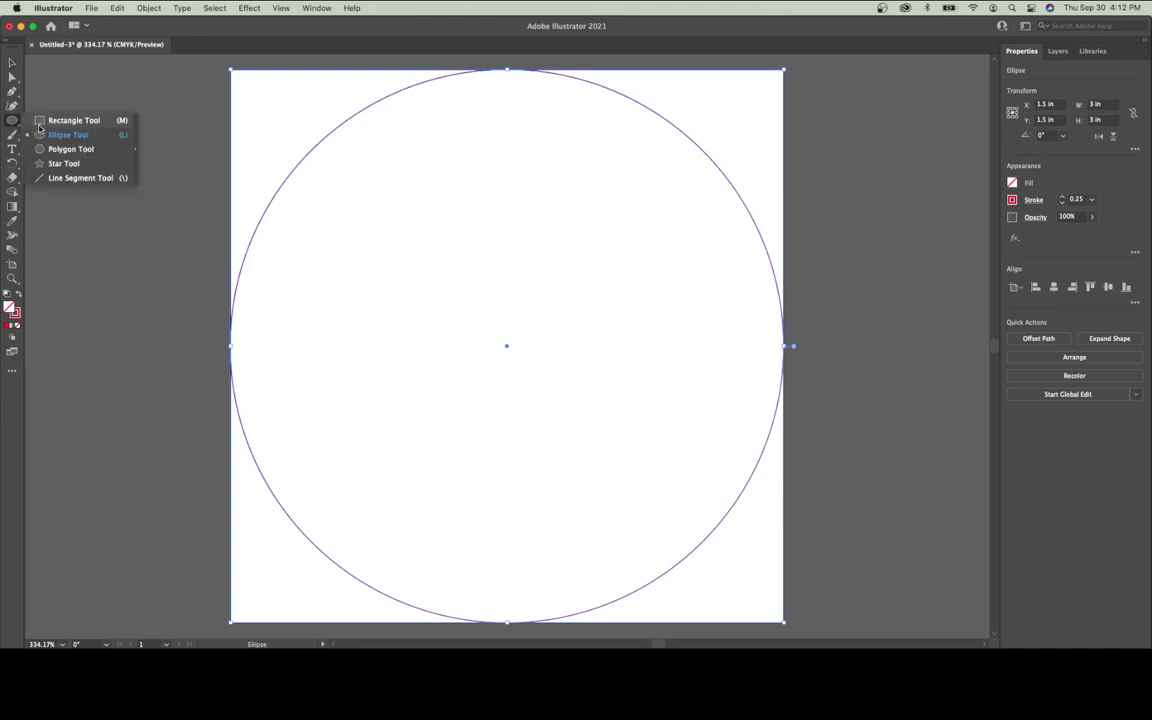
pyautogui.press('v')
pyautogui.click(107, 158)
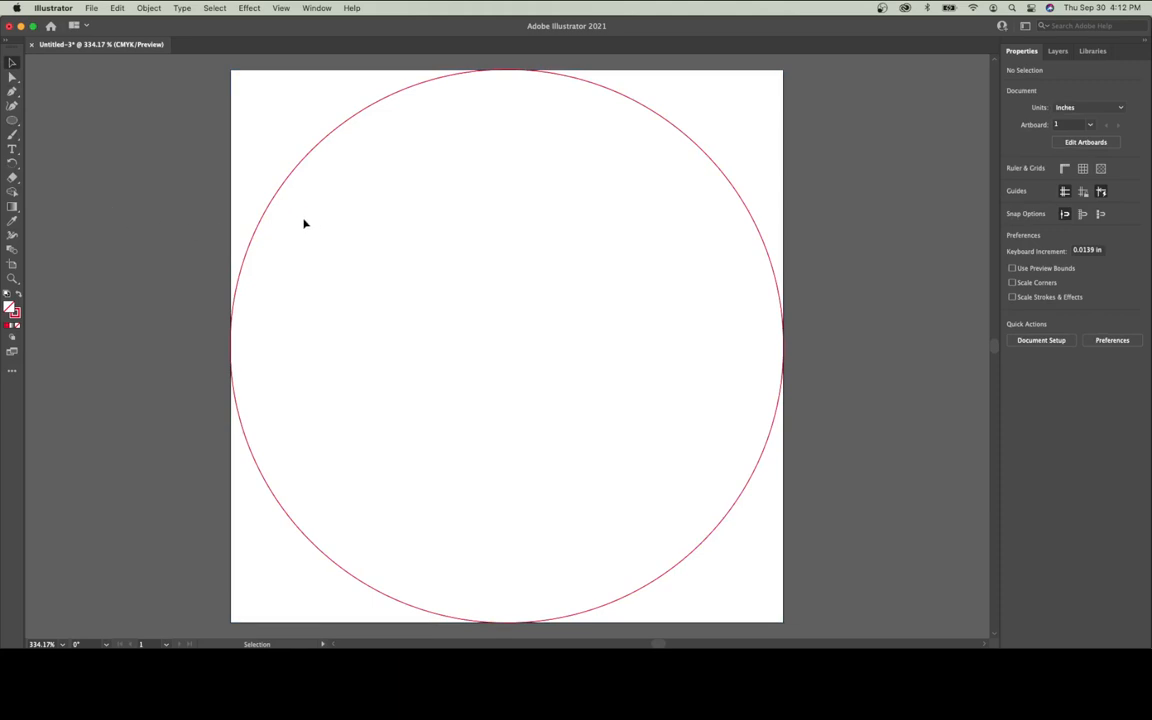
# Step: Try an 8 pt stroke weight on the red circle outline and set it back to 0.25 pt
pyautogui.click(279, 196)
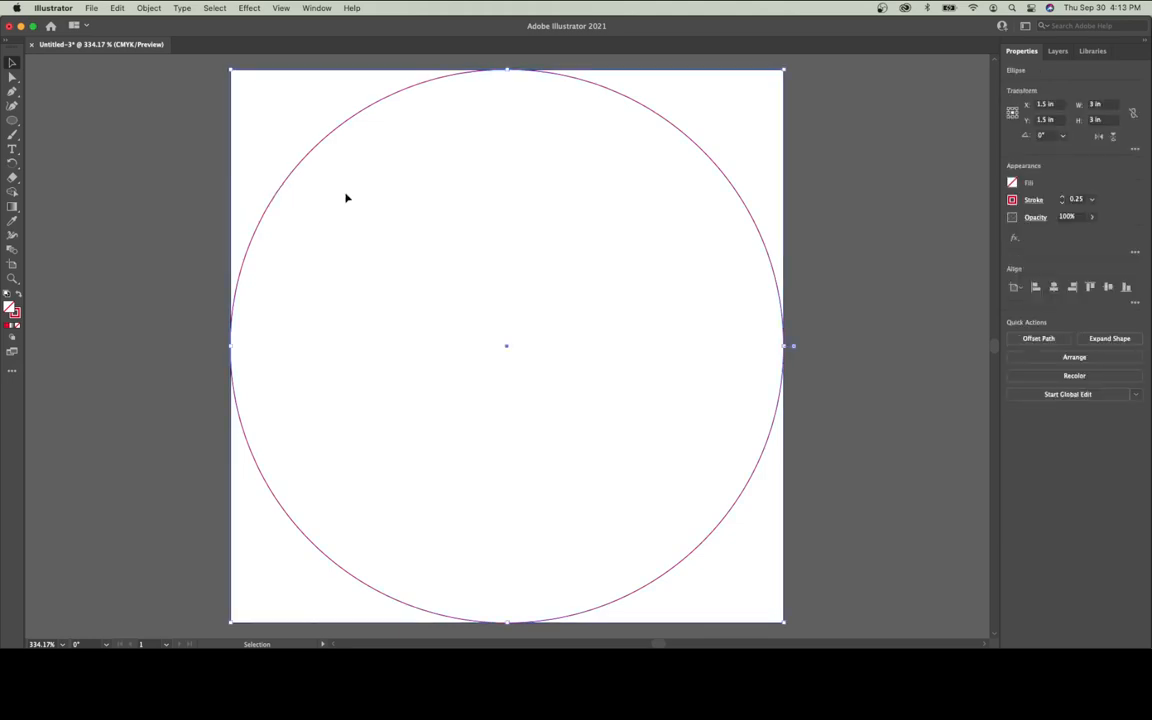
pyautogui.click(1091, 199)
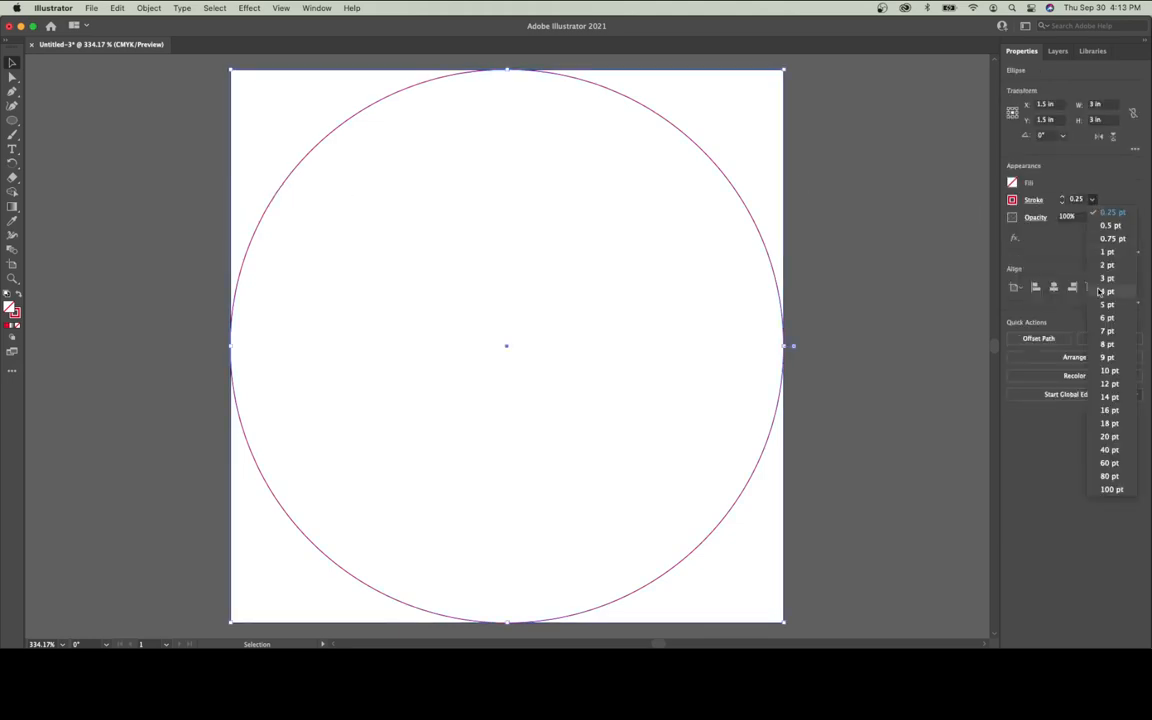
pyautogui.click(1107, 344)
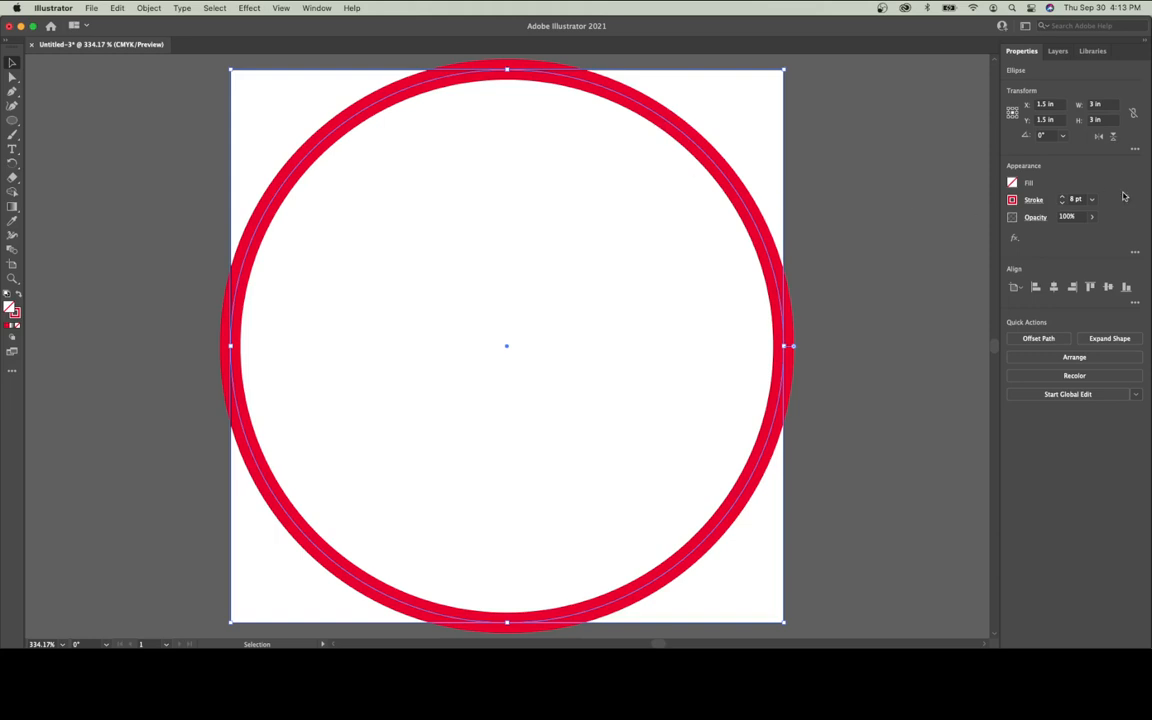
pyautogui.click(1092, 199)
pyautogui.click(1110, 213)
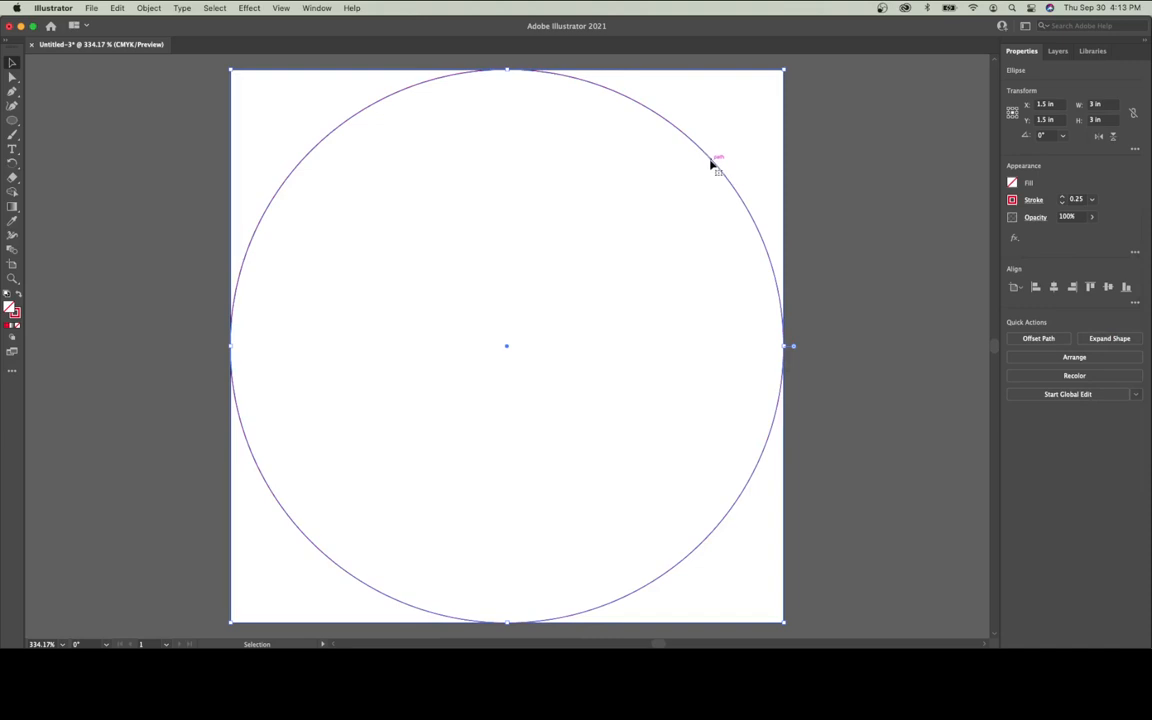
# Step: Set the circle's stroke color to None and its fill to black, and deselect it
pyautogui.click(1014, 200)
pyautogui.click(883, 244)
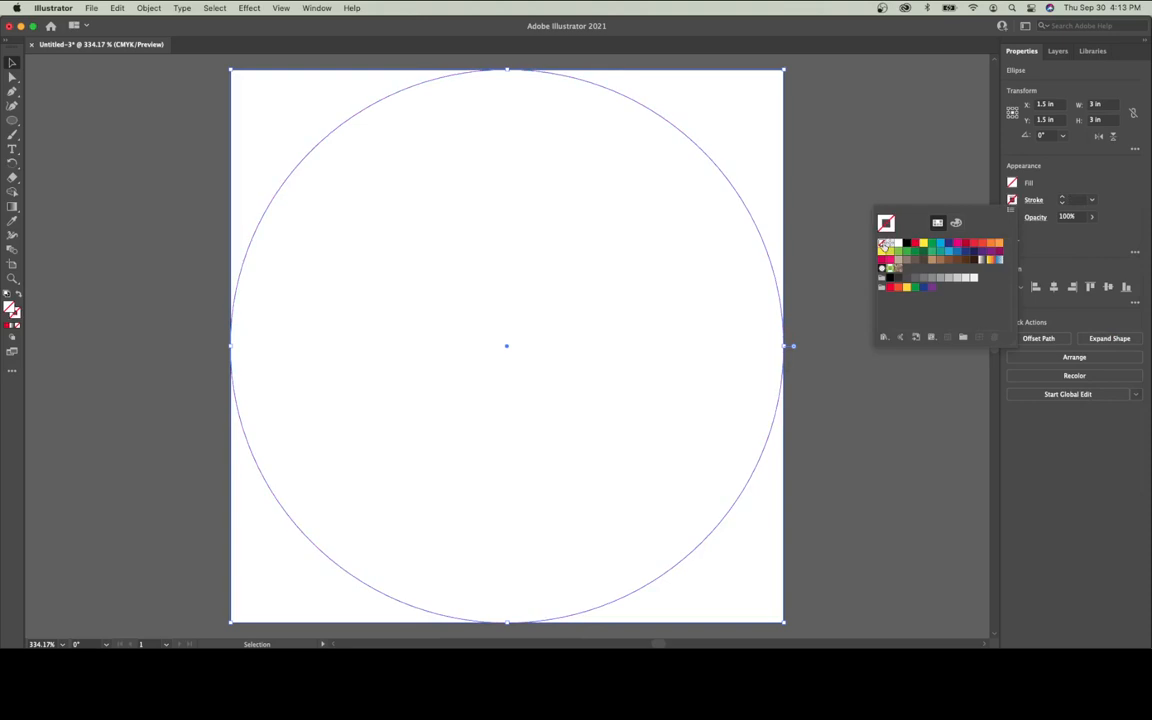
pyautogui.click(1013, 184)
pyautogui.click(1013, 184)
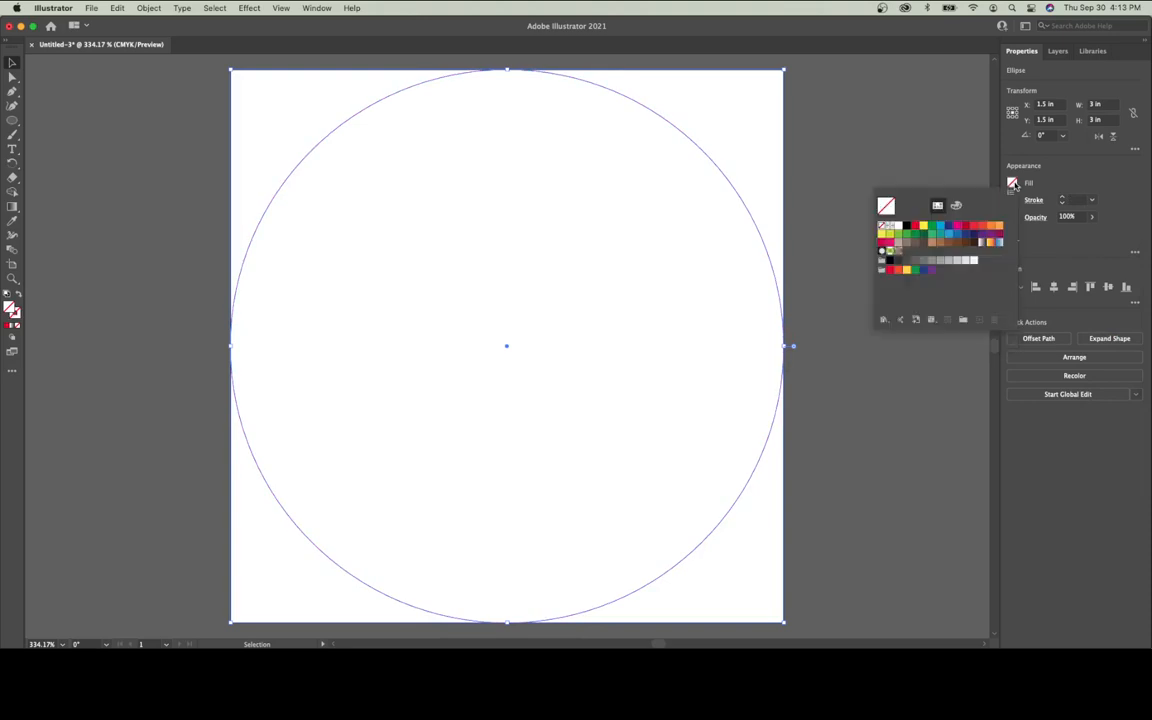
pyautogui.click(905, 226)
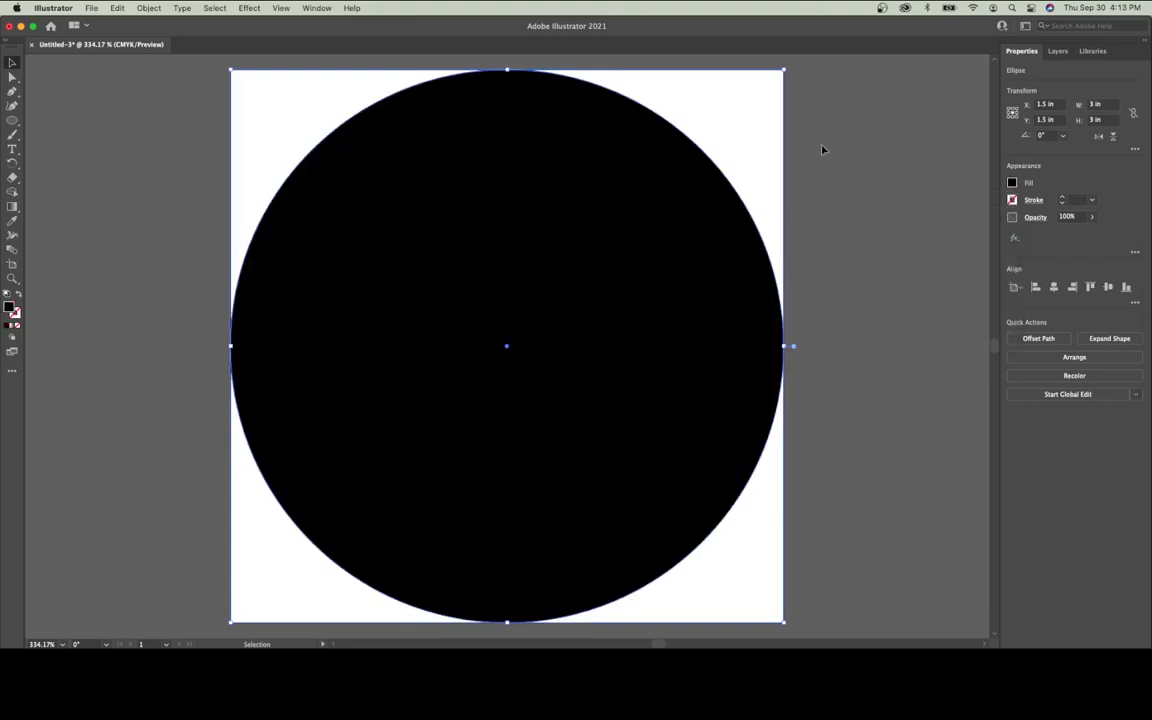
pyautogui.click(835, 211)
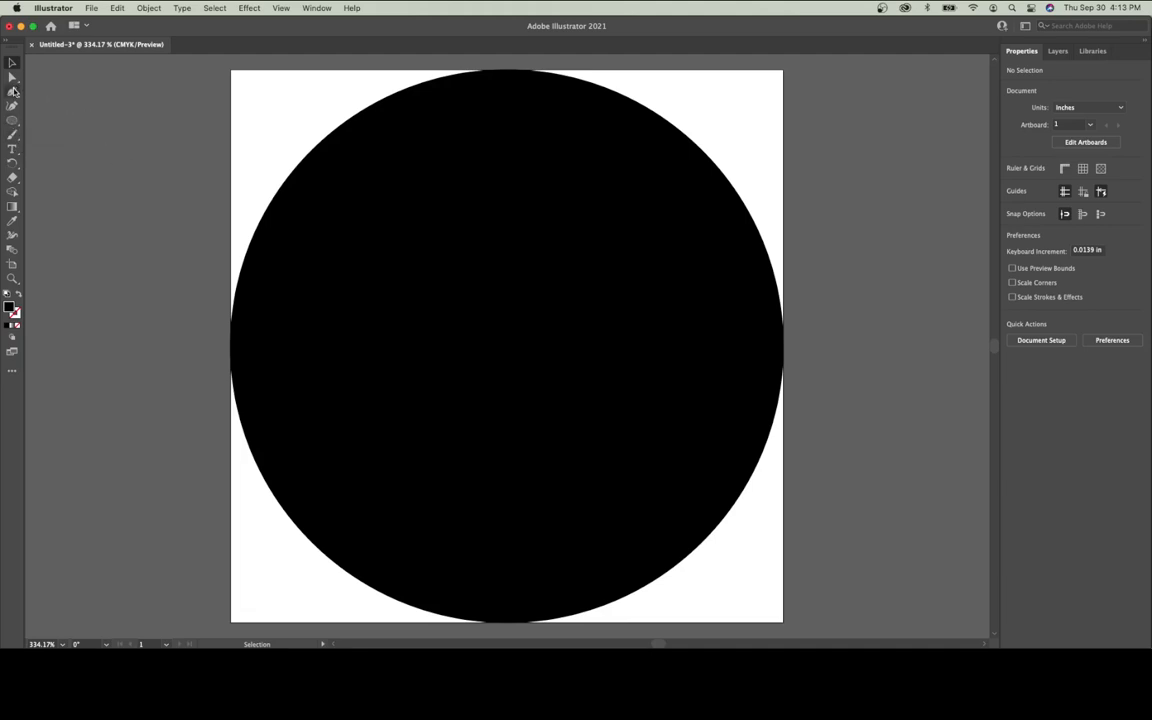
pyautogui.click(13, 121)
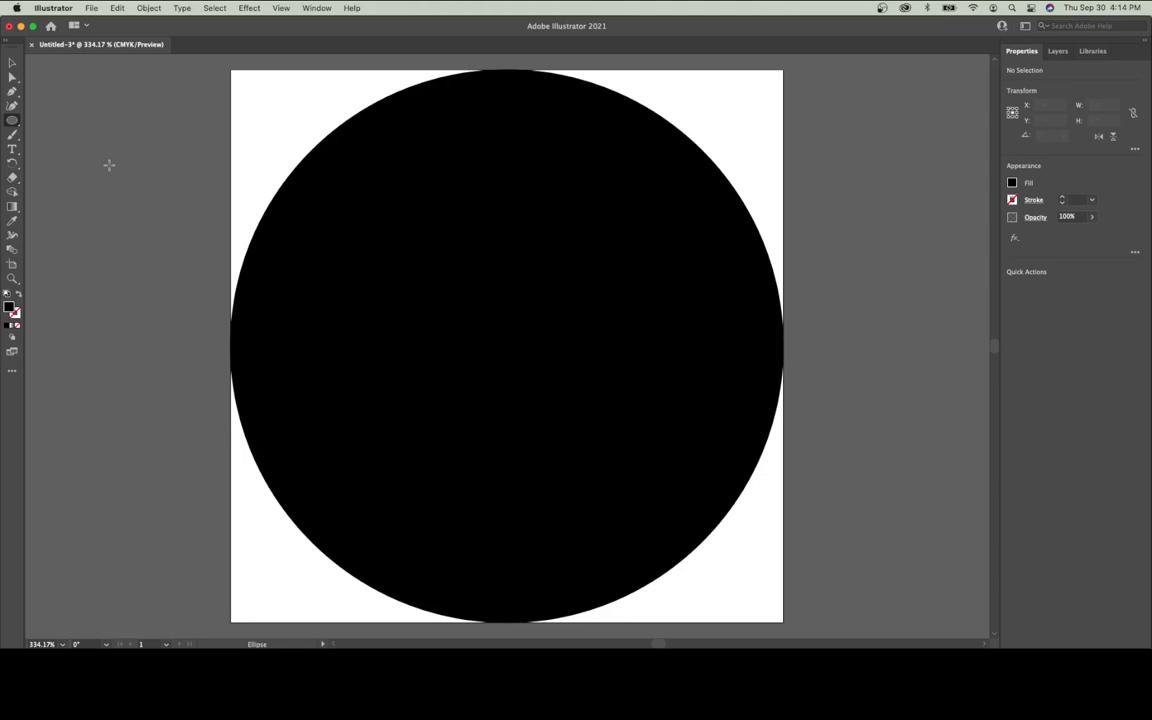
# Step: Save the document as "shape 1" in Adobe Illustrator (ai) format in the Downloads folder, accepting the Illustrator 2020 version options
pyautogui.click(89, 9)
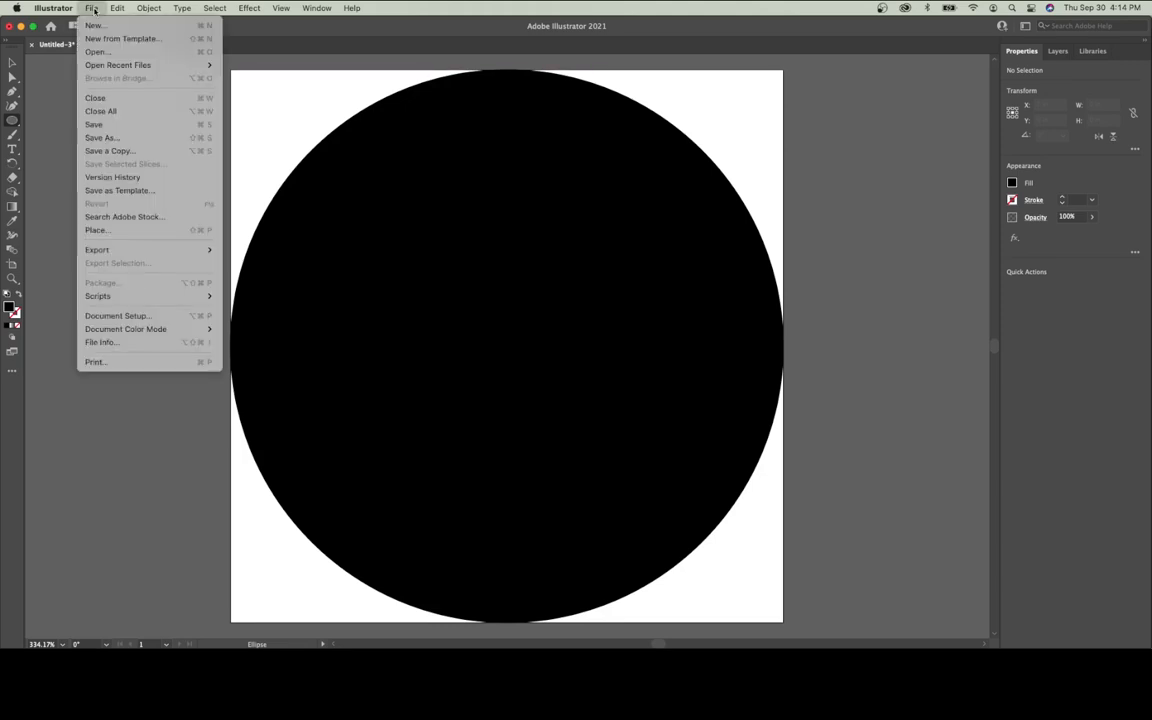
pyautogui.click(106, 139)
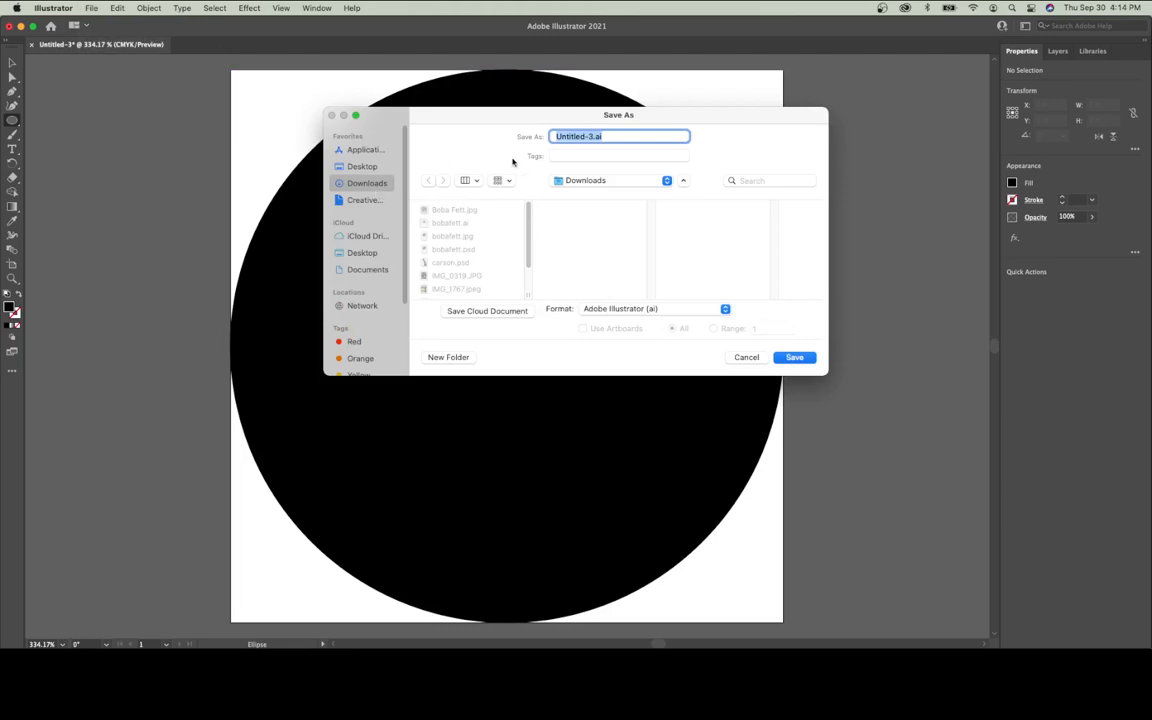
pyautogui.click(588, 136)
pyautogui.moveTo(588, 136); pyautogui.dragTo(505, 139)
pyautogui.press('BackSpace')
pyautogui.write('shape 1')
pyautogui.click(795, 358)
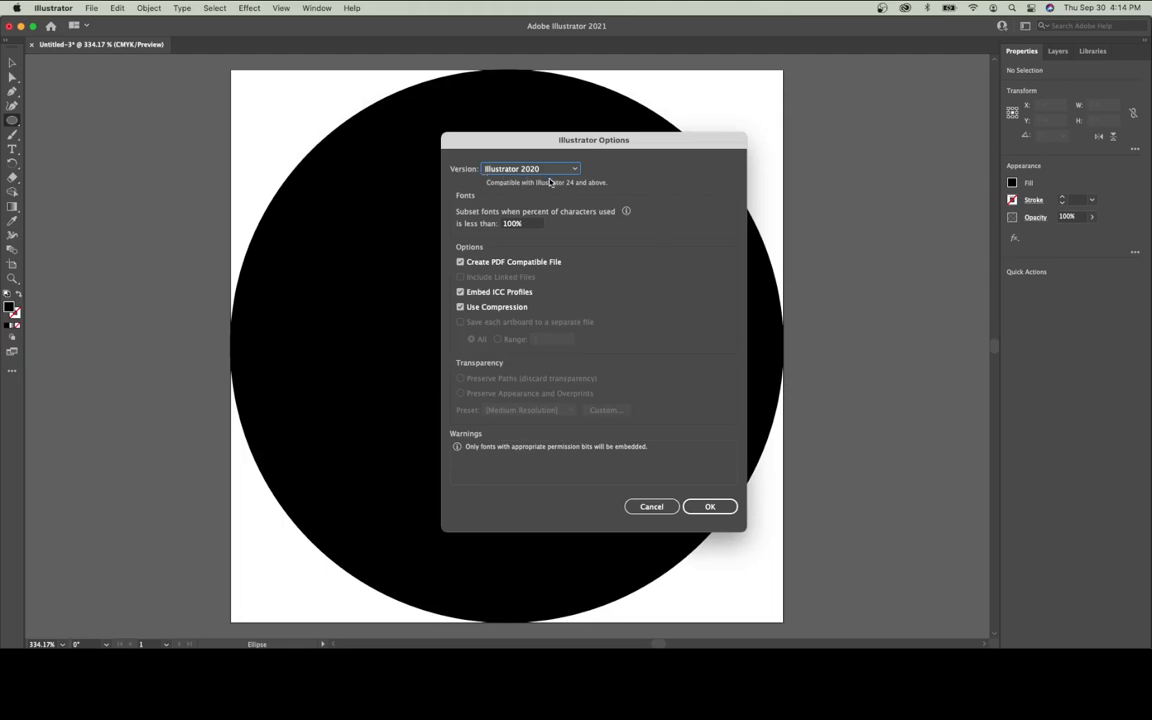
pyautogui.click(712, 511)
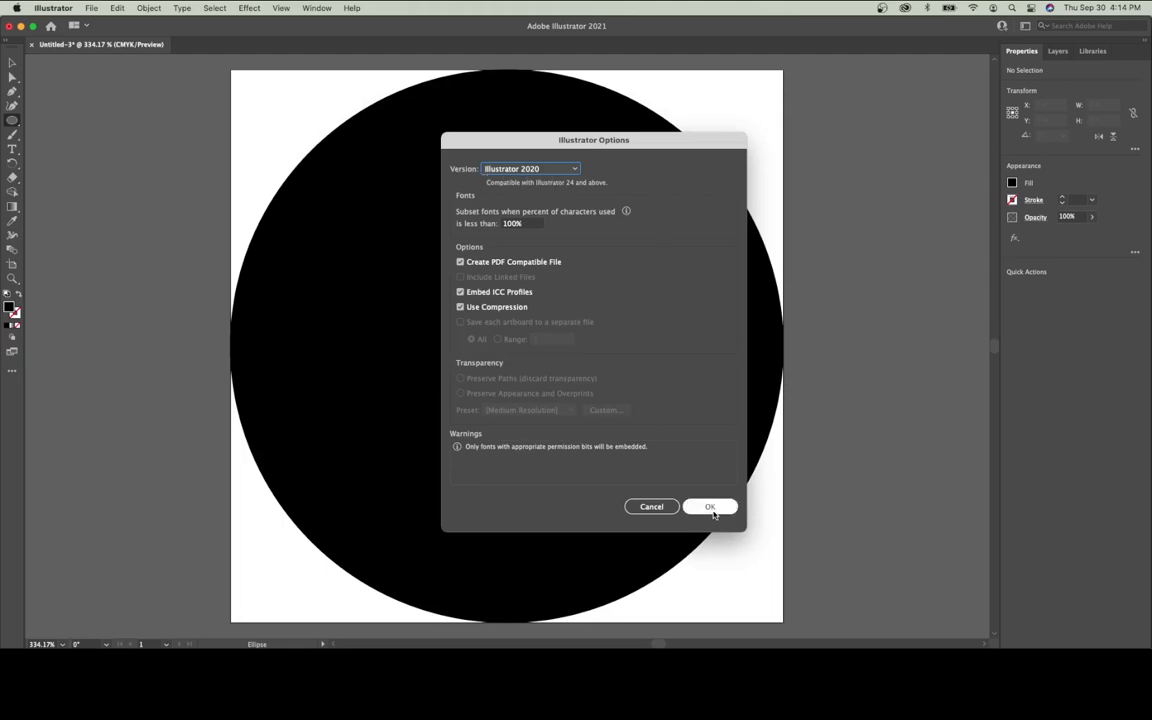